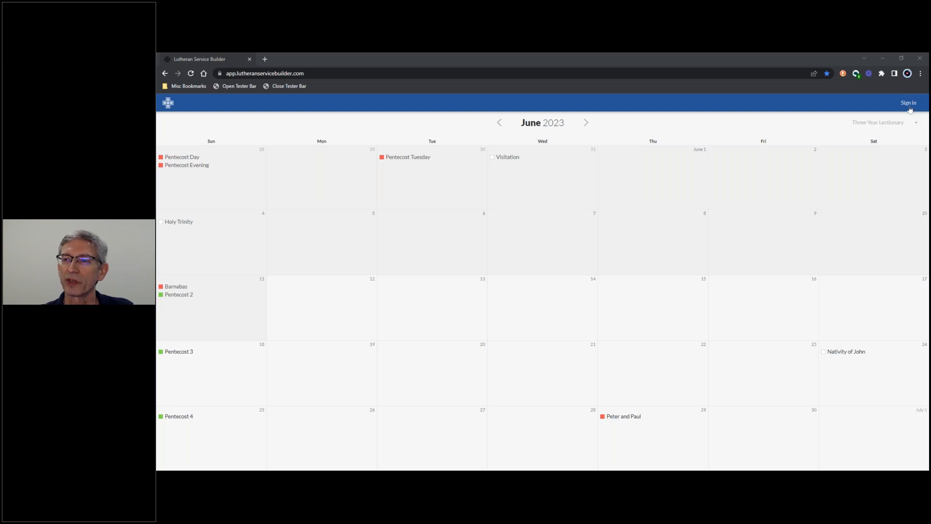
Sign in to the church account with the saved e-mail and password.
{"action": "left_click", "coordinate": [909, 103]}
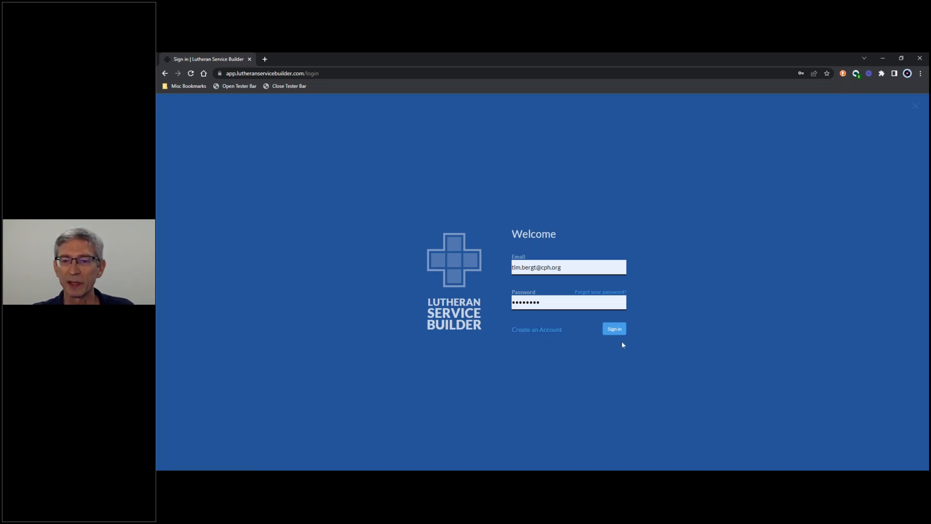
{"action": "left_click", "coordinate": [614, 331]}
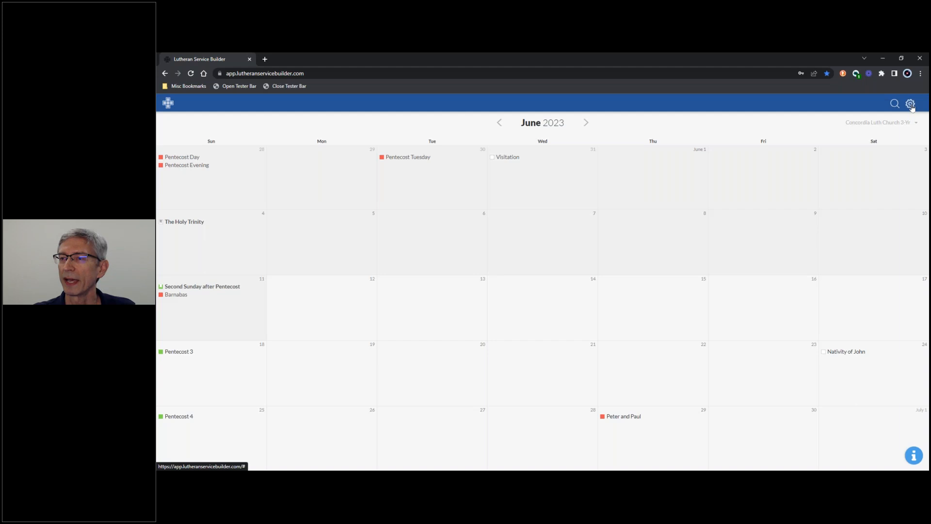
Open the user preferences to review the name and e-mail fields, and close them without making changes.
{"action": "left_click", "coordinate": [911, 105]}
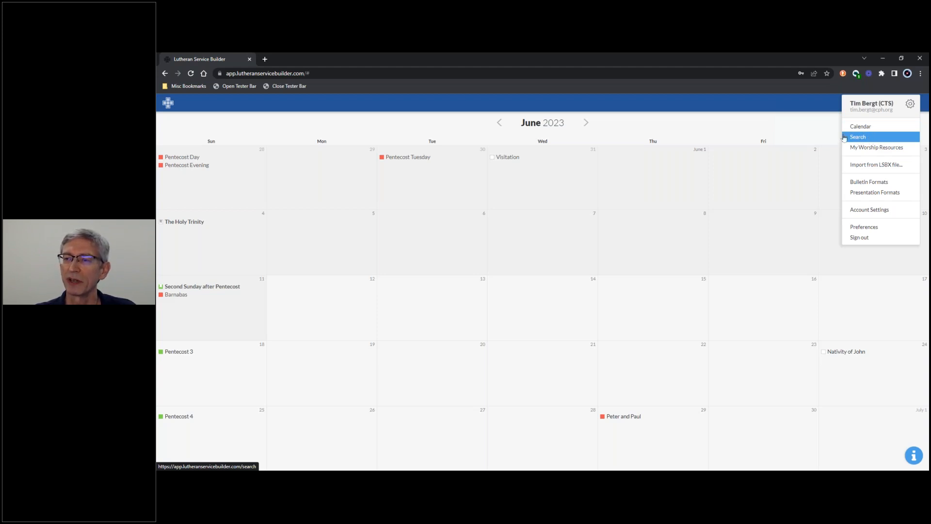
{"action": "left_click", "coordinate": [859, 139]}
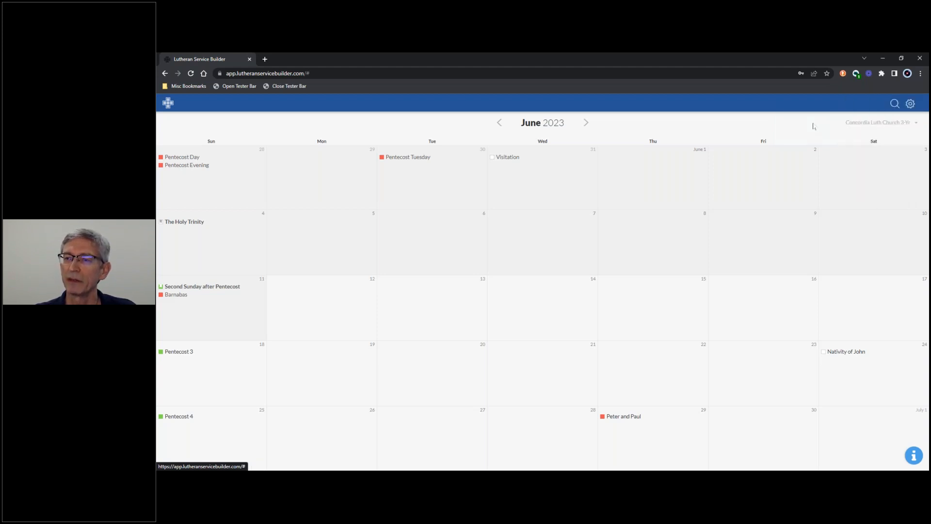
{"action": "left_click", "coordinate": [910, 105]}
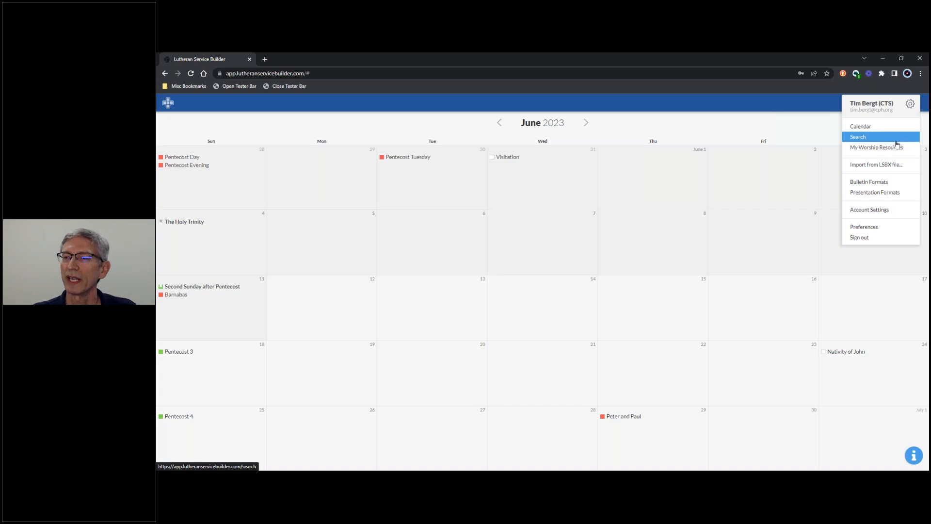
{"action": "mouse_move", "coordinate": [892, 149]}
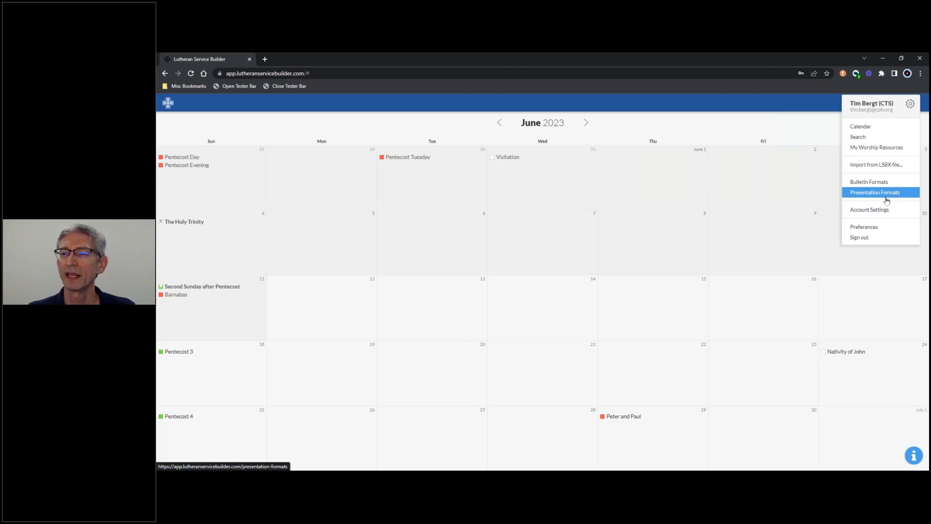
{"action": "left_click", "coordinate": [876, 228]}
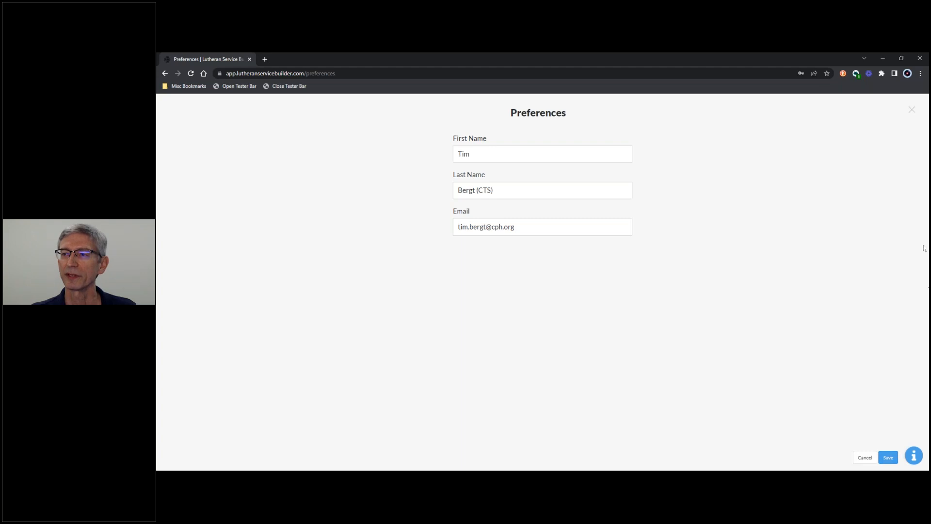
{"action": "left_click", "coordinate": [911, 109]}
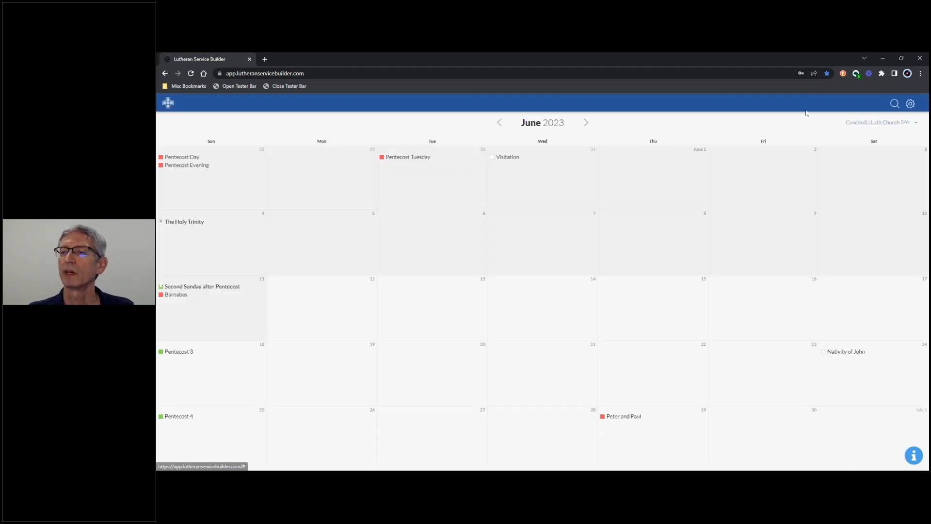
Enlarge the page display and open the Account Settings at the Church Name field.
{"action": "key", "text": "ctrl+plus"}
{"action": "key", "text": "ctrl+plus"}
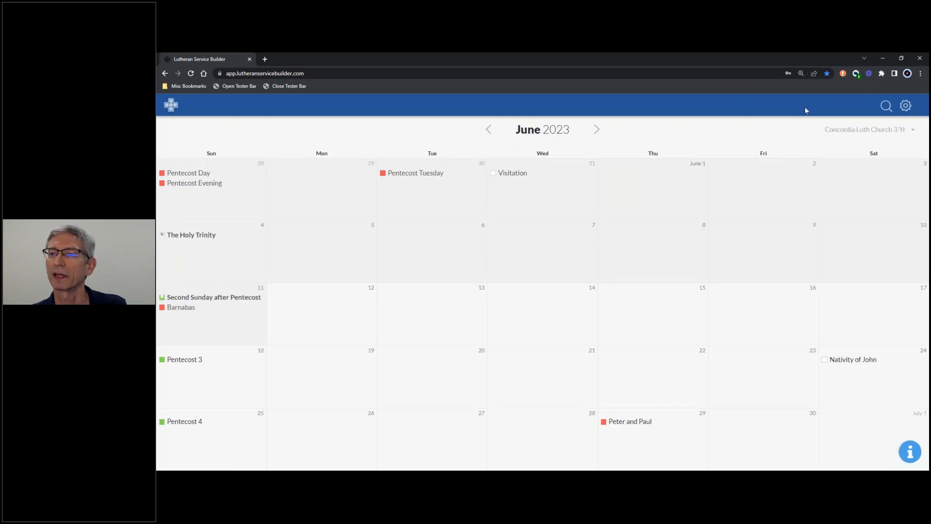
{"action": "left_click", "coordinate": [905, 106]}
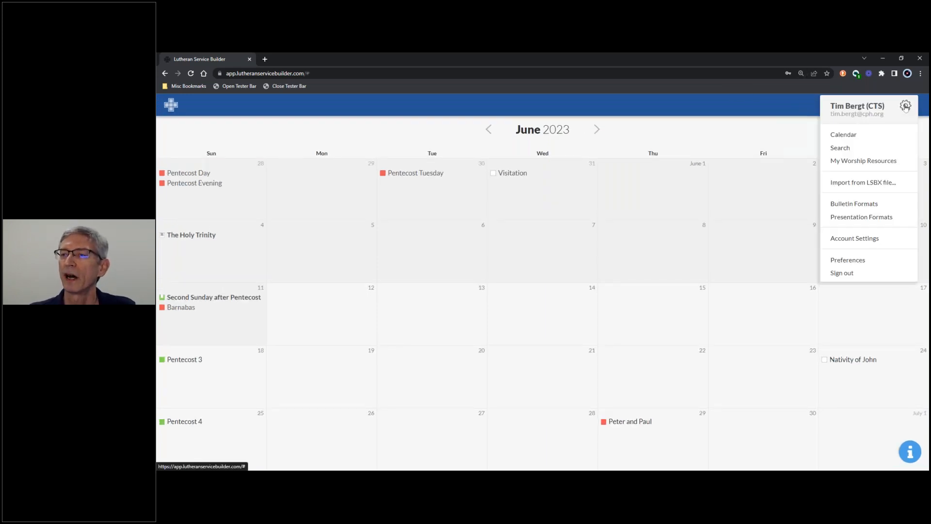
{"action": "left_click", "coordinate": [875, 244]}
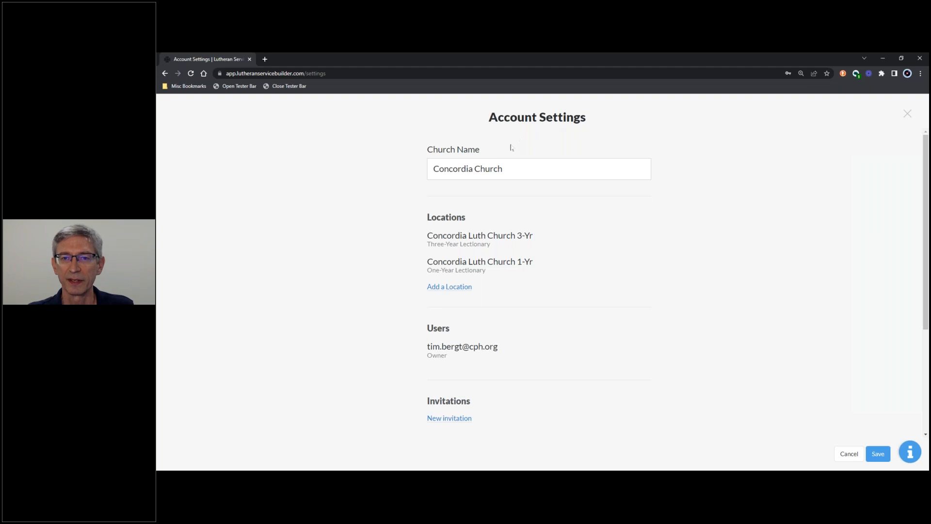
{"action": "left_click", "coordinate": [519, 169]}
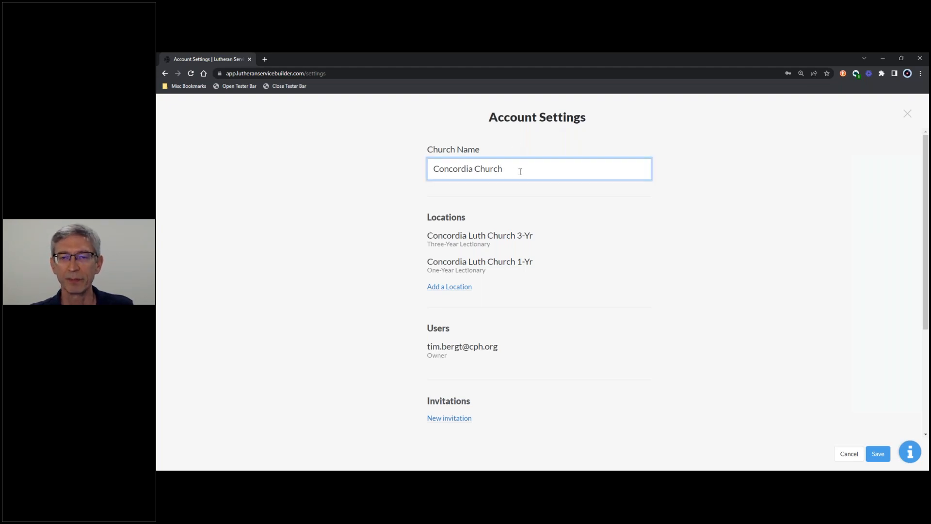
{"action": "left_click", "coordinate": [619, 192]}
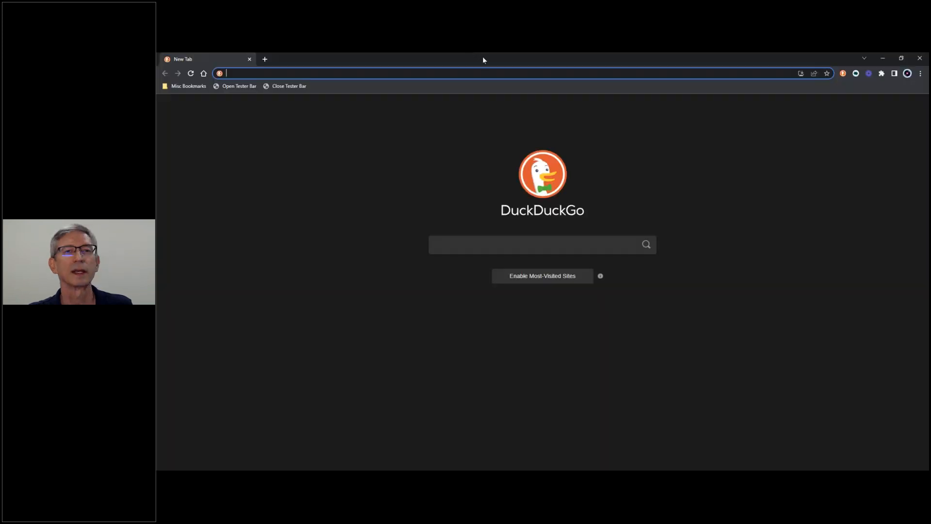
{"action": "left_click_drag", "start_coordinate": [482, 56], "coordinate": [156, 75]}
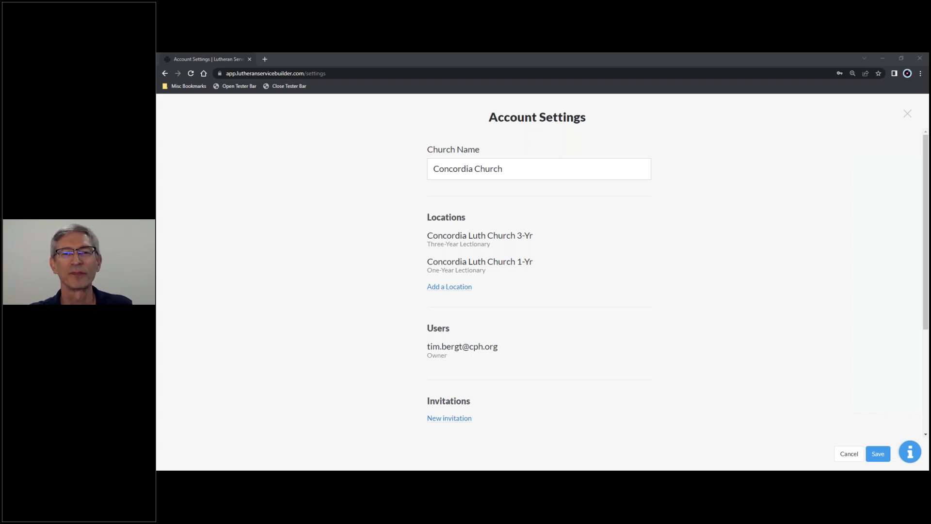
{"action": "left_click", "coordinate": [525, 169]}
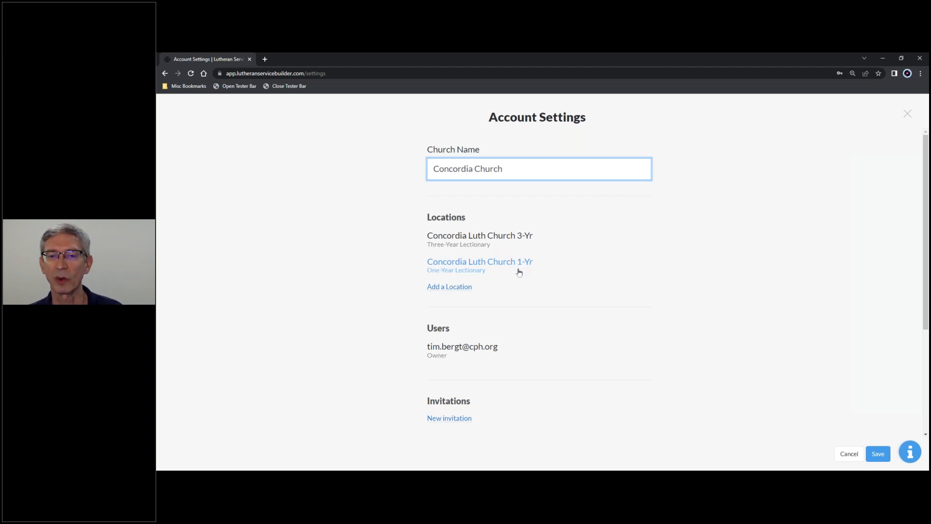
Try to save an additional church location called New Location without choosing a lectionary.
{"action": "left_click", "coordinate": [447, 287]}
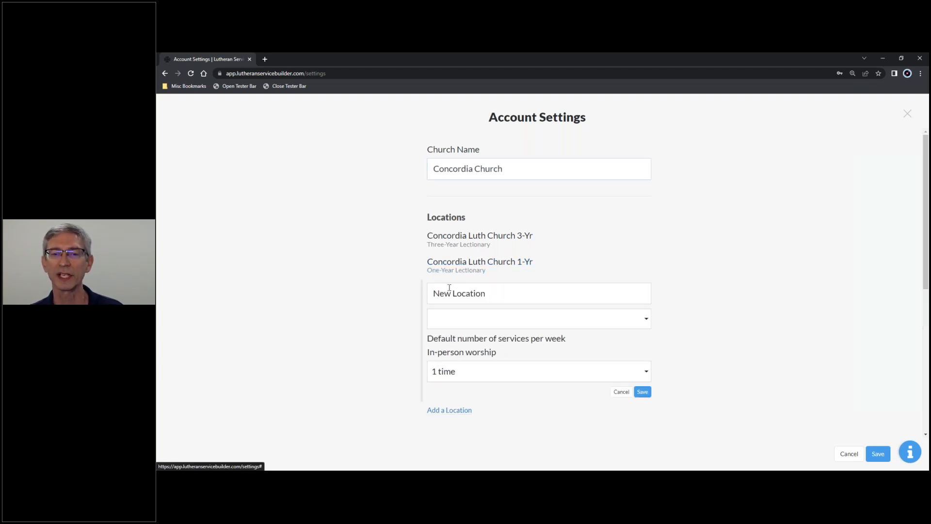
{"action": "left_click", "coordinate": [503, 293]}
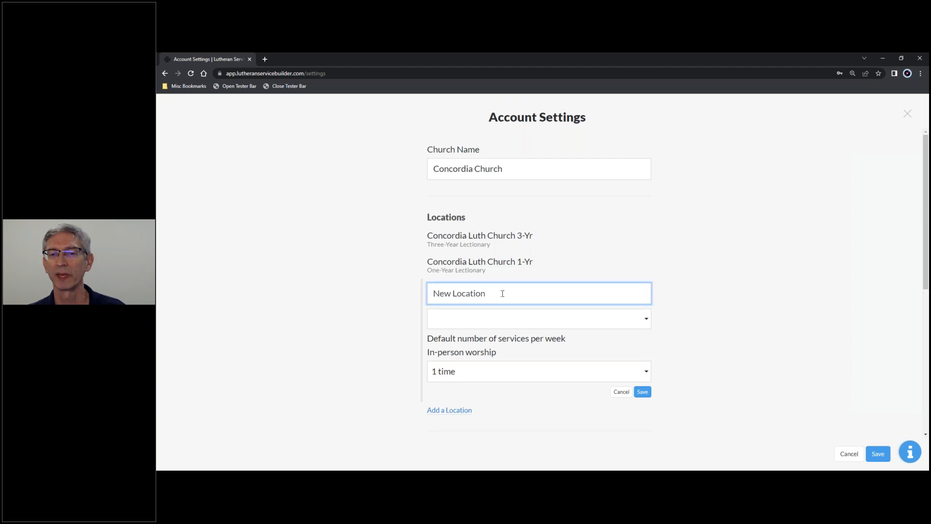
{"action": "left_click", "coordinate": [534, 321]}
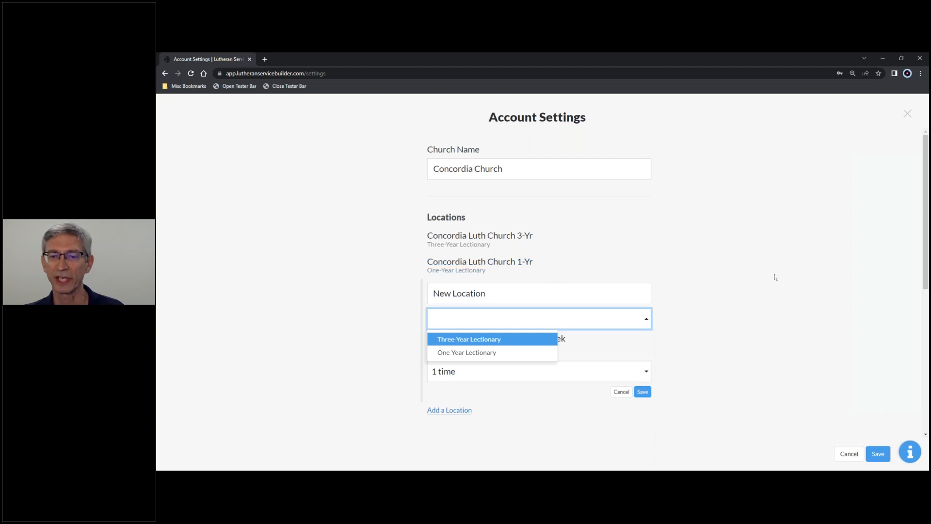
{"action": "left_click", "coordinate": [642, 391]}
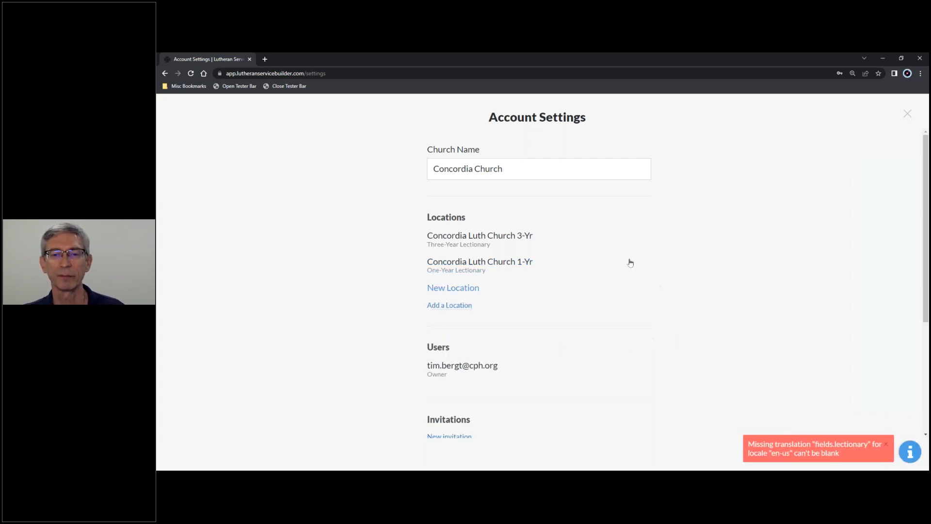
{"action": "left_click", "coordinate": [470, 291]}
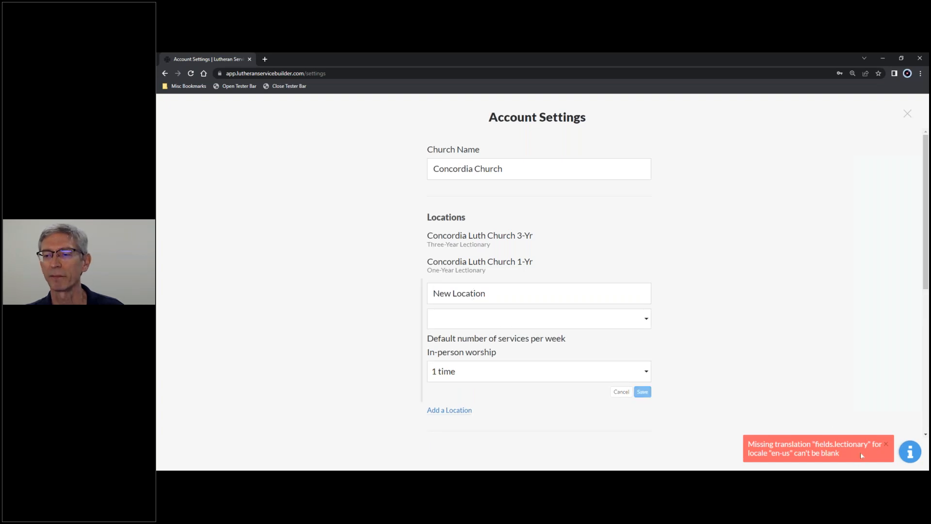
{"action": "left_click", "coordinate": [642, 392]}
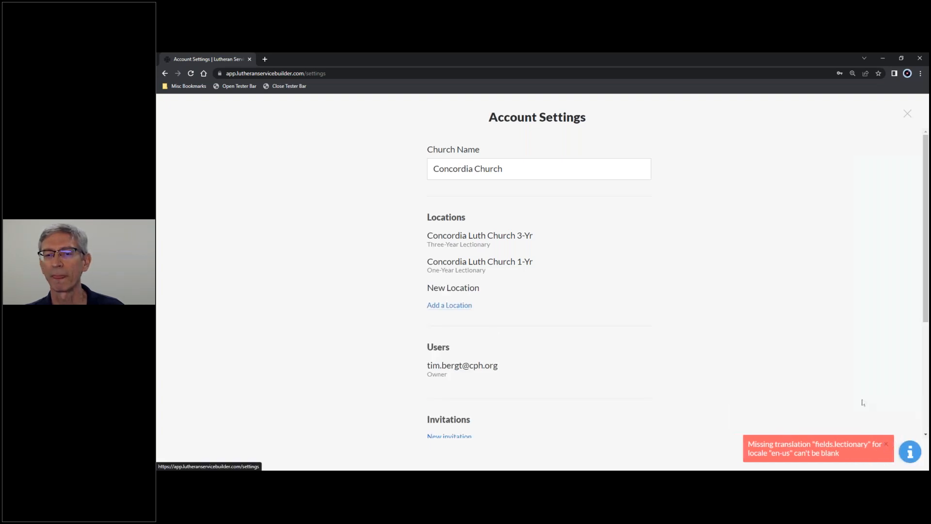
Set the unsaved location's default in-person worship services to 3 times per week, and discard the location.
{"action": "left_click", "coordinate": [459, 288]}
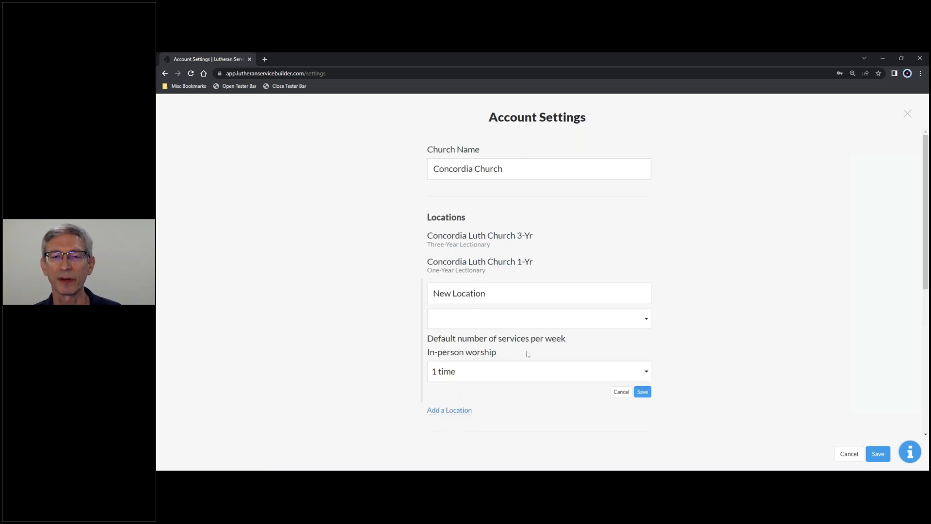
{"action": "left_click", "coordinate": [479, 374]}
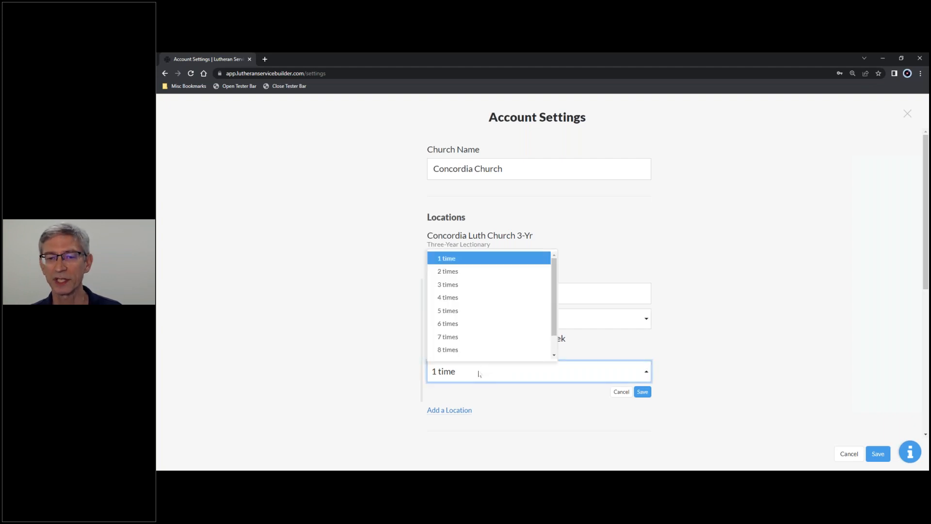
{"action": "left_click", "coordinate": [463, 272]}
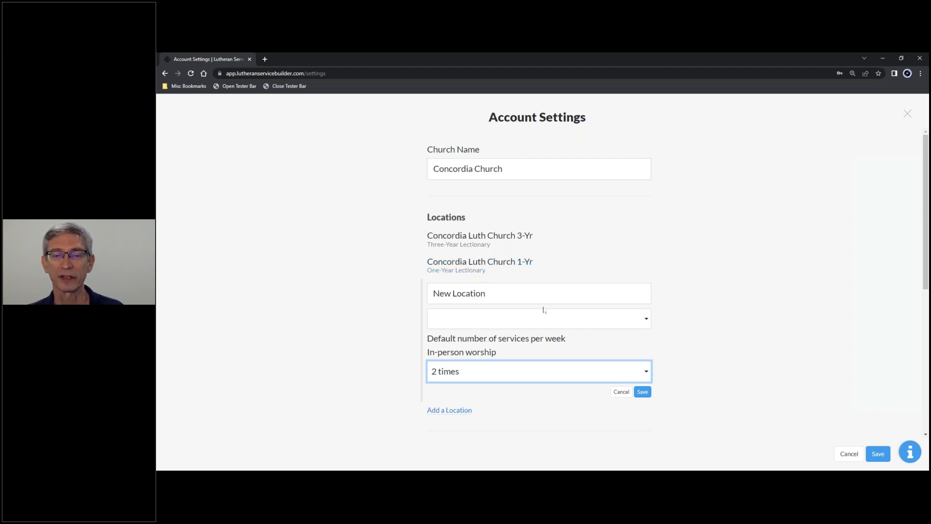
{"action": "left_click", "coordinate": [513, 380]}
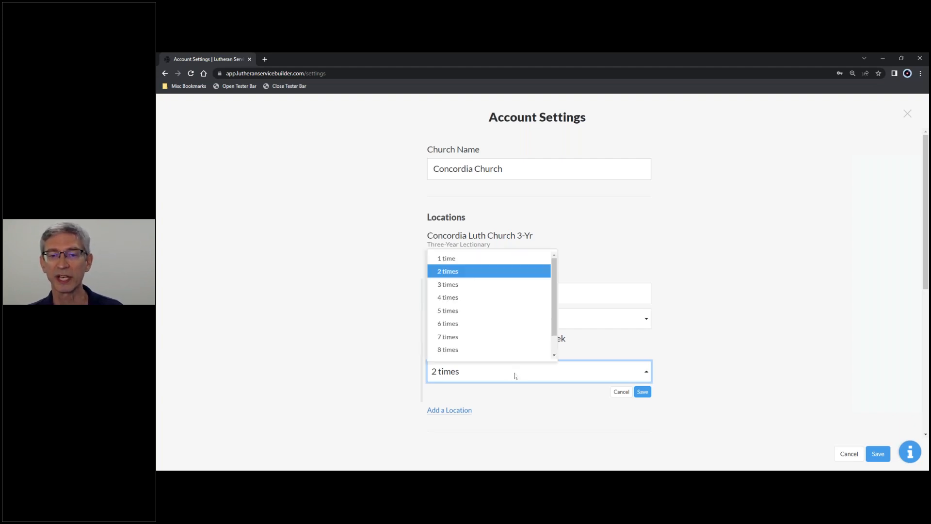
{"action": "left_click", "coordinate": [483, 286]}
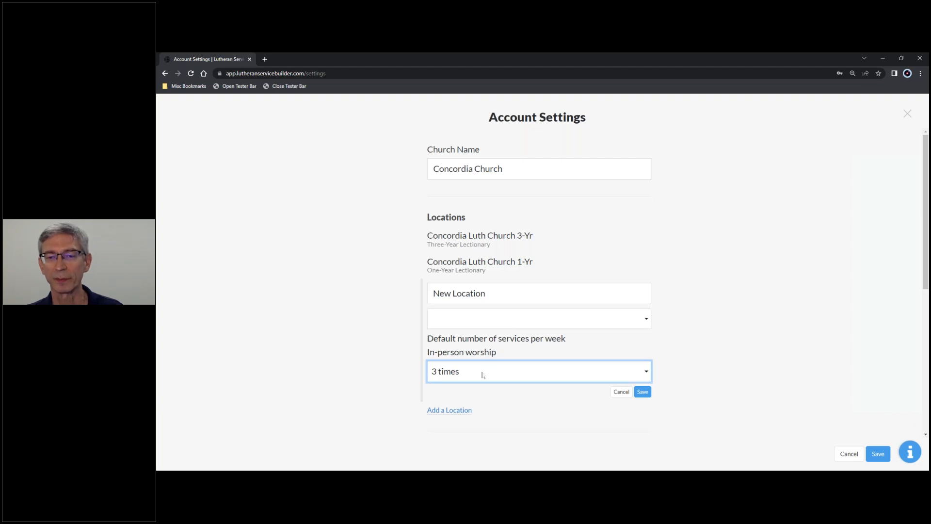
{"action": "left_click", "coordinate": [621, 391]}
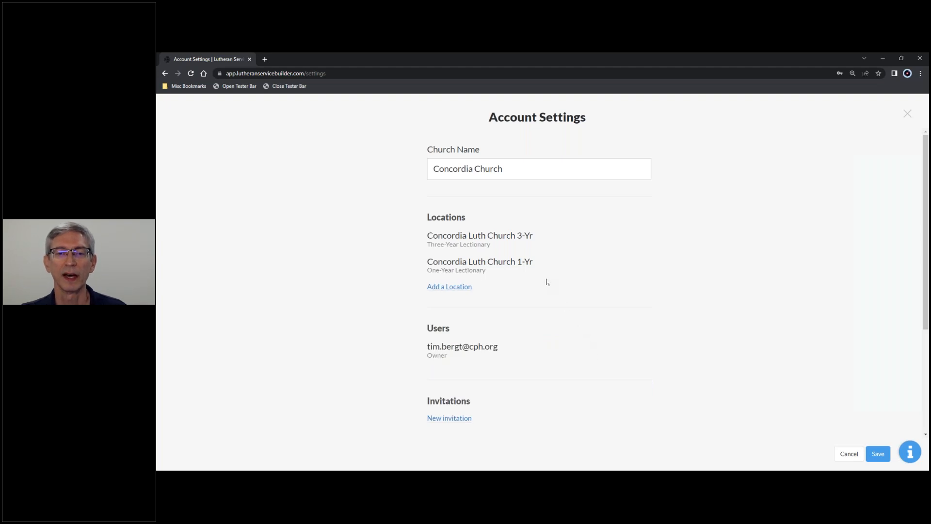
Send a new account invitation to the colleague's e-mail address.
{"action": "scroll", "coordinate": [546, 283], "scroll_direction": "down", "scroll_amount": 2}
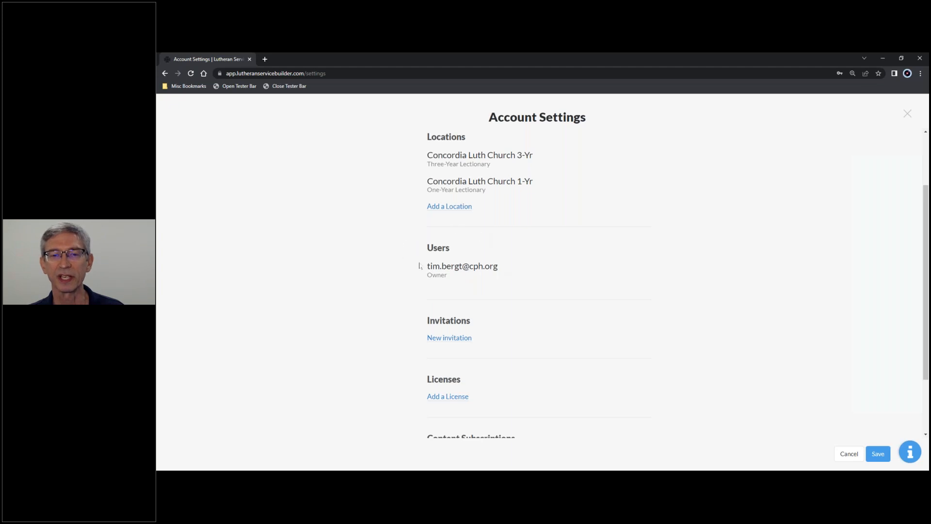
{"action": "left_click", "coordinate": [450, 338]}
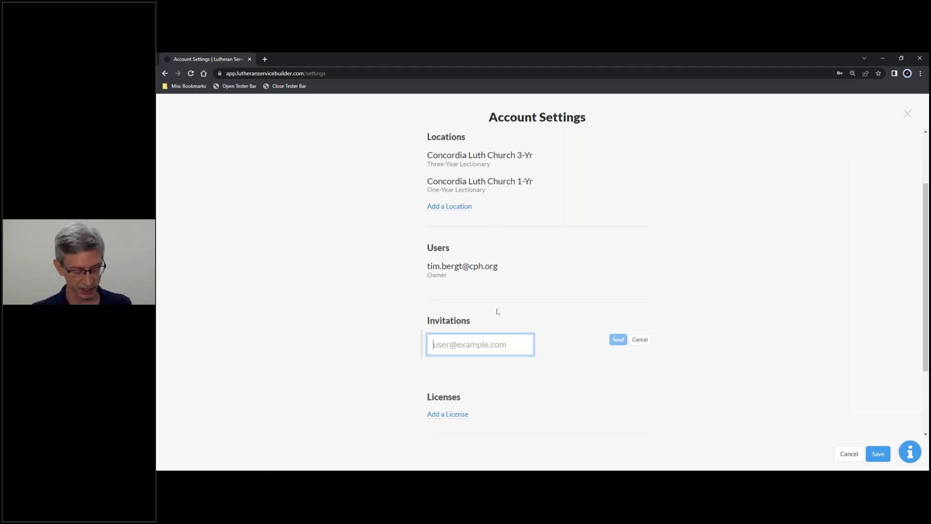
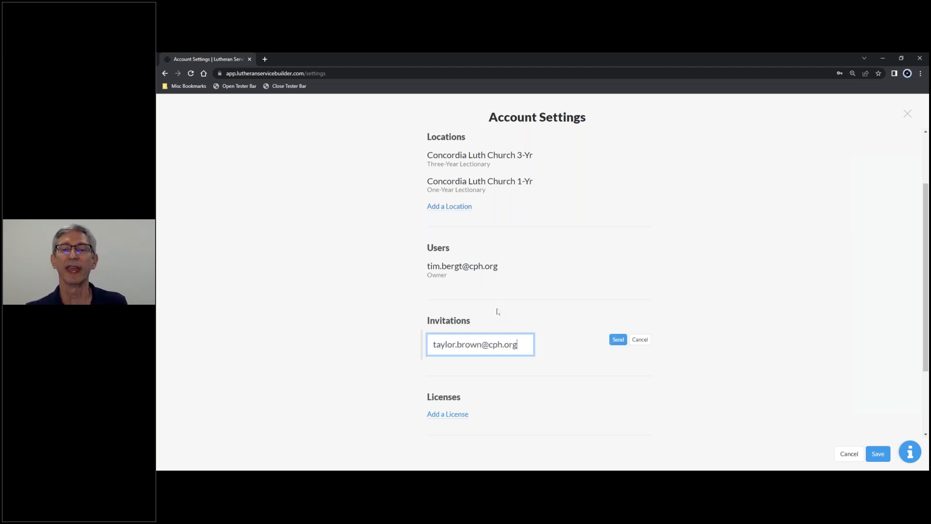
{"action": "left_click", "coordinate": [618, 339]}
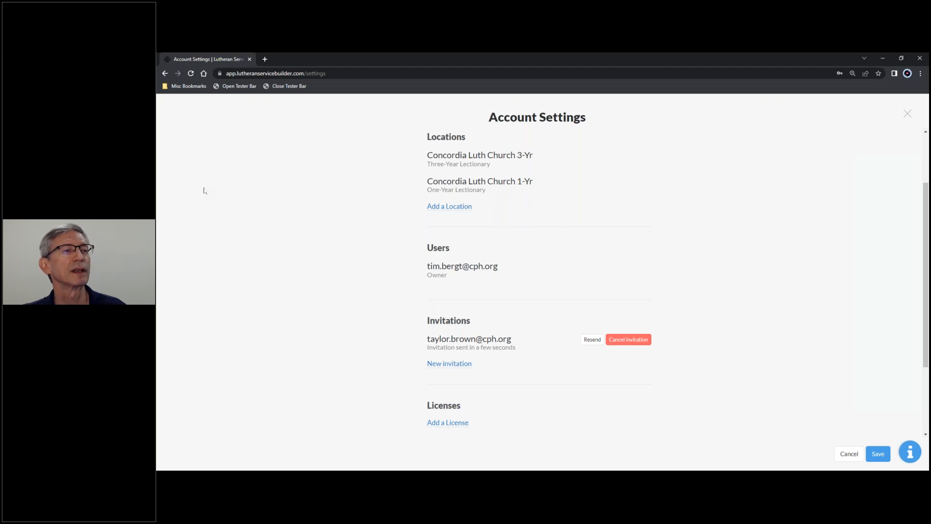
Add a license named CCLI to the account, enter its license number, and save the entry.
{"action": "key", "text": "alt+Tab"}
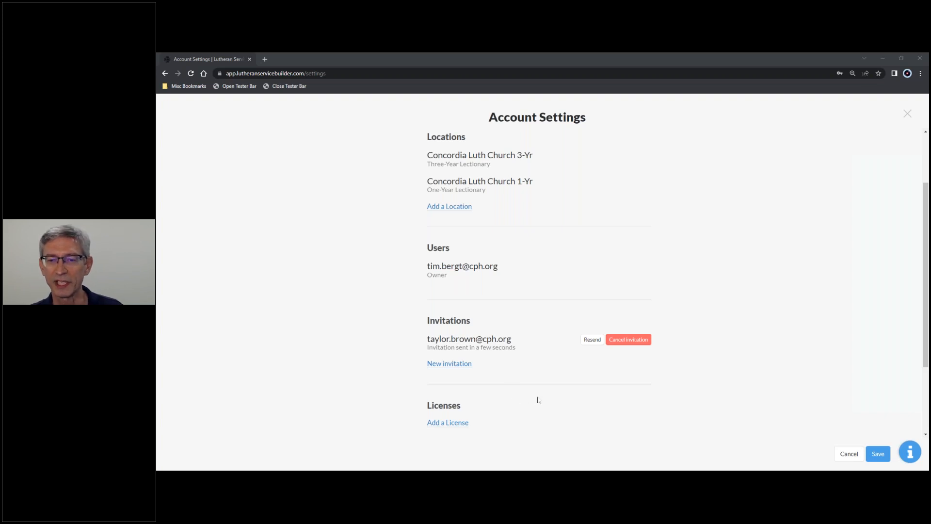
{"action": "scroll", "coordinate": [524, 400], "scroll_direction": "down", "scroll_amount": 3}
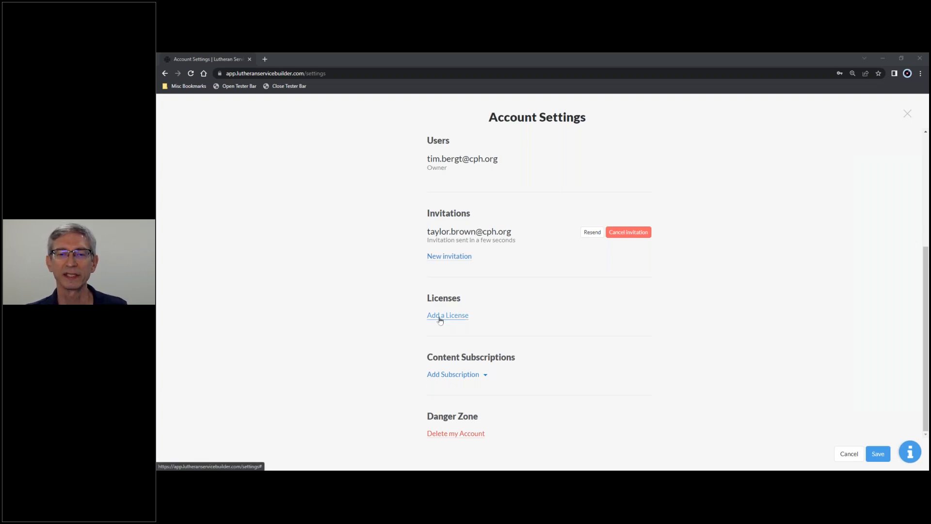
{"action": "left_click", "coordinate": [440, 319]}
{"action": "type", "text": "CCLI"}
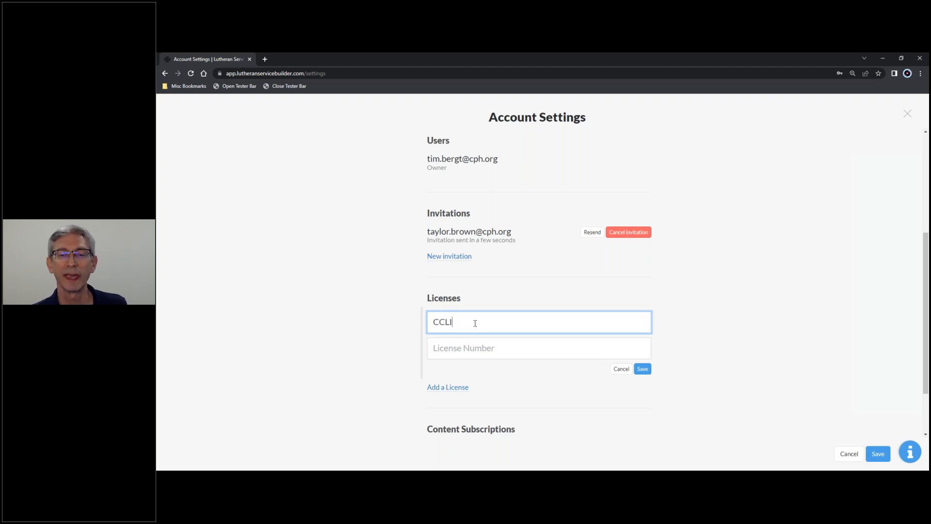
{"action": "left_click", "coordinate": [447, 346]}
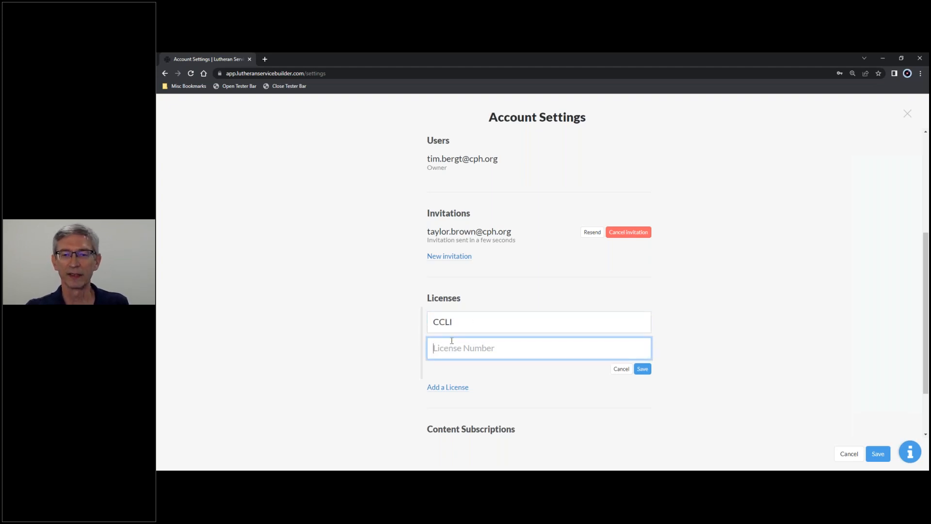
{"action": "type", "text": "1234"}
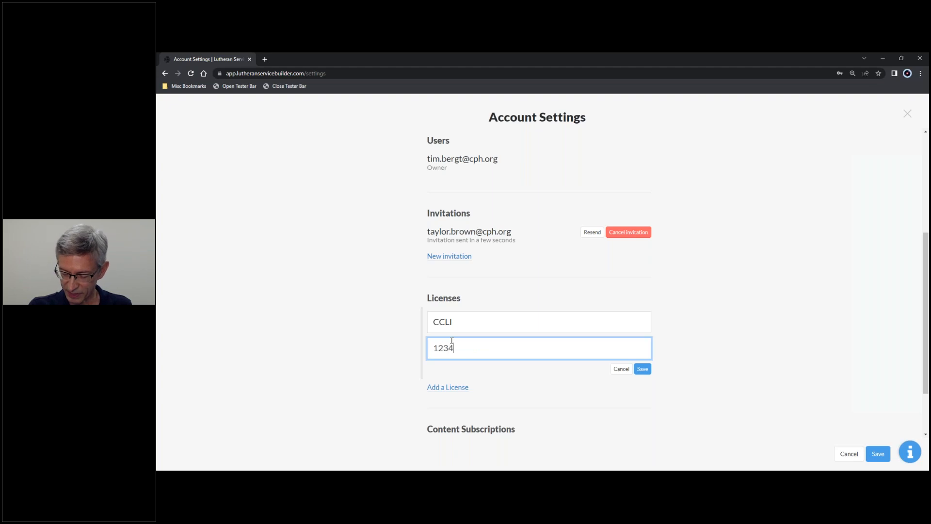
{"action": "type", "text": "56789"}
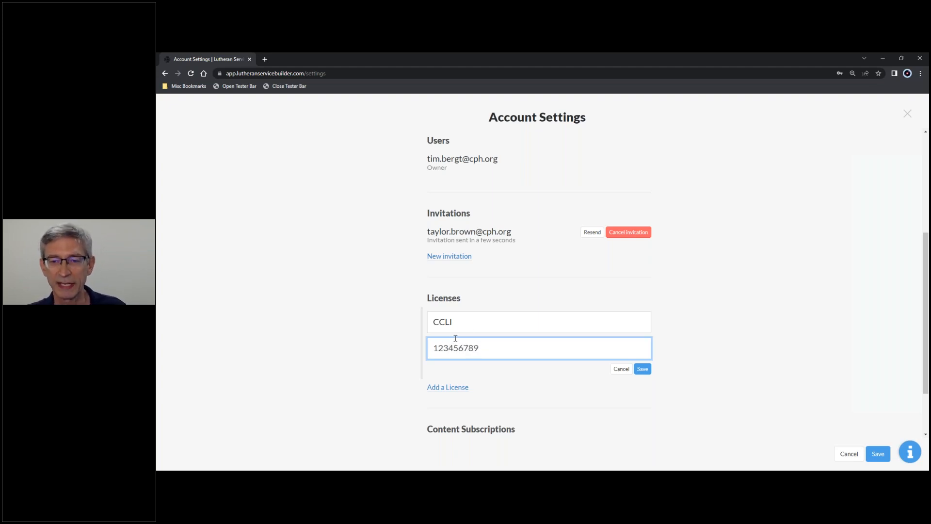
{"action": "left_click", "coordinate": [643, 369]}
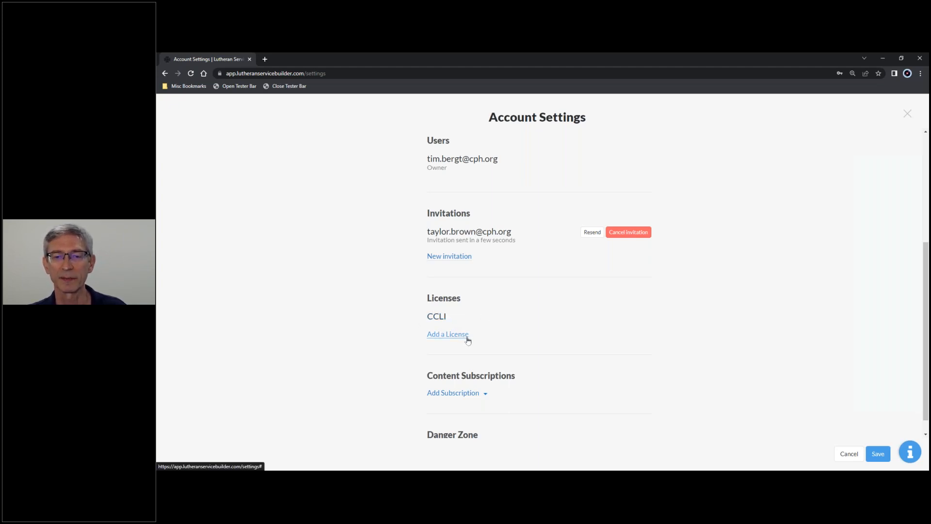
Add the Let Us Pray content subscription with both Include automatically and Include in search enabled.
{"action": "scroll", "coordinate": [465, 340], "scroll_direction": "down", "scroll_amount": 1}
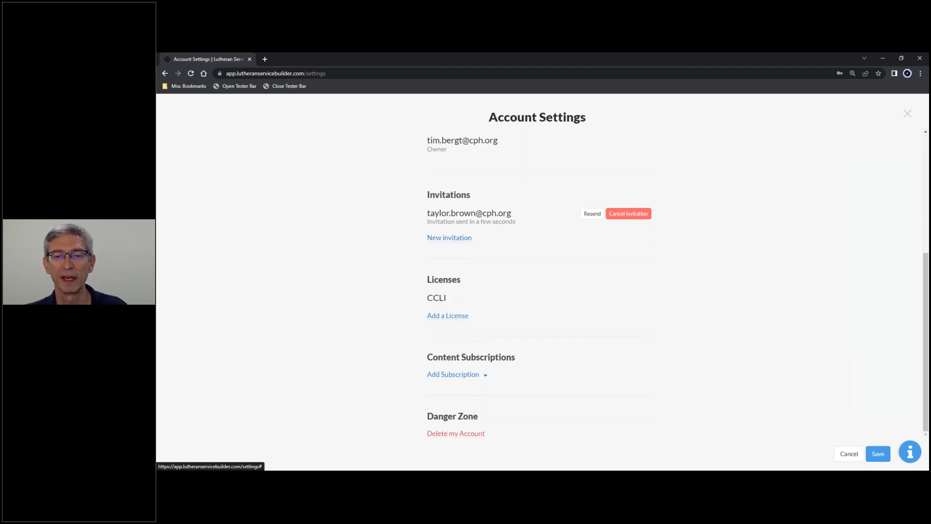
{"action": "left_click", "coordinate": [486, 375]}
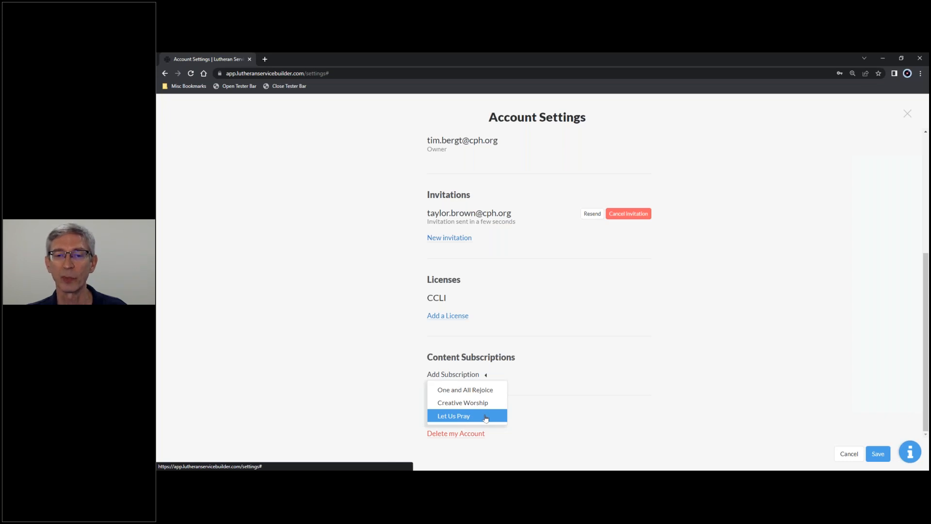
{"action": "left_click", "coordinate": [485, 417]}
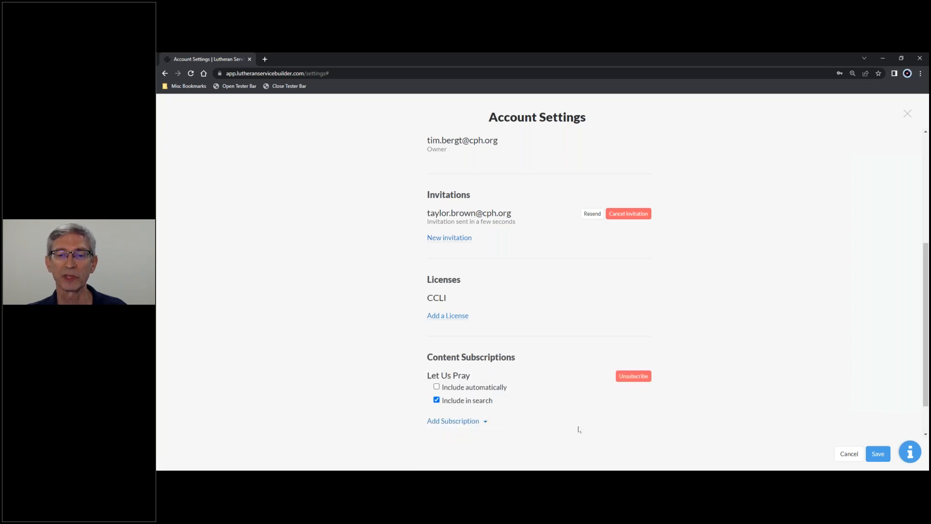
{"action": "left_click", "coordinate": [437, 401]}
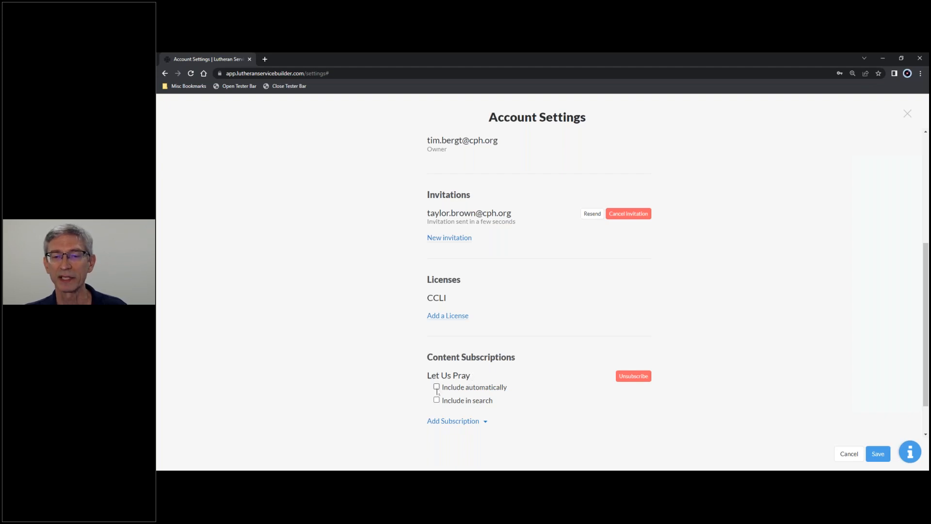
{"action": "left_click", "coordinate": [436, 387]}
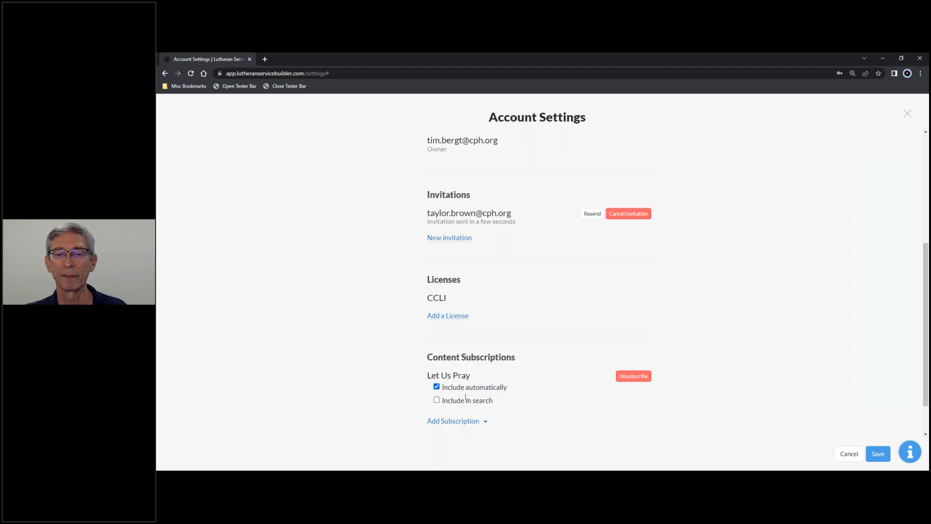
{"action": "left_click", "coordinate": [436, 400]}
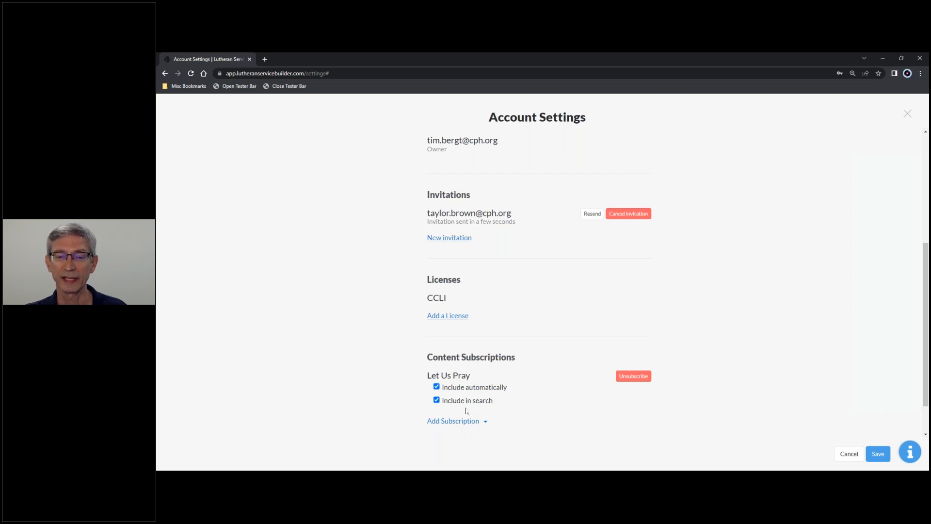
{"action": "left_click", "coordinate": [436, 399]}
{"action": "left_click", "coordinate": [436, 400]}
{"action": "left_click", "coordinate": [437, 388]}
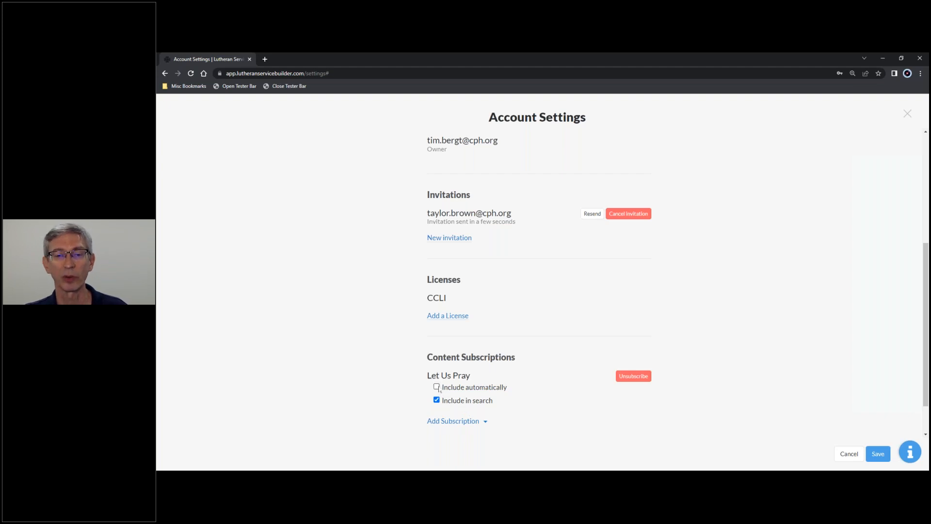
{"action": "left_click", "coordinate": [437, 387]}
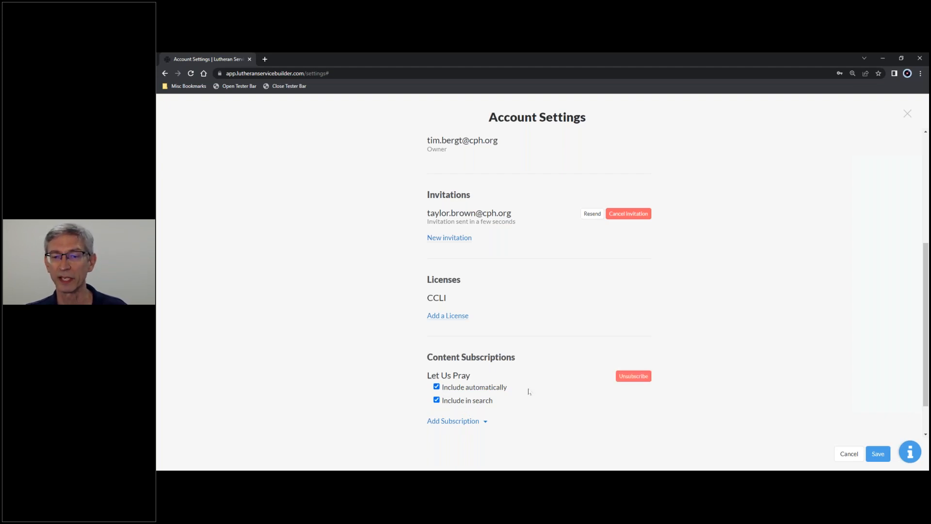
Reload the Account Settings page and close it to return to the church calendar.
{"action": "scroll", "coordinate": [528, 392], "scroll_direction": "down", "scroll_amount": 2}
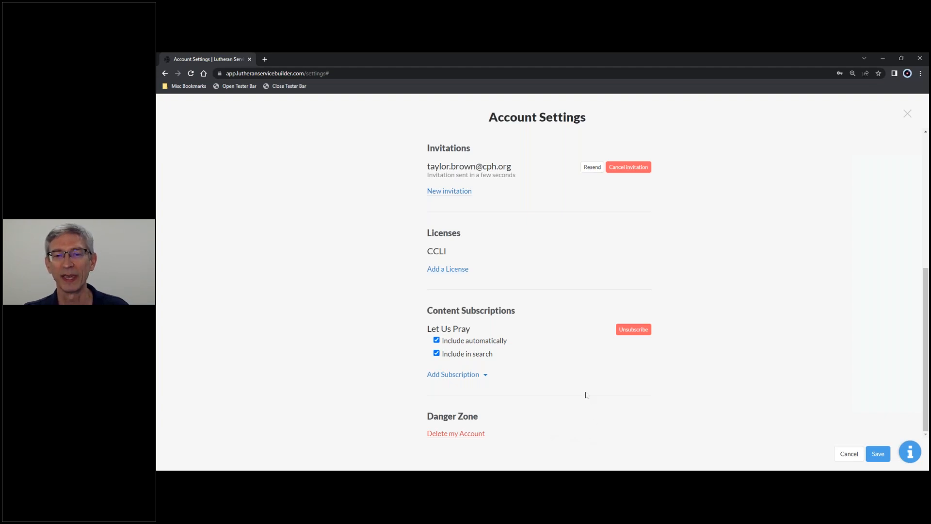
{"action": "scroll", "coordinate": [586, 395], "scroll_direction": "up", "scroll_amount": 4}
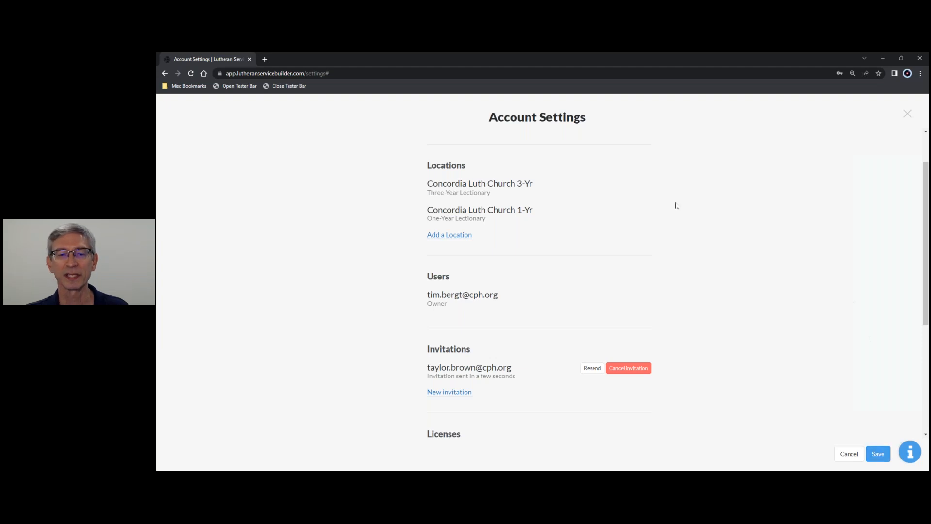
{"action": "left_click", "coordinate": [191, 73]}
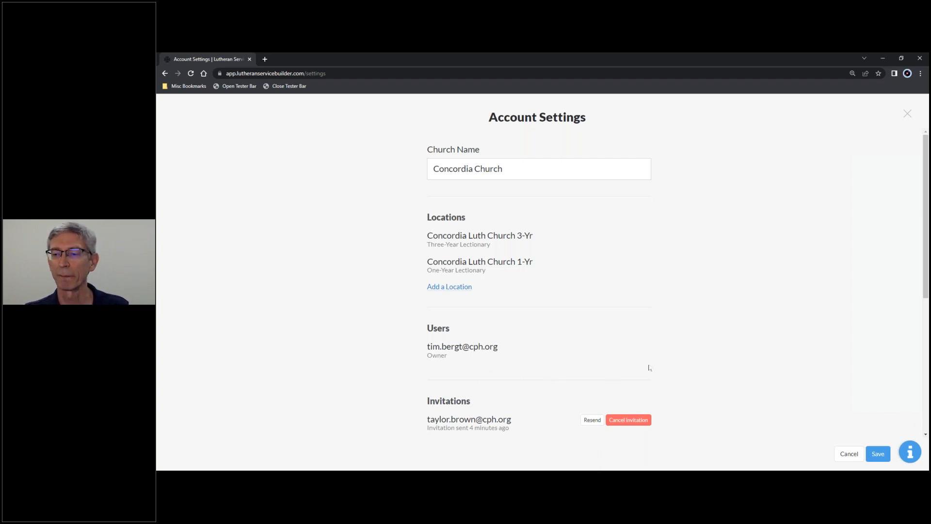
{"action": "left_click", "coordinate": [907, 115]}
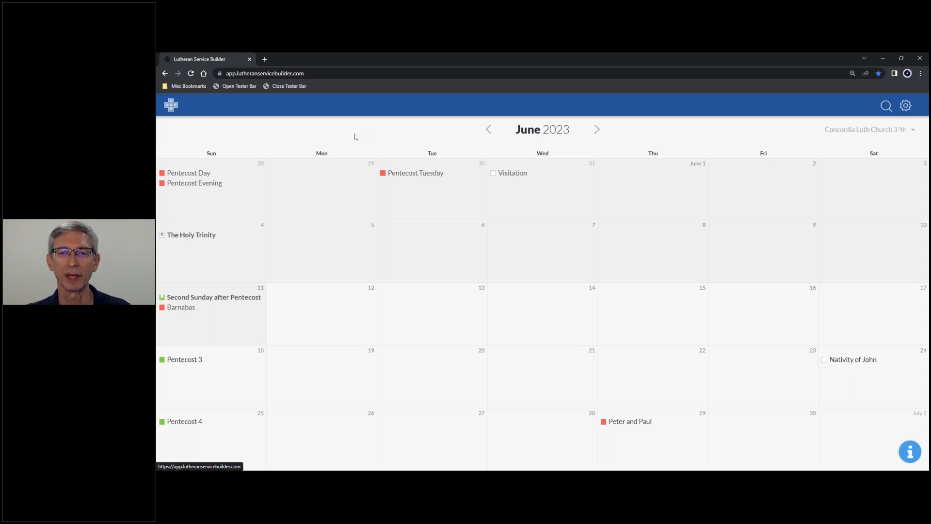
Look through the May and April 2023 calendar months, and return to June 2023.
{"action": "left_click", "coordinate": [489, 129]}
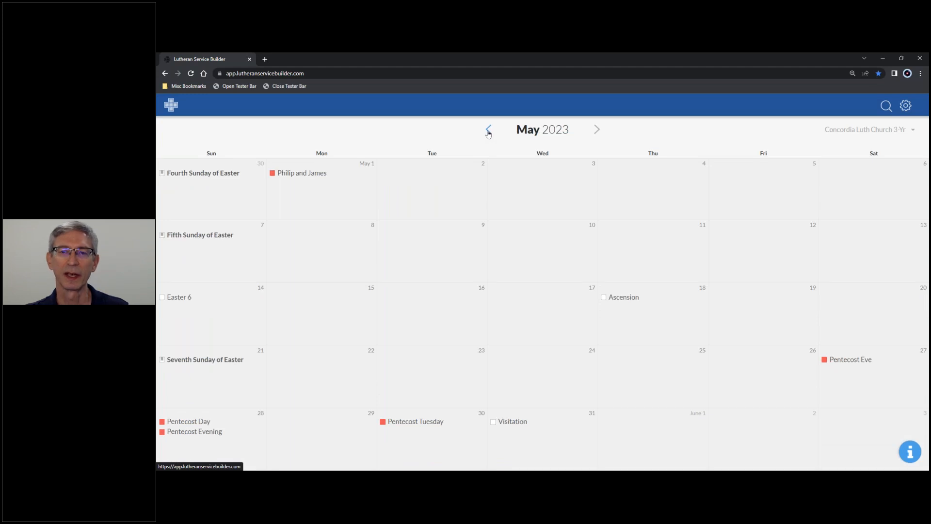
{"action": "left_click", "coordinate": [489, 133]}
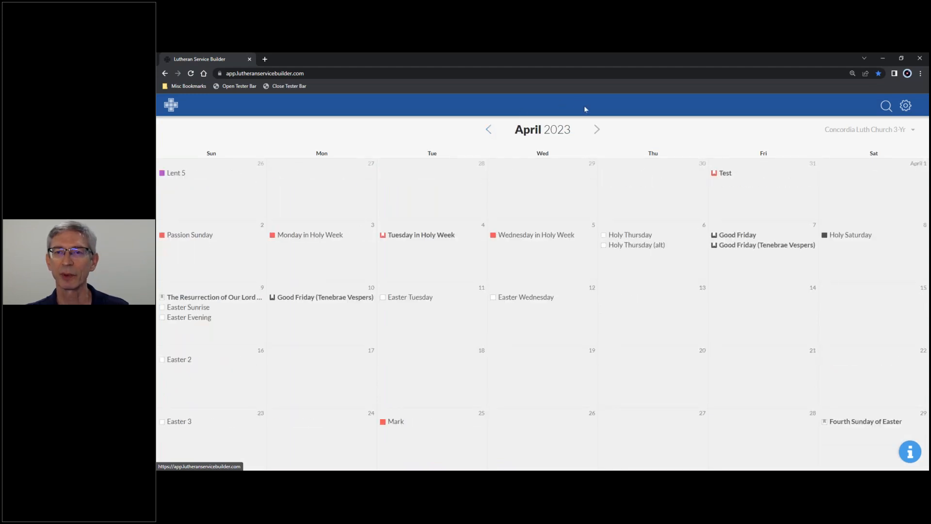
{"action": "left_click", "coordinate": [597, 134]}
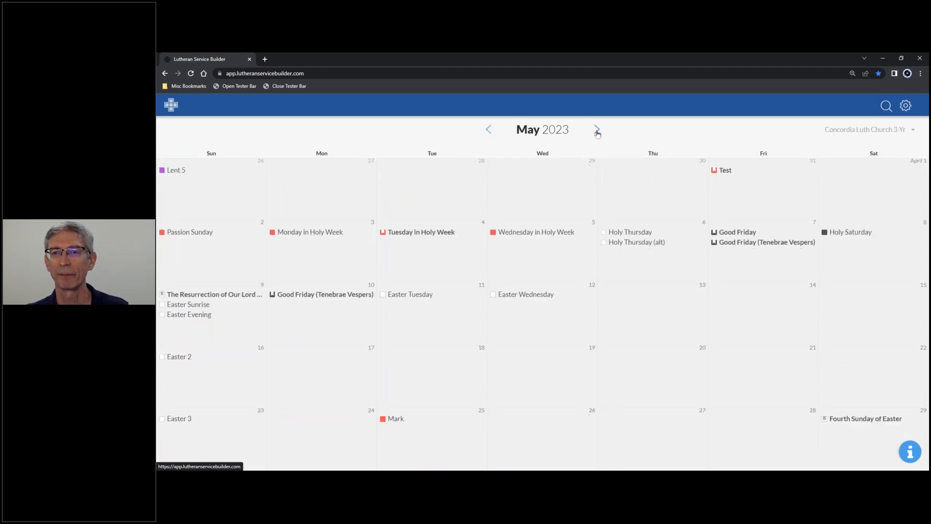
{"action": "left_click", "coordinate": [597, 134]}
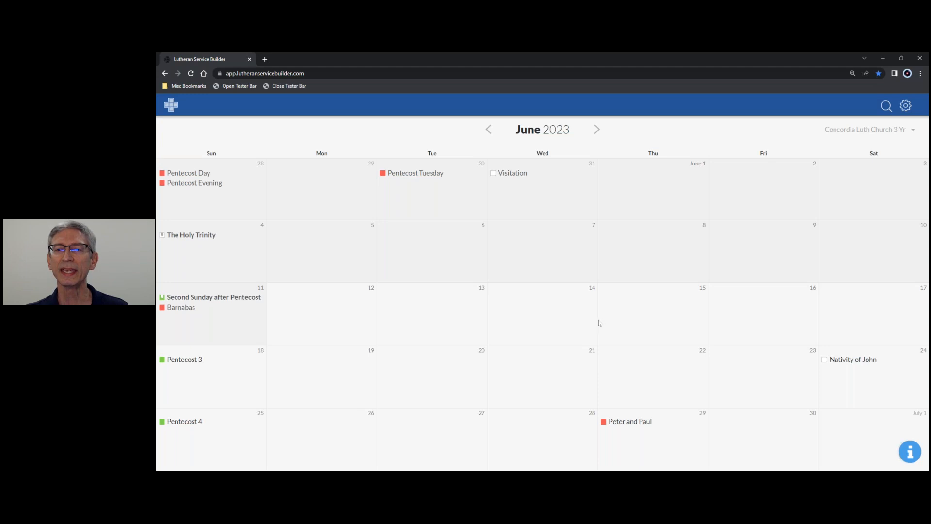
View the June 2023 calendar for Concordia Luth Church 1-Yr, and switch back to Concordia Luth Church 3-Yr.
{"action": "left_click", "coordinate": [883, 132]}
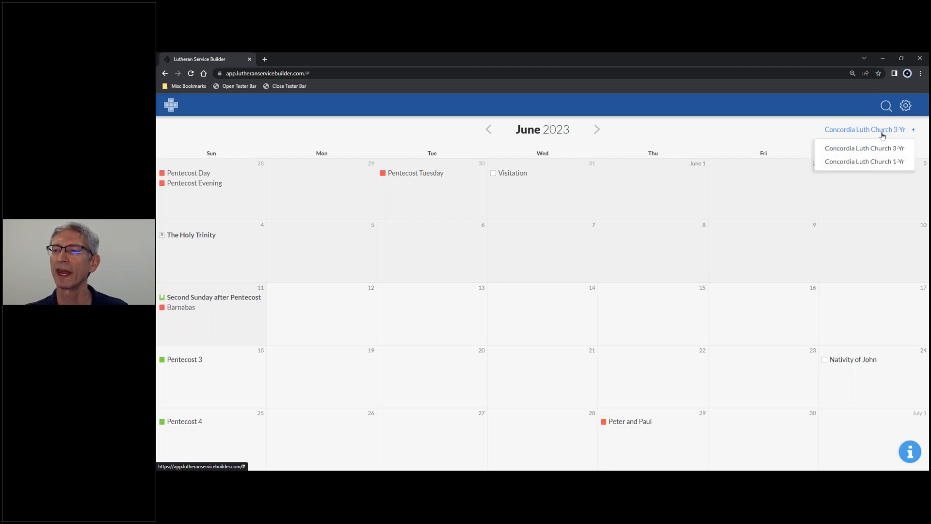
{"action": "left_click", "coordinate": [886, 163]}
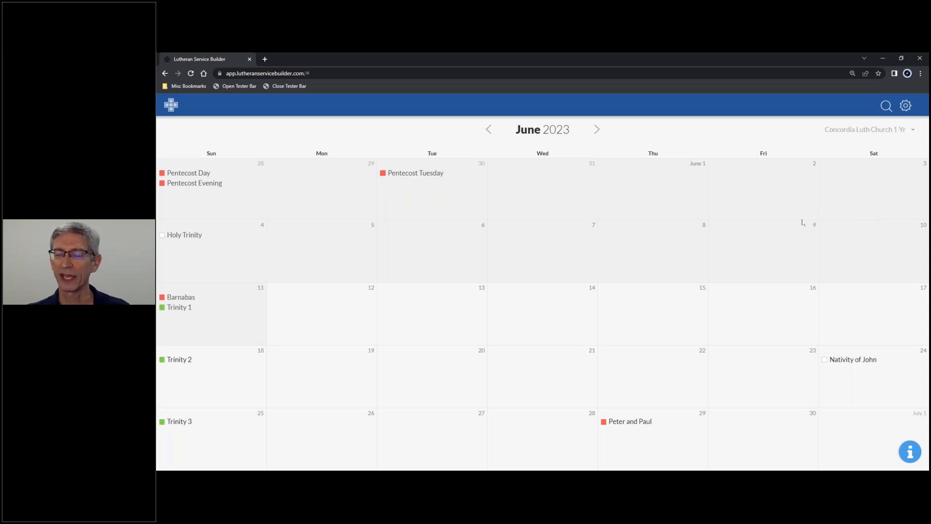
{"action": "left_click", "coordinate": [863, 129]}
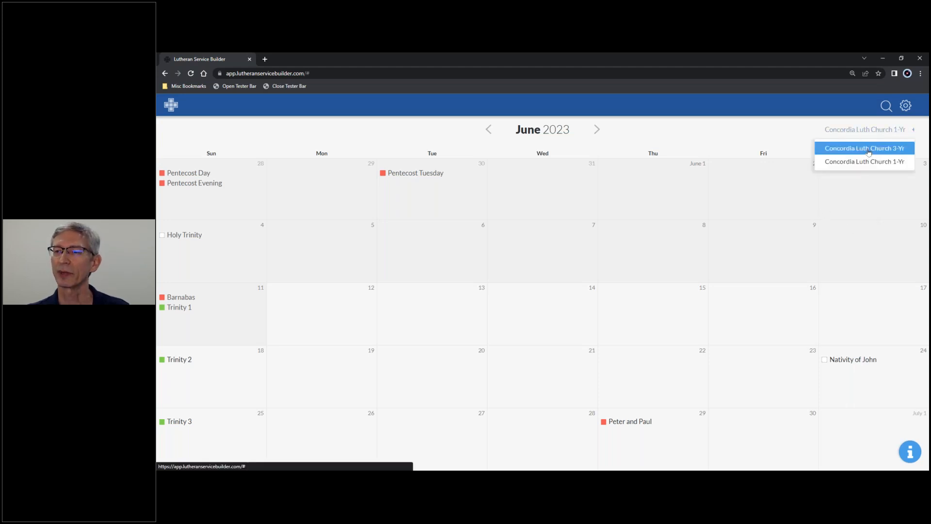
{"action": "left_click", "coordinate": [868, 149]}
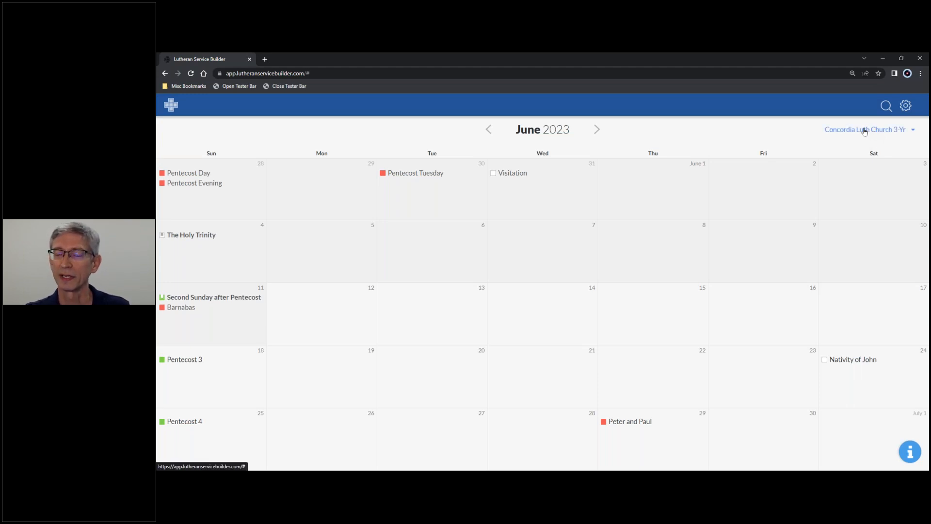
{"action": "left_click", "coordinate": [864, 130]}
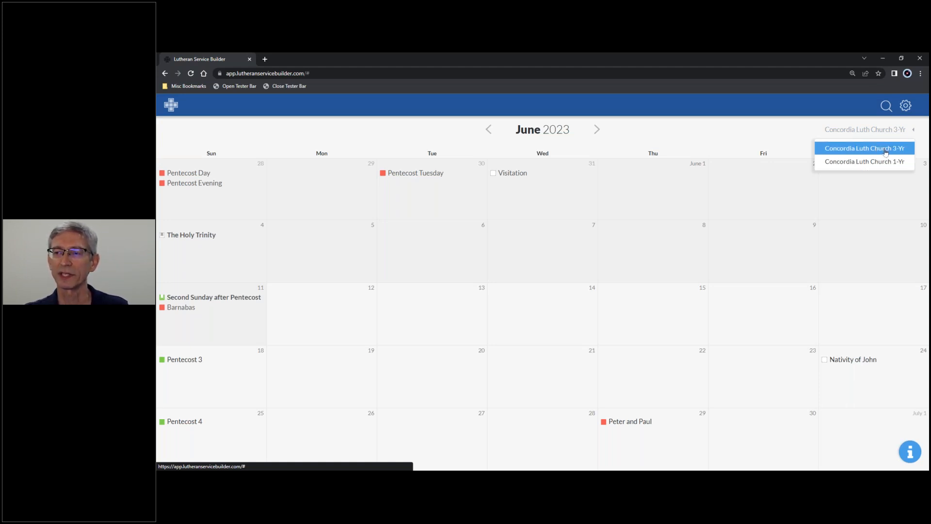
{"action": "left_click", "coordinate": [796, 137]}
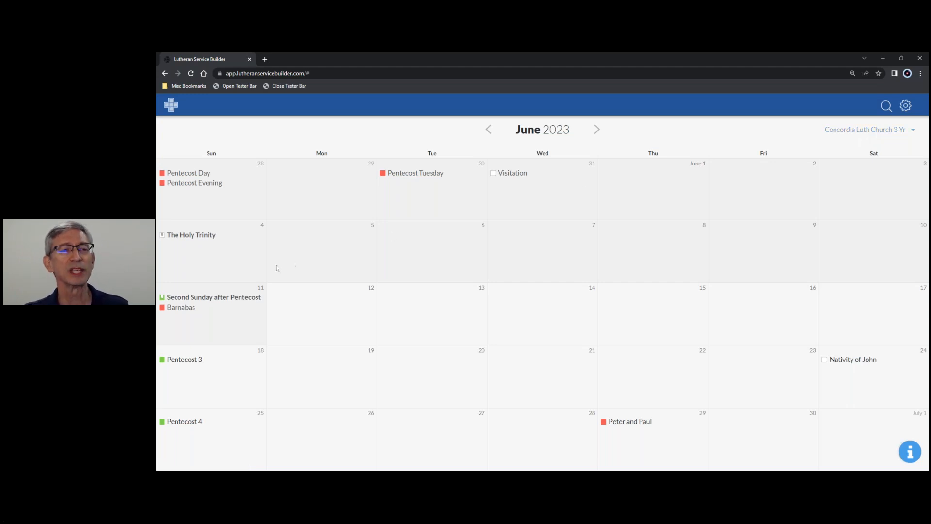
Look at the May 2023 calendar, return to June 2023, and open Pentecost 3 on June 18.
{"action": "left_click", "coordinate": [488, 135]}
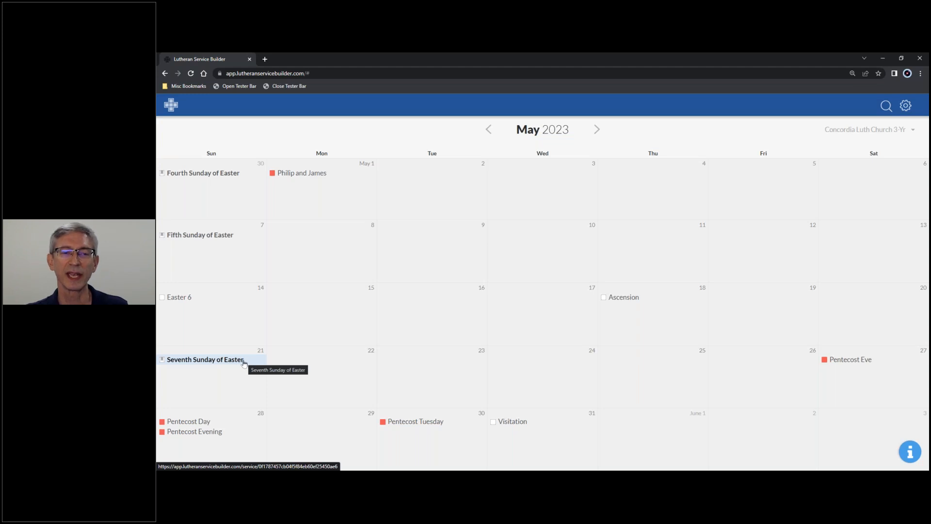
{"action": "left_click", "coordinate": [597, 130]}
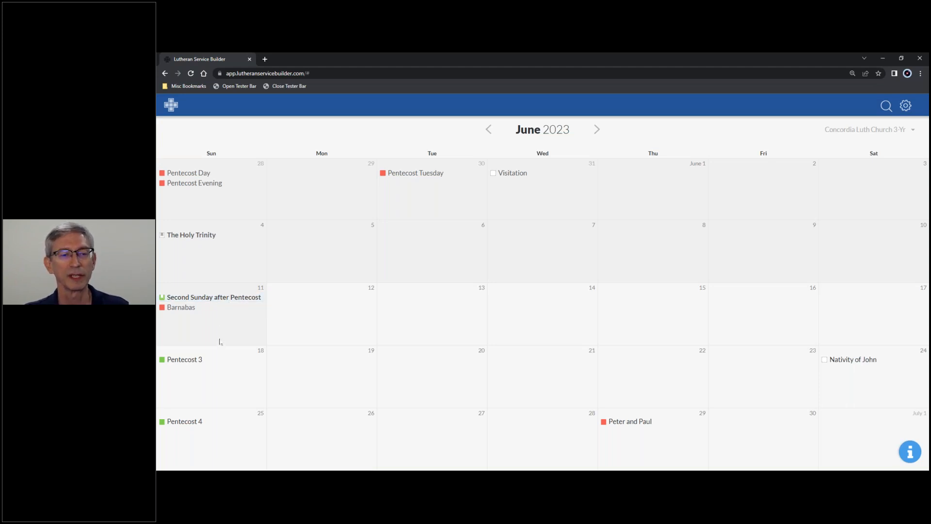
{"action": "left_click", "coordinate": [195, 361]}
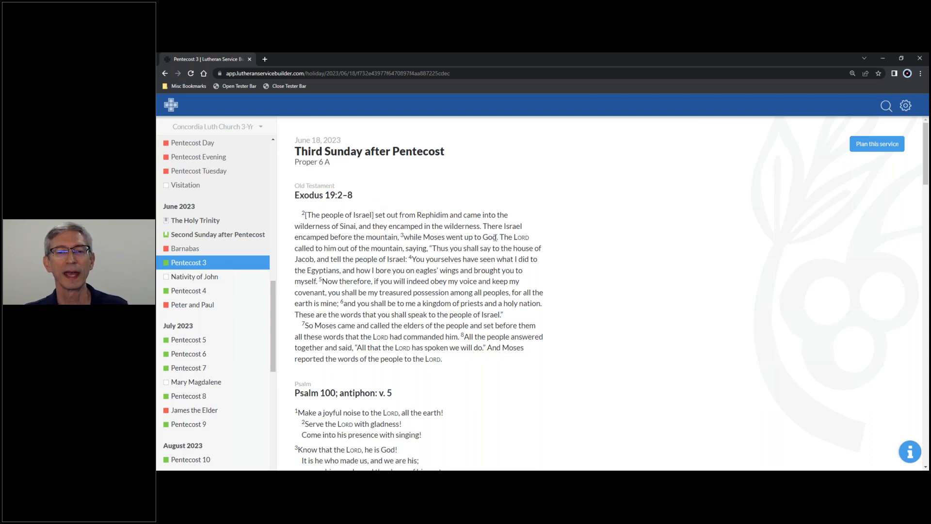
Read through the Pentecost 3 propers, from the Old Testament reading to the Hymn of the Day, and return to the beginning.
{"action": "scroll", "coordinate": [494, 237], "scroll_direction": "down", "scroll_amount": 4}
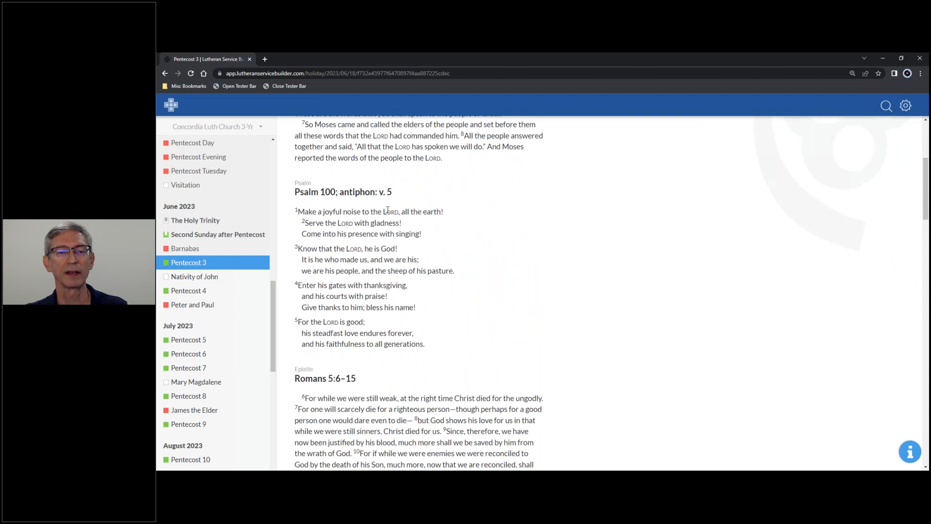
{"action": "scroll", "coordinate": [495, 246], "scroll_direction": "down", "scroll_amount": 3}
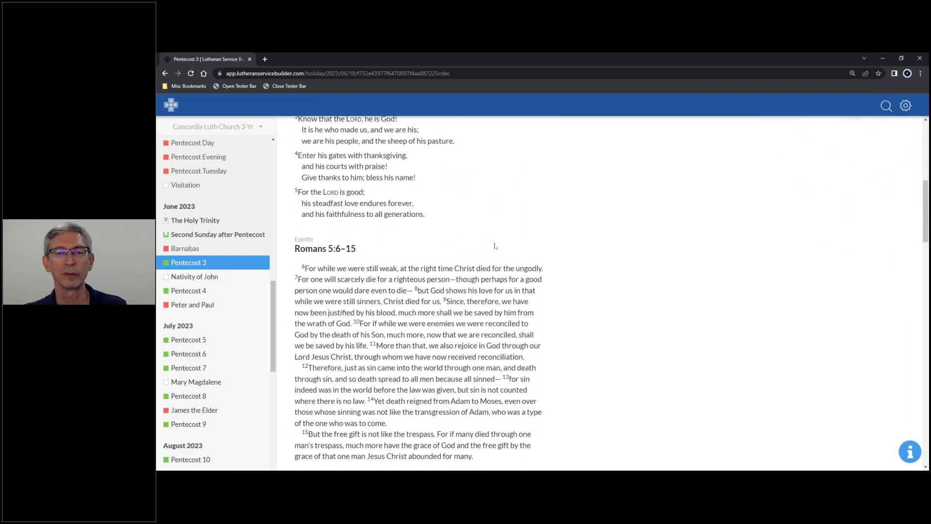
{"action": "scroll", "coordinate": [495, 245], "scroll_direction": "down", "scroll_amount": 2}
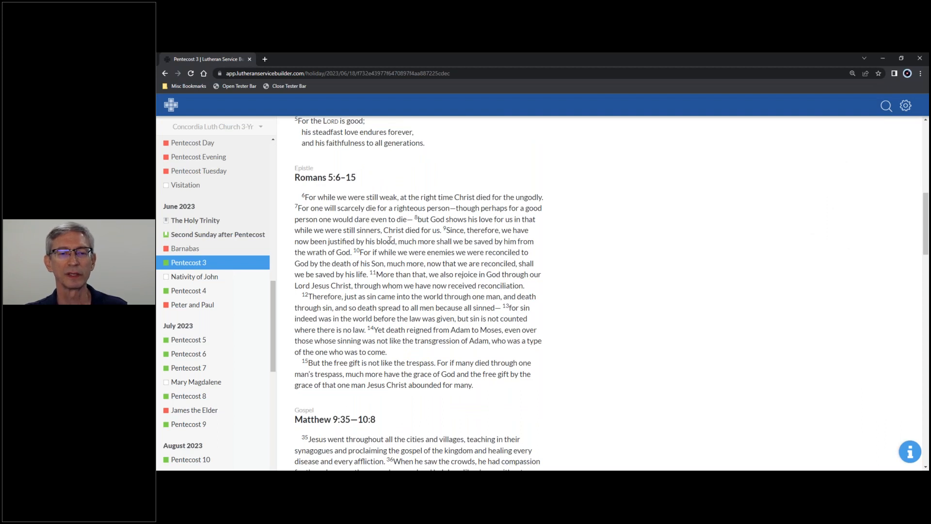
{"action": "scroll", "coordinate": [392, 240], "scroll_direction": "down", "scroll_amount": 2}
{"action": "scroll", "coordinate": [391, 241], "scroll_direction": "down", "scroll_amount": 5}
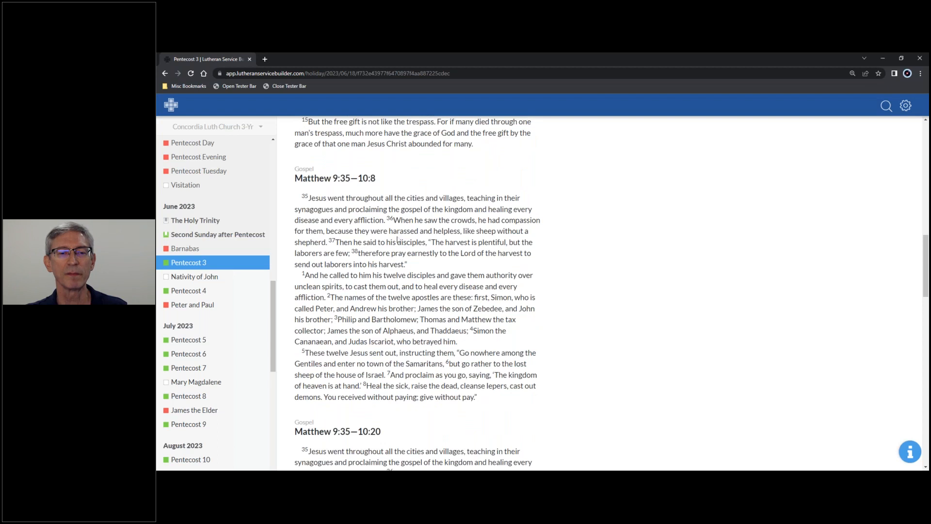
{"action": "scroll", "coordinate": [397, 240], "scroll_direction": "down", "scroll_amount": 2}
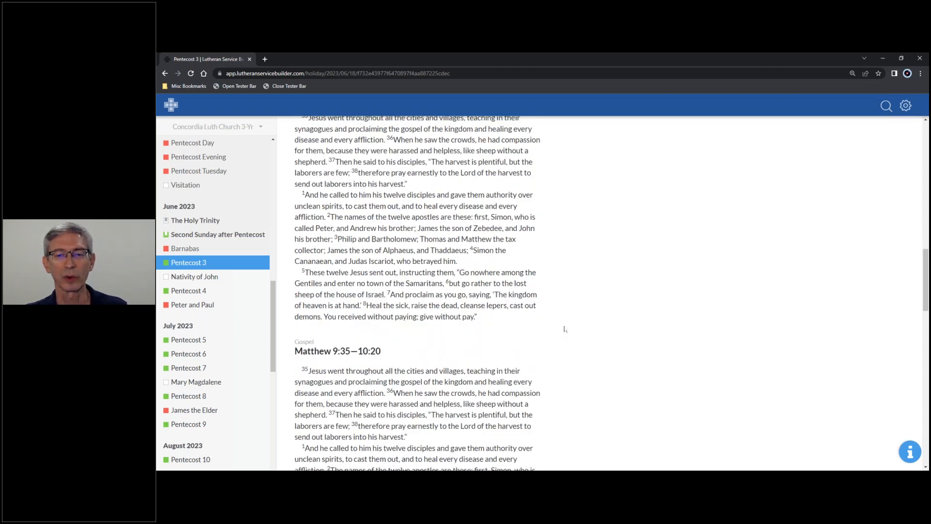
{"action": "scroll", "coordinate": [569, 327], "scroll_direction": "down", "scroll_amount": 5}
{"action": "scroll", "coordinate": [569, 328], "scroll_direction": "down", "scroll_amount": 15}
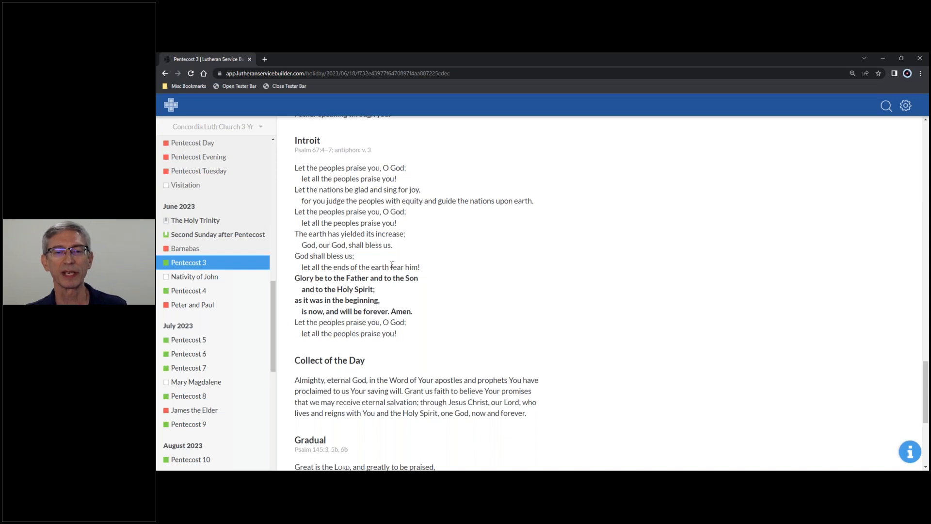
{"action": "scroll", "coordinate": [392, 266], "scroll_direction": "down", "scroll_amount": 2}
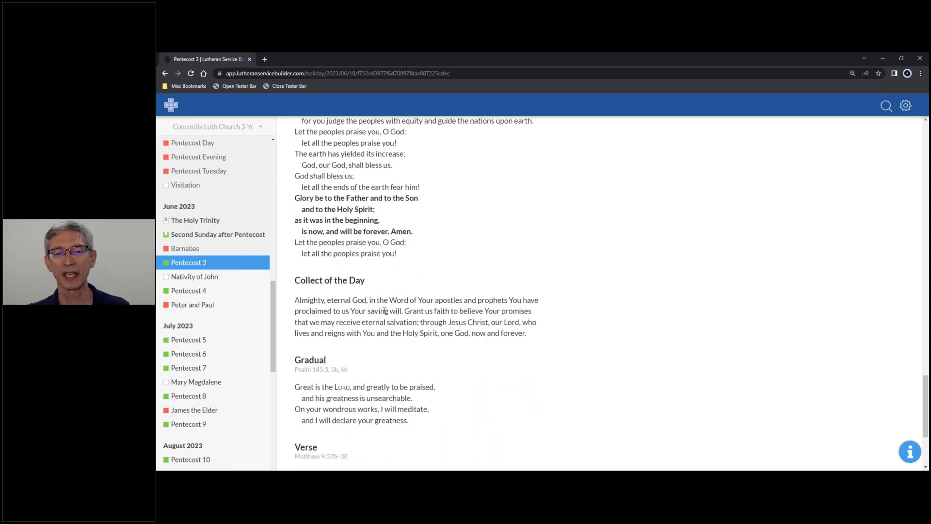
{"action": "scroll", "coordinate": [363, 360], "scroll_direction": "down", "scroll_amount": 2}
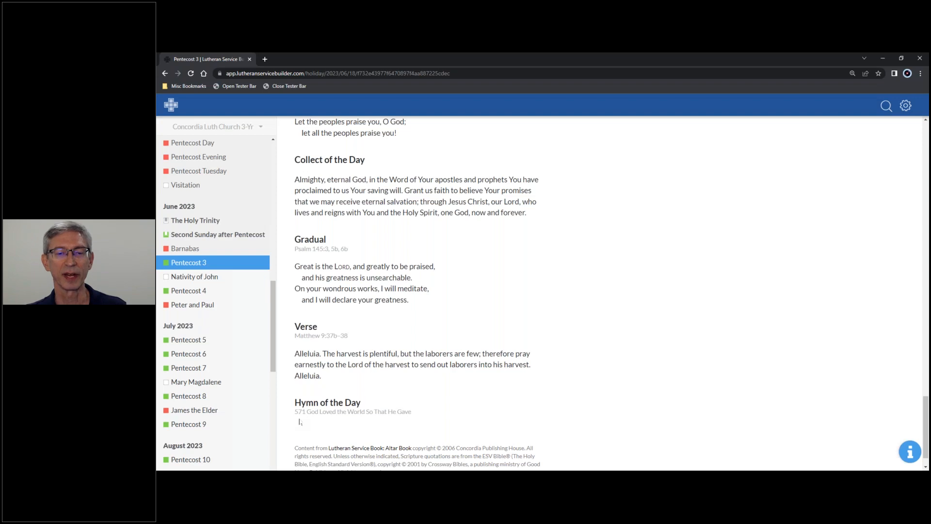
{"action": "scroll", "coordinate": [416, 418], "scroll_direction": "up", "scroll_amount": 3}
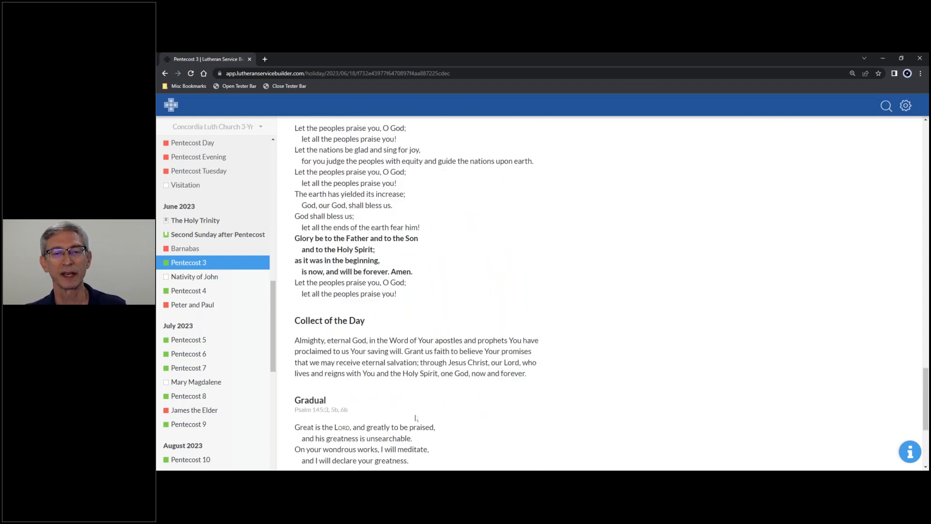
{"action": "scroll", "coordinate": [421, 418], "scroll_direction": "up", "scroll_amount": 4}
{"action": "scroll", "coordinate": [432, 418], "scroll_direction": "up", "scroll_amount": 9}
{"action": "scroll", "coordinate": [434, 415], "scroll_direction": "up", "scroll_amount": 10}
{"action": "scroll", "coordinate": [434, 414], "scroll_direction": "up", "scroll_amount": 8}
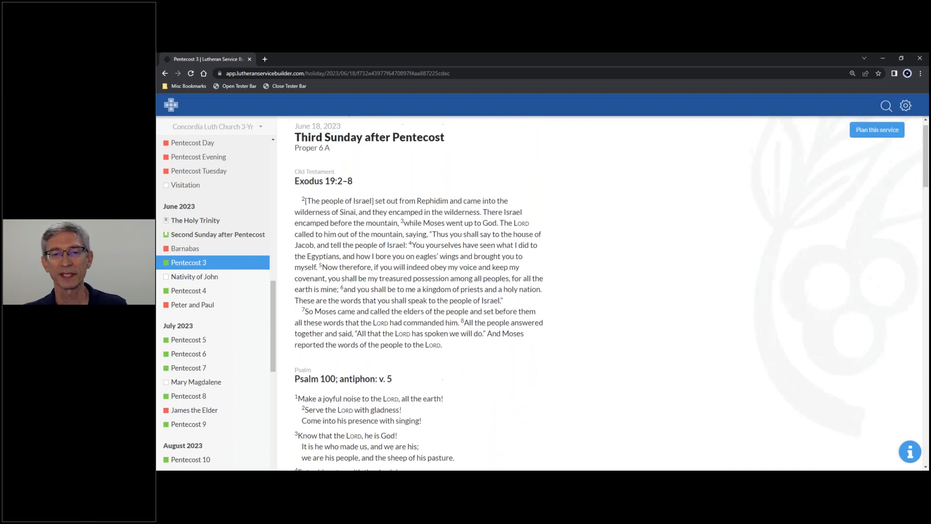
{"action": "scroll", "coordinate": [475, 341], "scroll_direction": "up", "scroll_amount": 1}
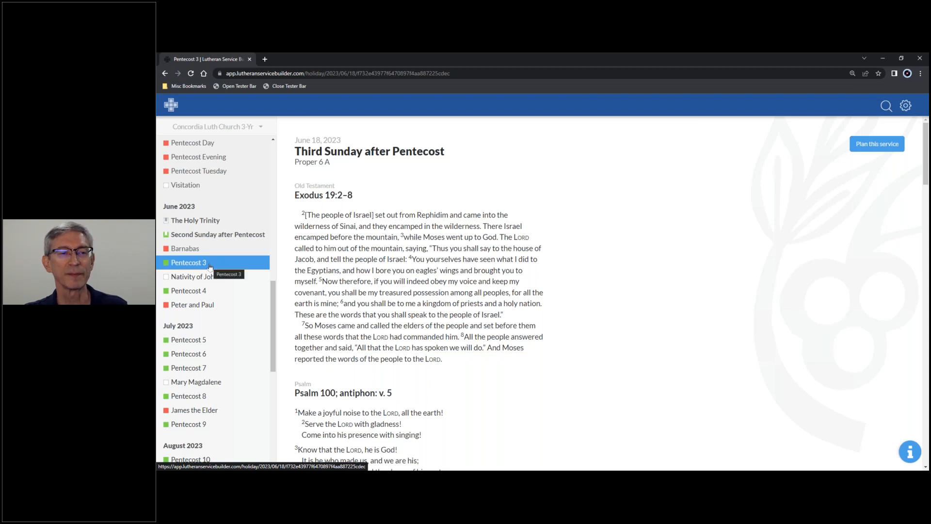
View the propers for Pentecost 4 and Pentecost 5, and return to Pentecost 3.
{"action": "left_click", "coordinate": [205, 293]}
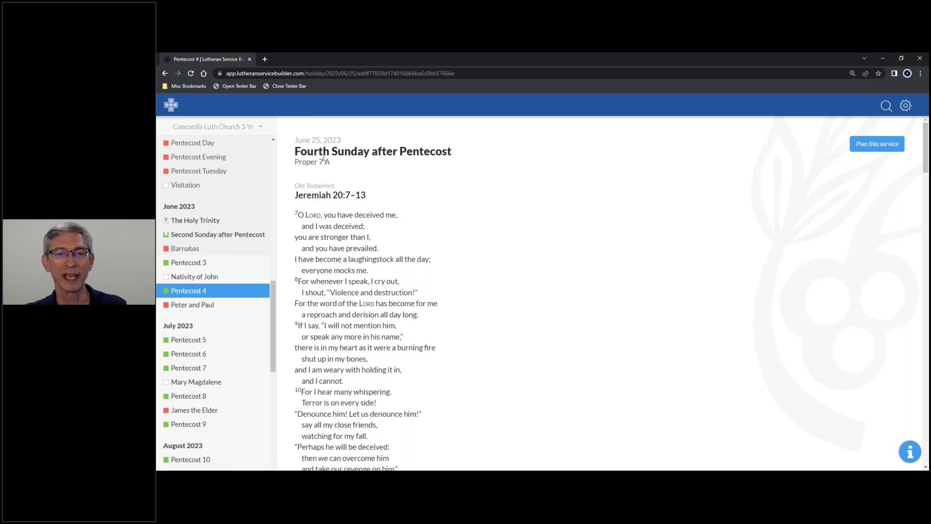
{"action": "left_click", "coordinate": [200, 341]}
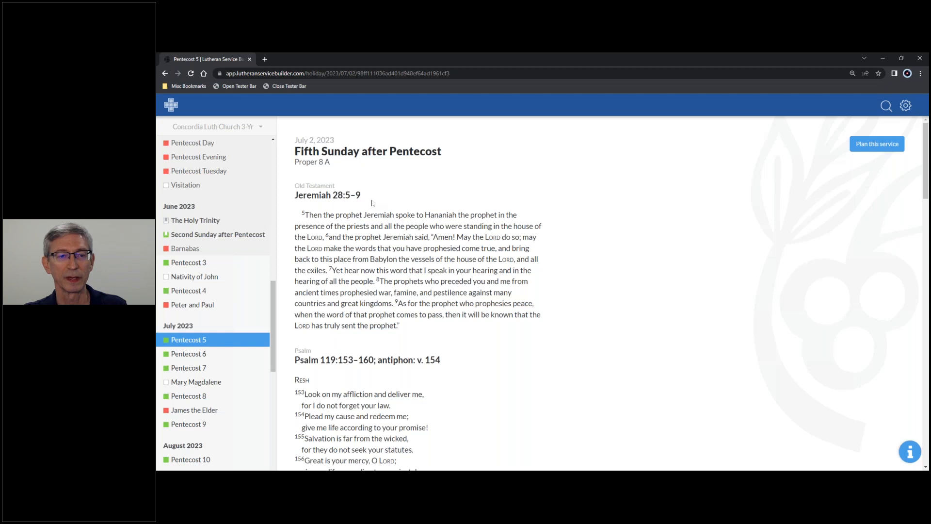
{"action": "left_click", "coordinate": [201, 264]}
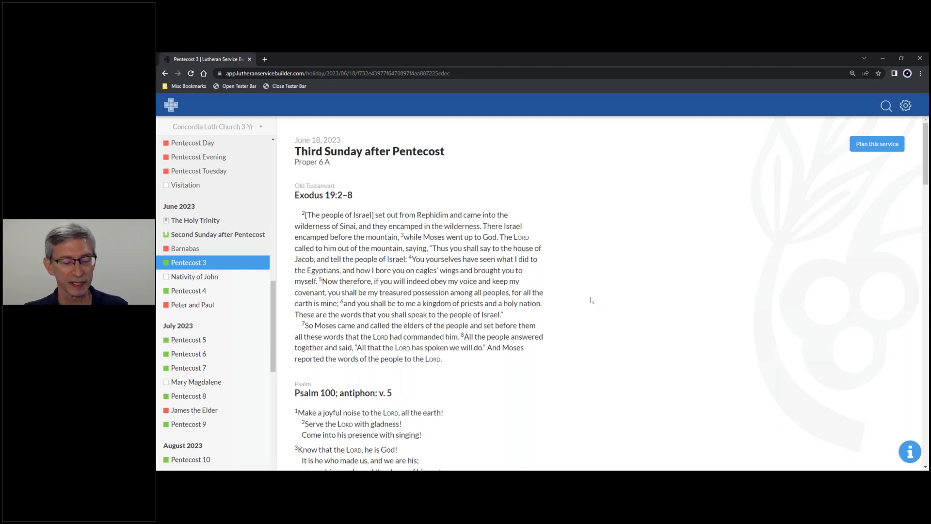
Create a service plan for the Third Sunday after Pentecost, and reopen it from the church calendar.
{"action": "left_click", "coordinate": [868, 147]}
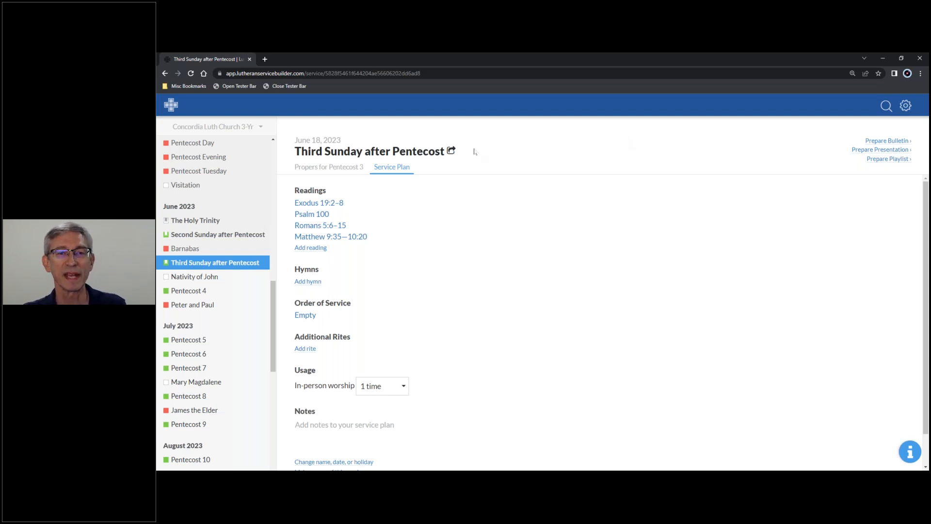
{"action": "left_click", "coordinate": [170, 105]}
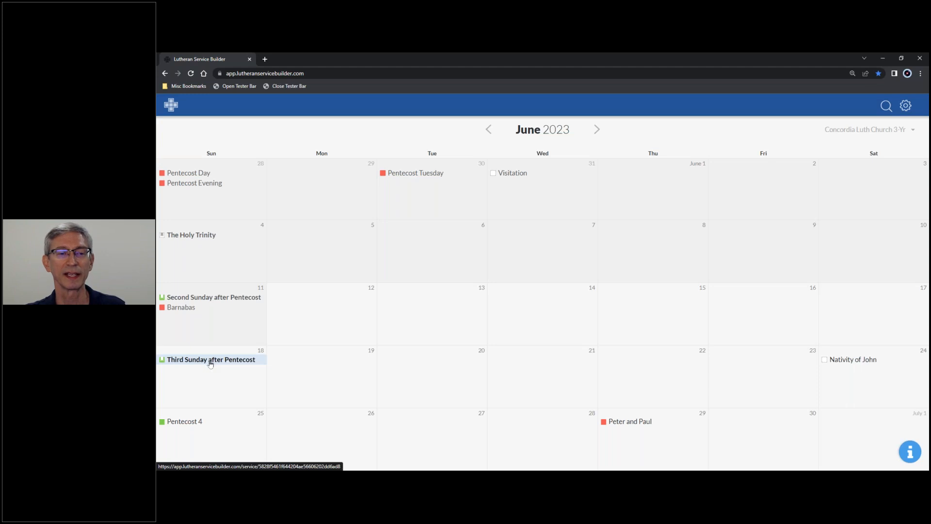
{"action": "left_click", "coordinate": [217, 362]}
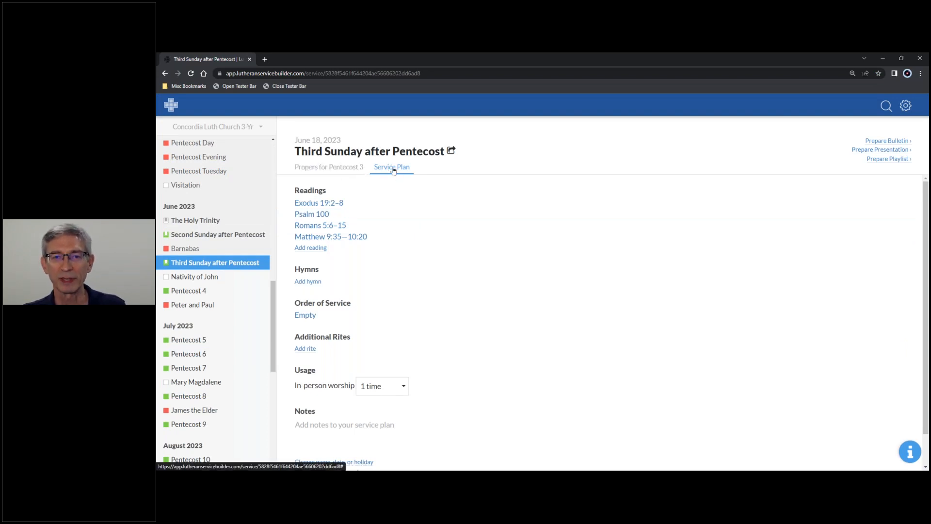
View the propers for Pentecost 3 within the planned service, and return to its service plan.
{"action": "left_click", "coordinate": [326, 170]}
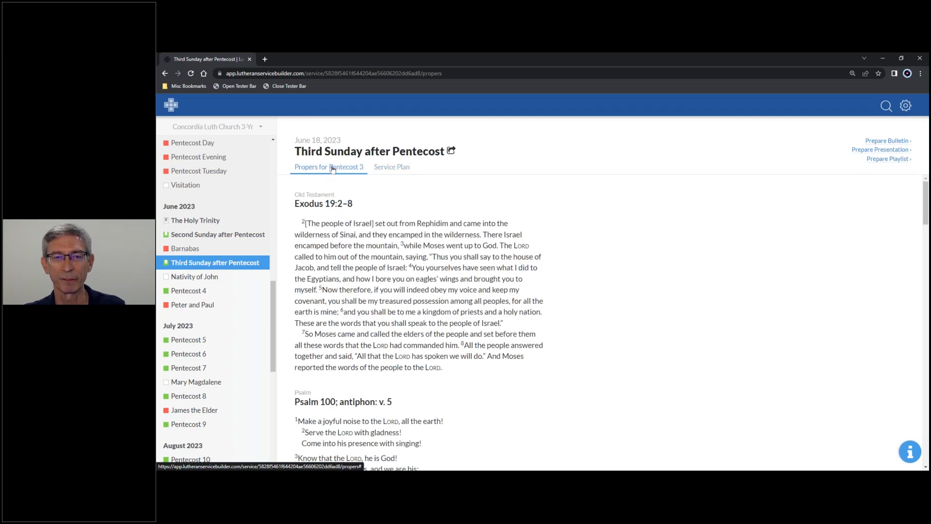
{"action": "left_click", "coordinate": [390, 170]}
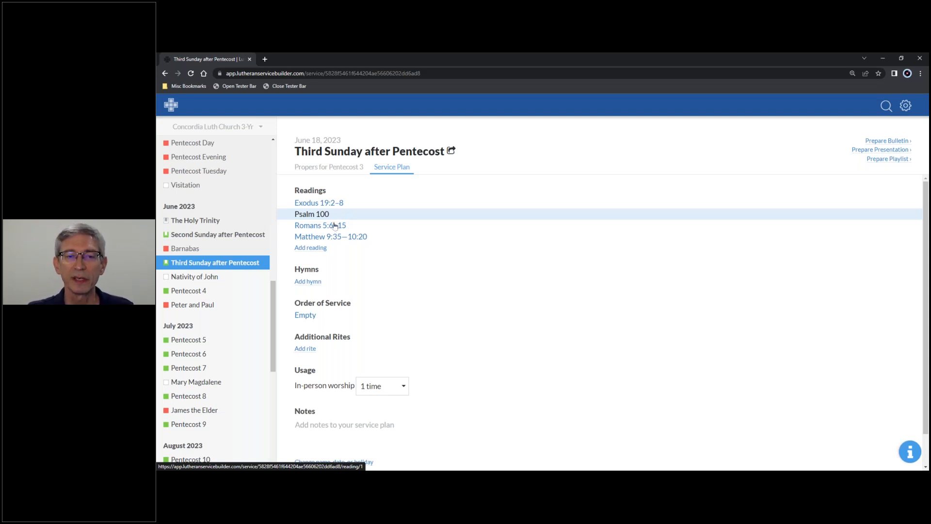
Start an additional reading in the service plan, view the suggestions for Proper 5, and return to the Proper 6 A readings.
{"action": "left_click", "coordinate": [311, 248]}
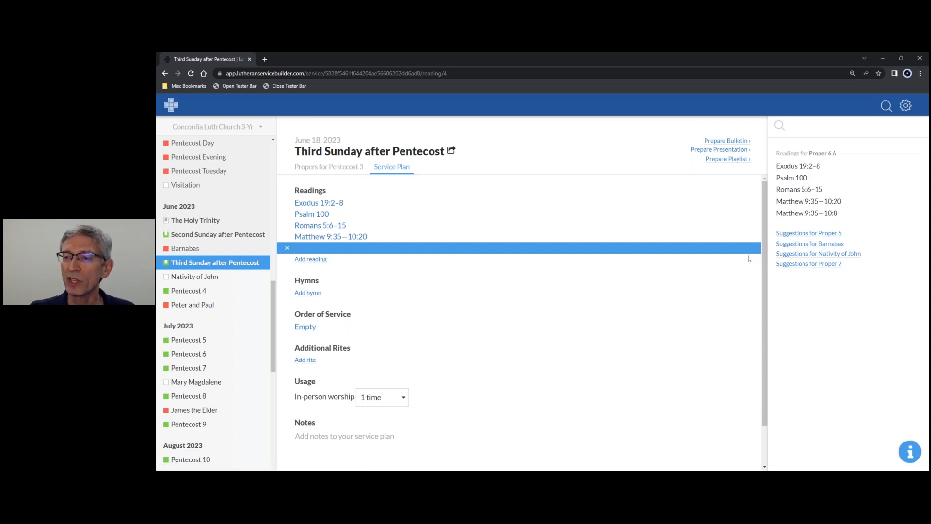
{"action": "left_click", "coordinate": [804, 234]}
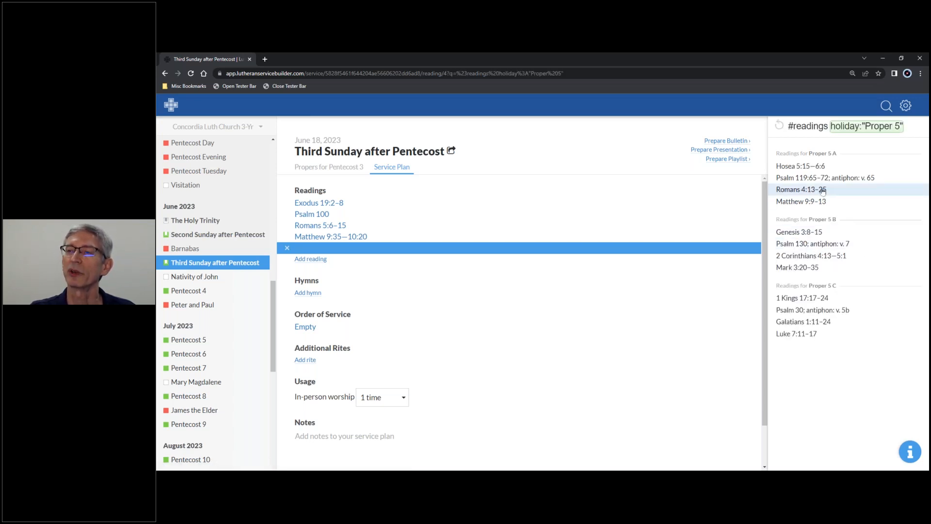
{"action": "left_click", "coordinate": [781, 125]}
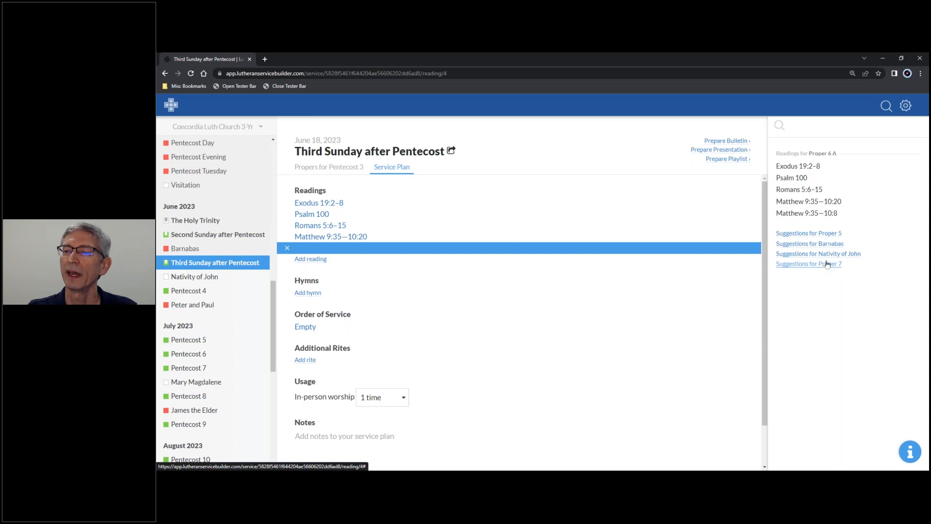
Search for the Bible reference Romans 5:6-15 to fill the additional reading.
{"action": "left_click", "coordinate": [810, 125]}
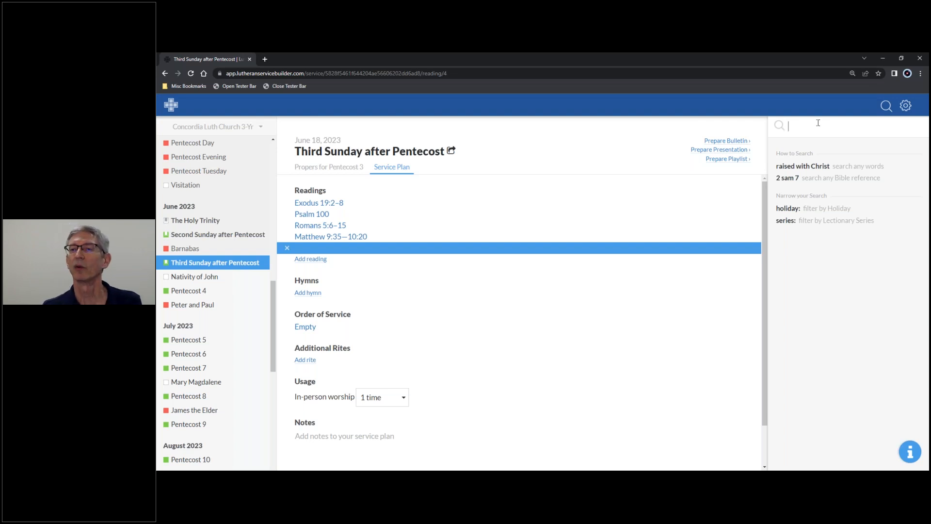
{"action": "type", "text": "Roma"}
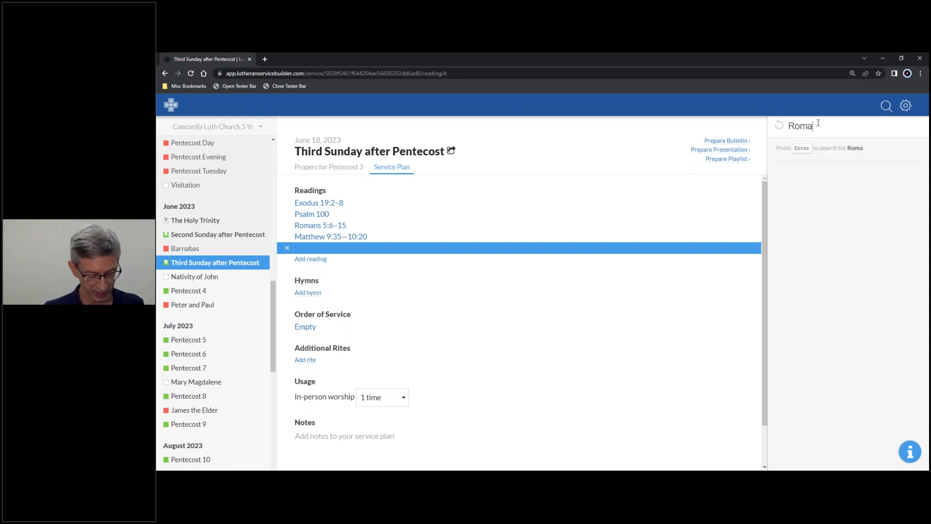
{"action": "type", "text": "ns 5:6-15"}
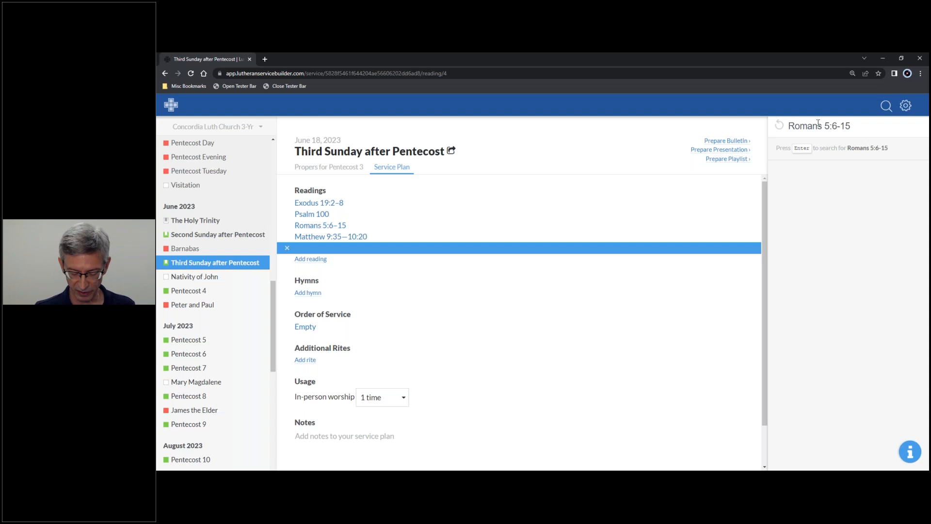
{"action": "key", "text": "Return"}
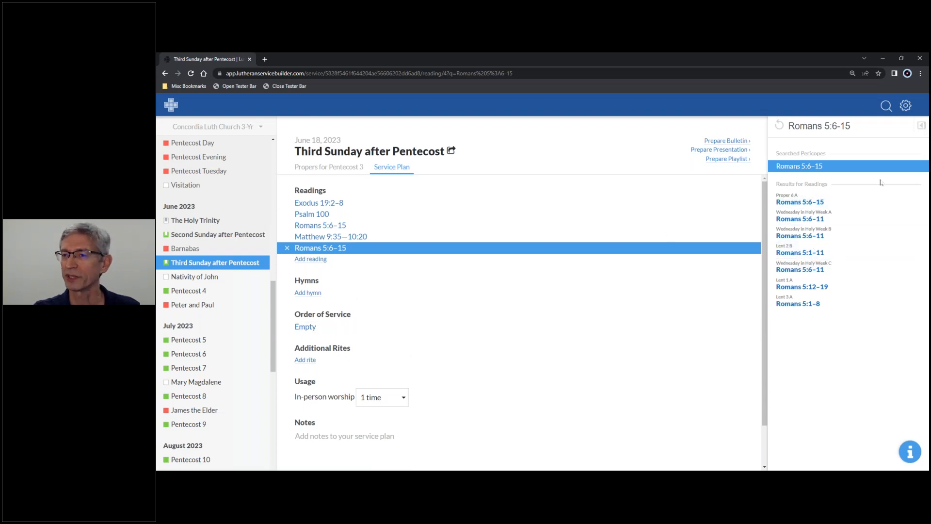
Preview the additional reading's text, extend its reference to Romans 5:6-20, and hide the preview.
{"action": "left_click", "coordinate": [921, 127]}
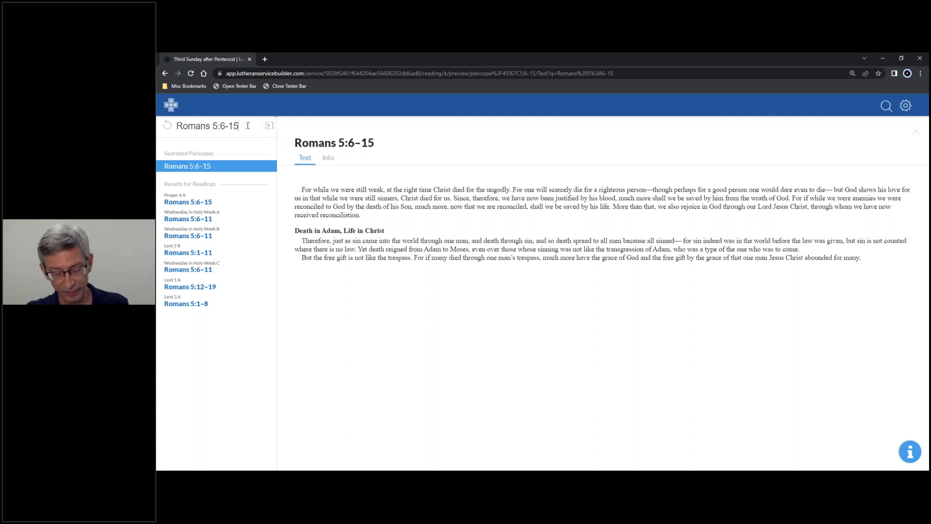
{"action": "key", "text": "BackSpace"}
{"action": "key", "text": "BackSpace"}
{"action": "type", "text": "20"}
{"action": "key", "text": "Return"}
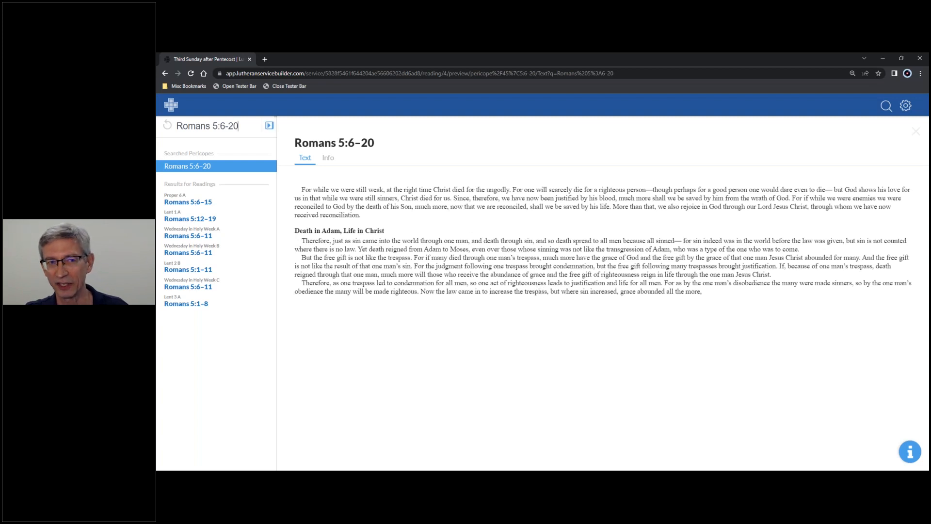
{"action": "left_click", "coordinate": [269, 127]}
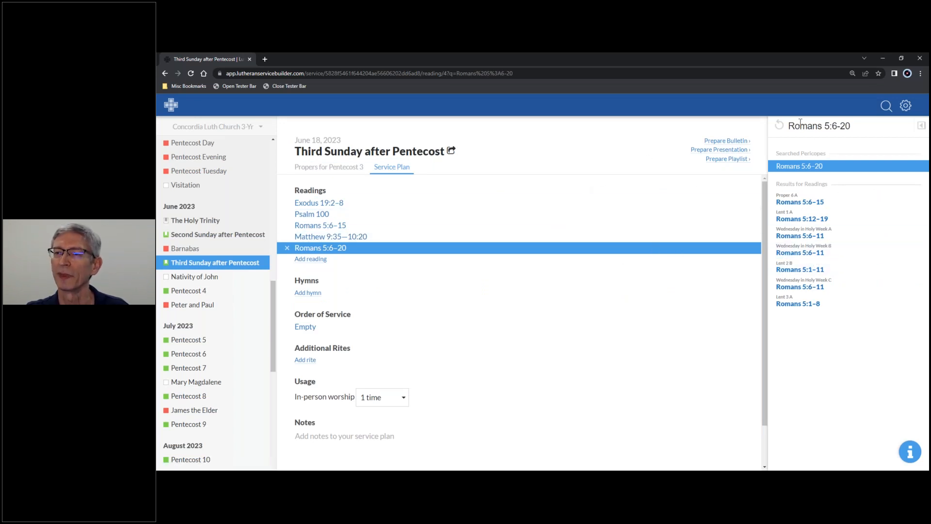
Clear the reading search and remove the Romans 5:6-20 reading from the service plan.
{"action": "left_click", "coordinate": [780, 127]}
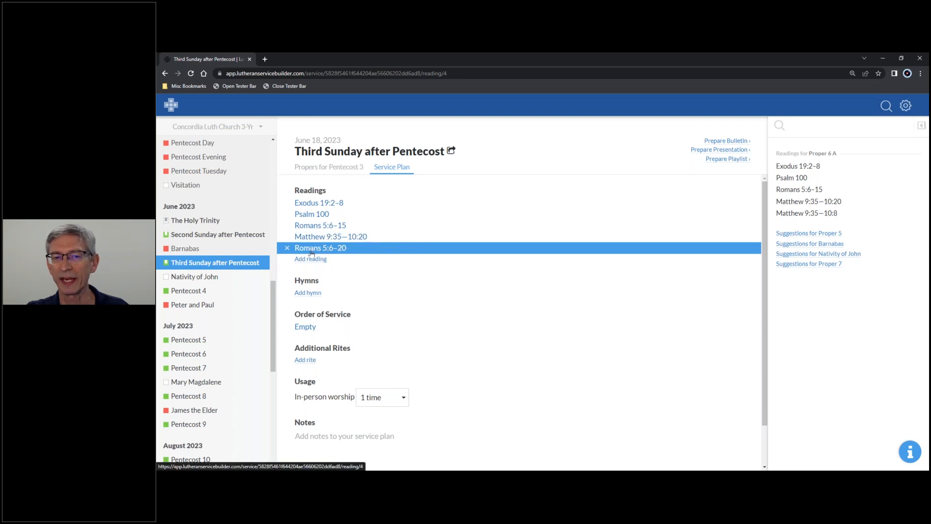
{"action": "left_click", "coordinate": [287, 249]}
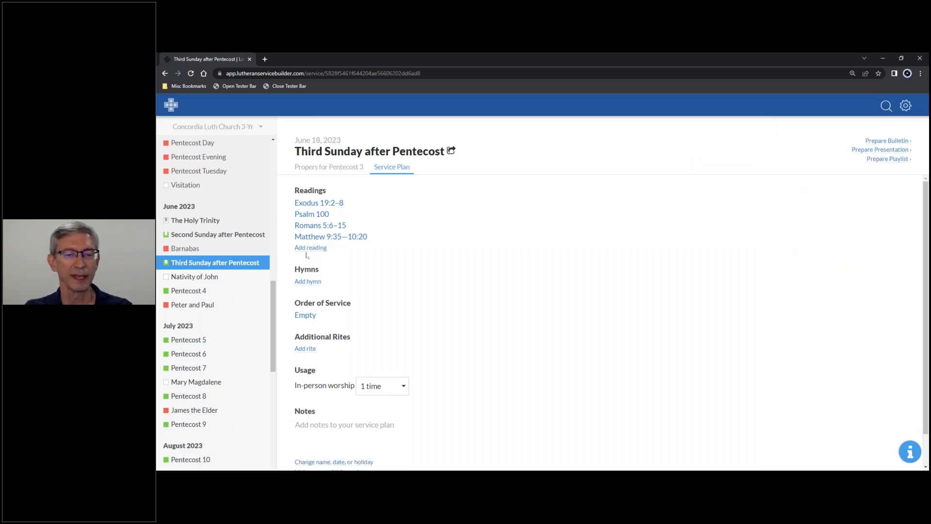
Review the suggested hymns for Proper 6 A and add hymn of the day 571, God Loved the World So That He Gave, to the service plan.
{"action": "left_click", "coordinate": [313, 287]}
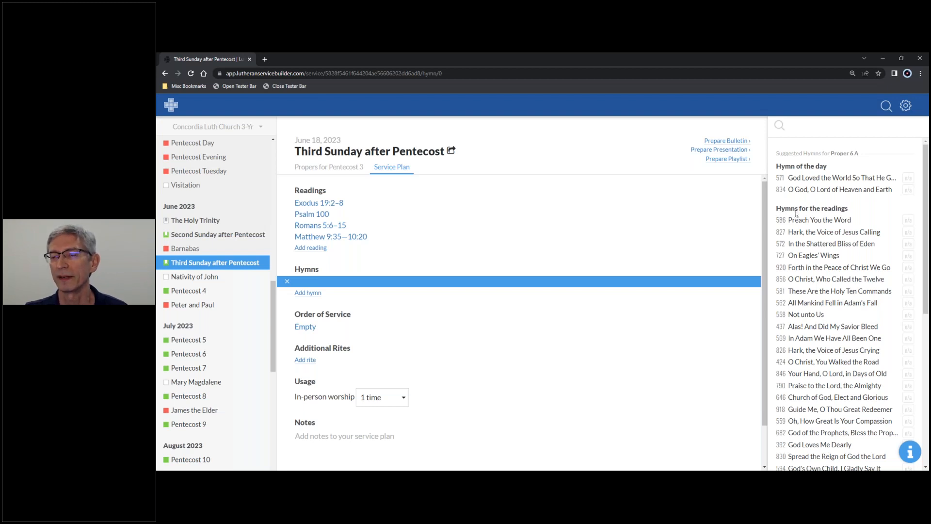
{"action": "scroll", "coordinate": [797, 214], "scroll_direction": "down", "scroll_amount": 4}
{"action": "scroll", "coordinate": [800, 217], "scroll_direction": "up", "scroll_amount": 2}
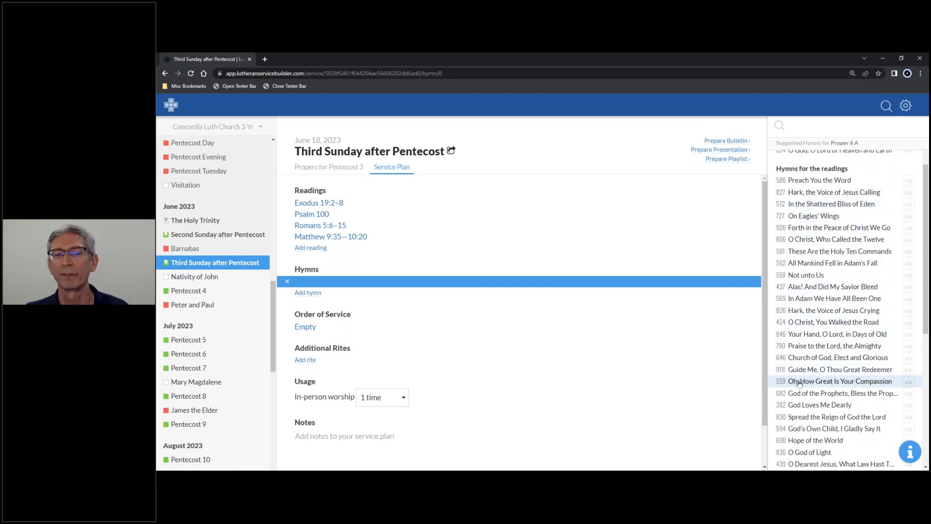
{"action": "scroll", "coordinate": [804, 378], "scroll_direction": "down", "scroll_amount": 3}
{"action": "scroll", "coordinate": [807, 375], "scroll_direction": "down", "scroll_amount": 1}
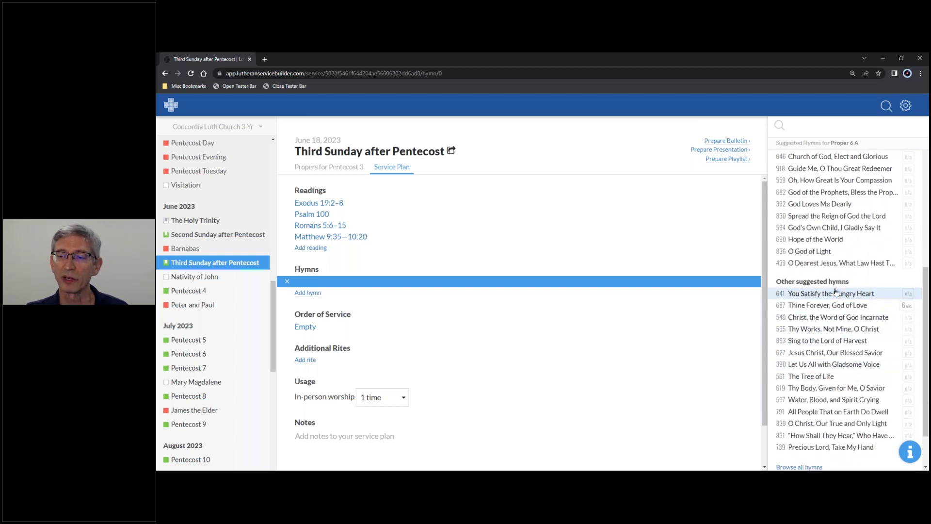
{"action": "scroll", "coordinate": [835, 291], "scroll_direction": "up", "scroll_amount": 5}
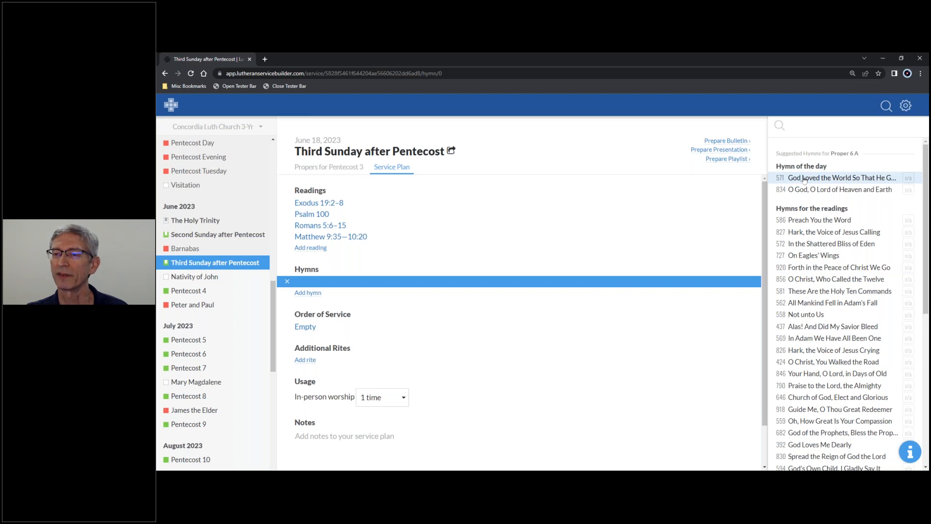
{"action": "left_click", "coordinate": [804, 180]}
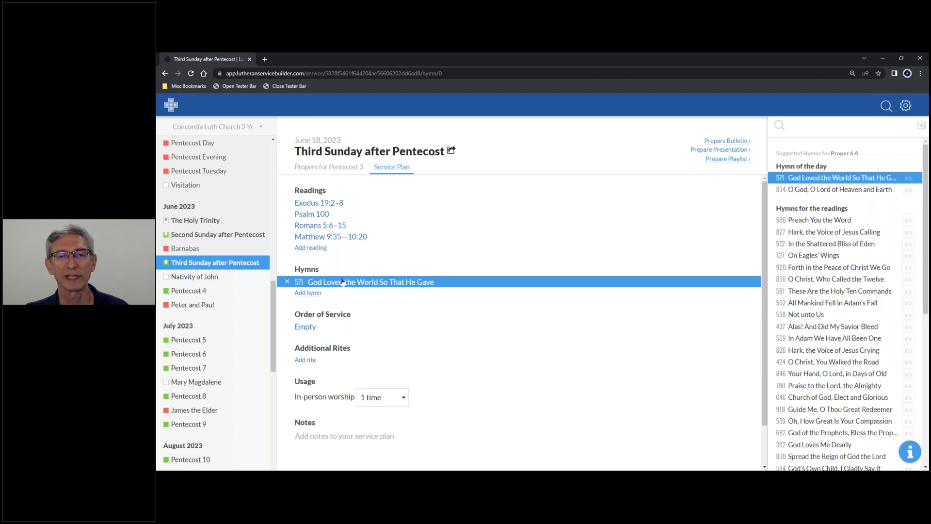
Add hymns 586 Preach You the Word, 827 Hark, the Voice of Jesus Calling, and 572 In the Shattered Bliss of Eden to the plan.
{"action": "left_click", "coordinate": [307, 293]}
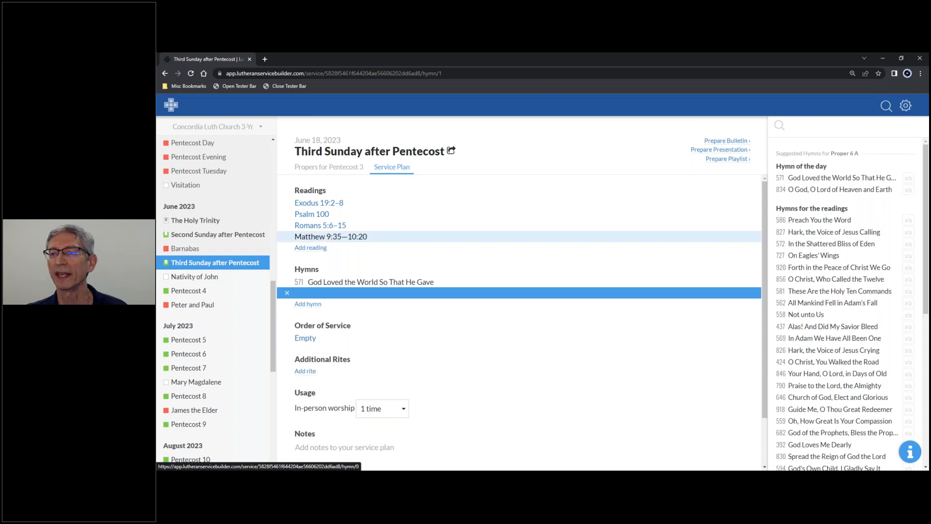
{"action": "left_click", "coordinate": [824, 222]}
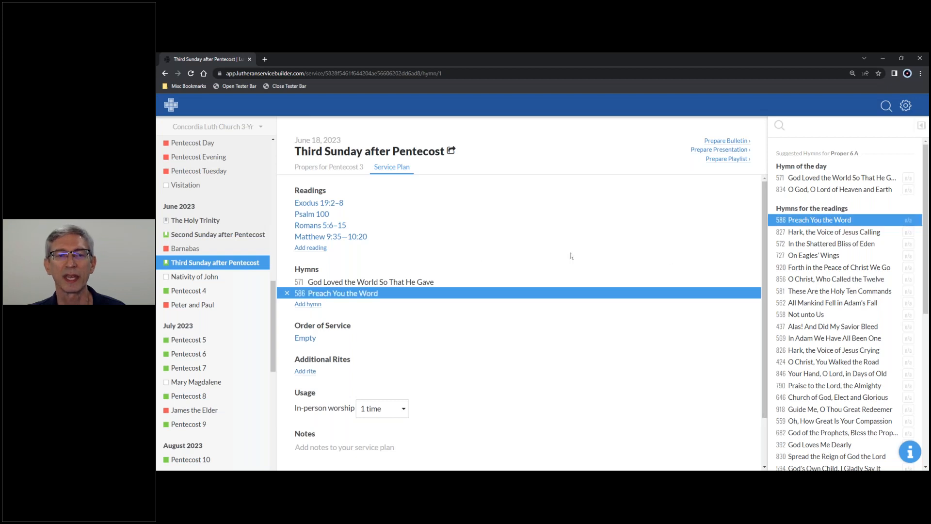
{"action": "left_click", "coordinate": [313, 304]}
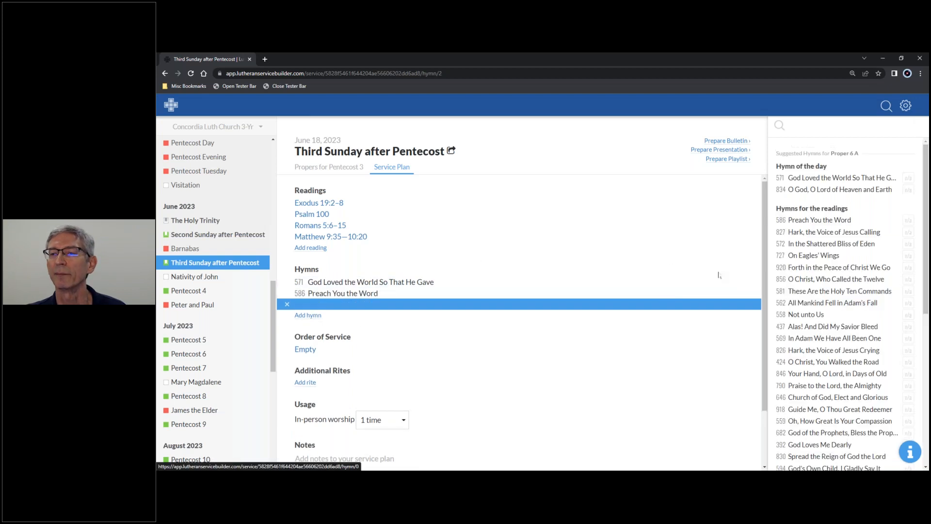
{"action": "left_click", "coordinate": [809, 232]}
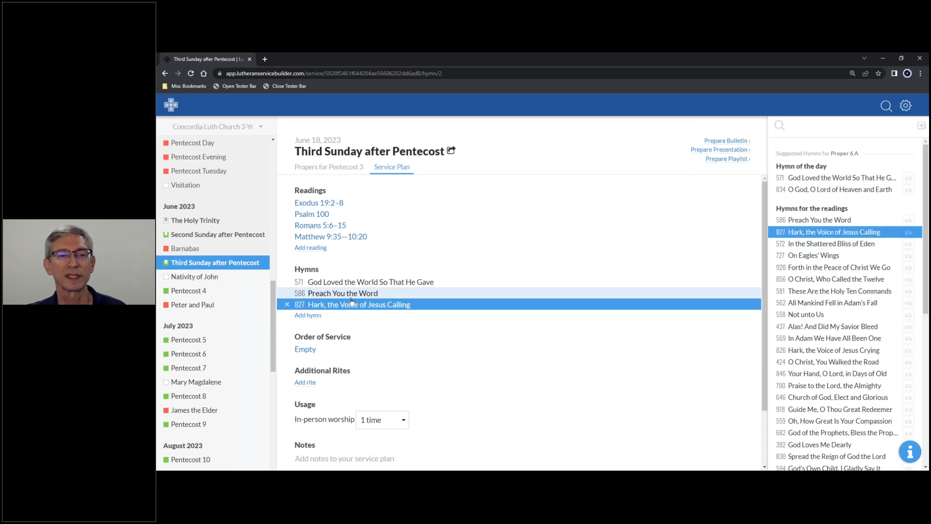
{"action": "left_click", "coordinate": [308, 315]}
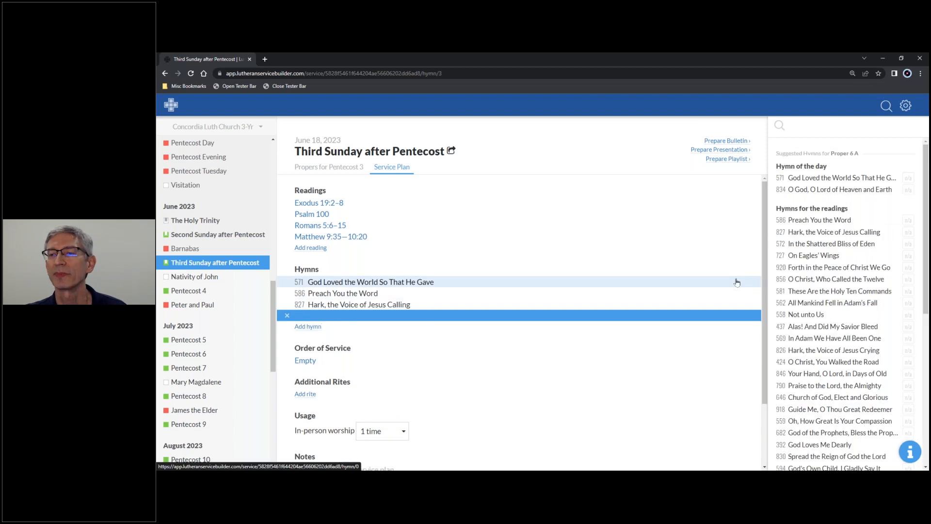
{"action": "left_click", "coordinate": [823, 245]}
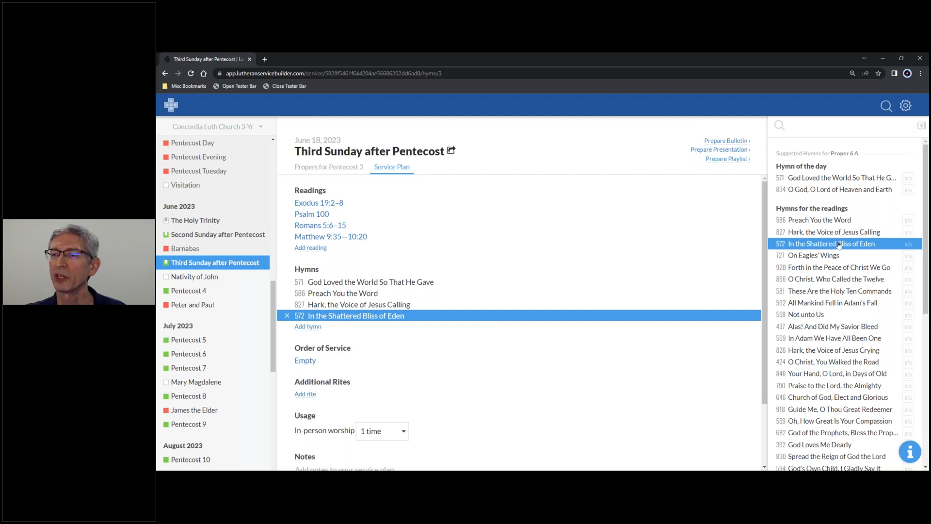
Preview hymn 572, In the Shattered Bliss of Eden, and read through the text of all its stanzas.
{"action": "left_click", "coordinate": [920, 128]}
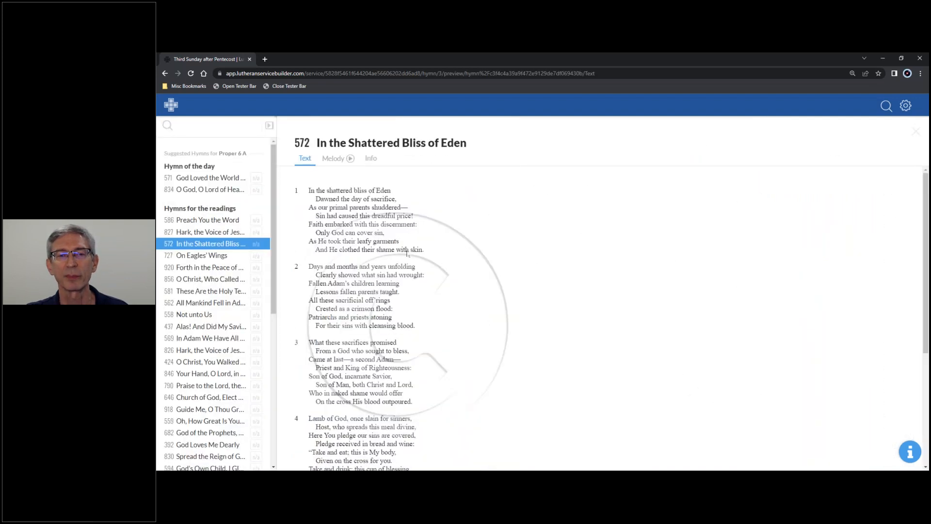
{"action": "scroll", "coordinate": [404, 257], "scroll_direction": "down", "scroll_amount": 1}
{"action": "scroll", "coordinate": [405, 260], "scroll_direction": "down", "scroll_amount": 3}
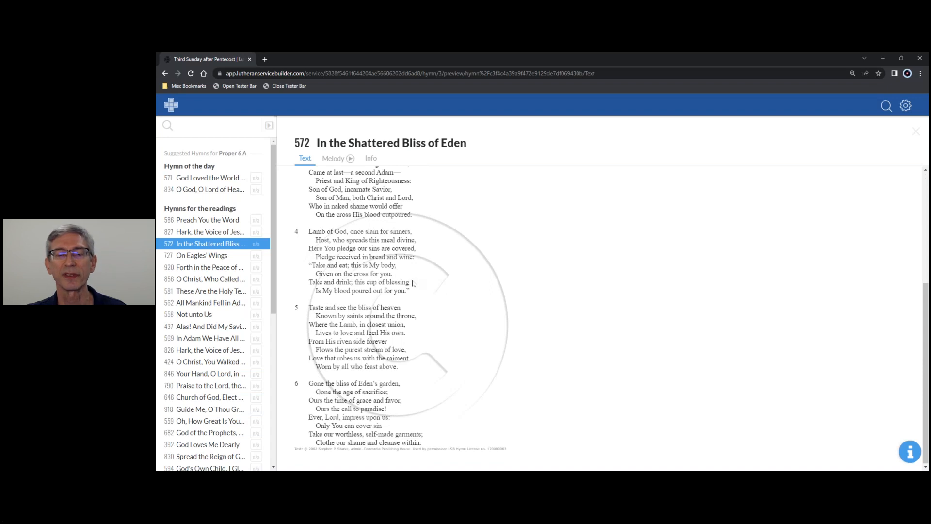
{"action": "scroll", "coordinate": [413, 283], "scroll_direction": "up", "scroll_amount": 4}
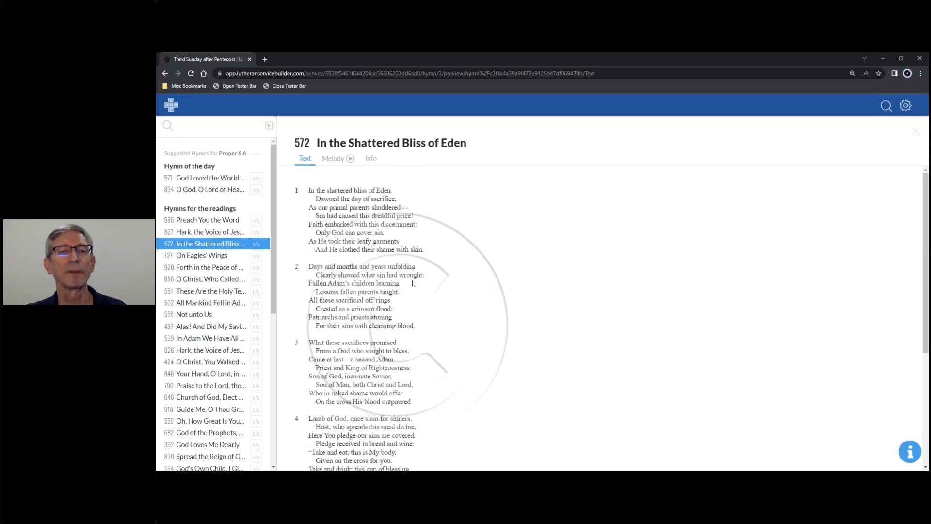
View the melody score of In the Shattered Bliss of Eden through its final stanzas and play the tune.
{"action": "left_click", "coordinate": [328, 160]}
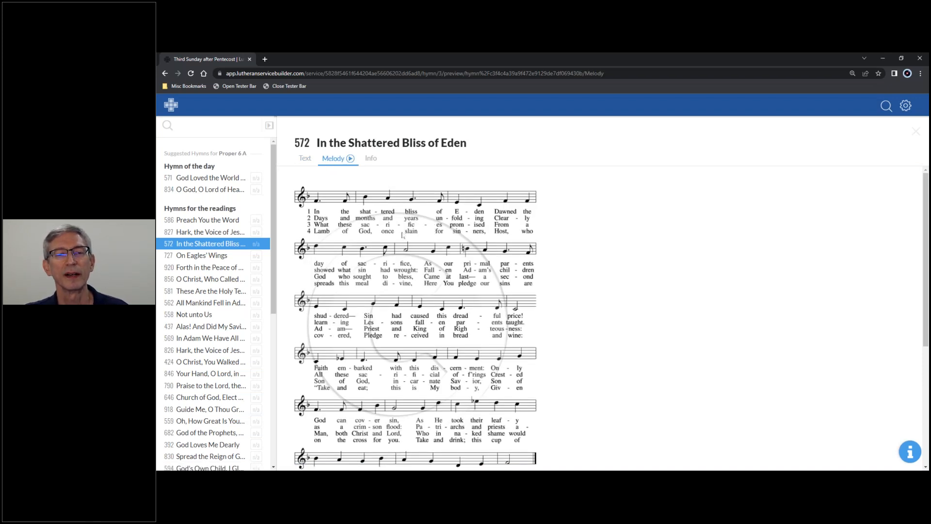
{"action": "scroll", "coordinate": [403, 235], "scroll_direction": "down", "scroll_amount": 4}
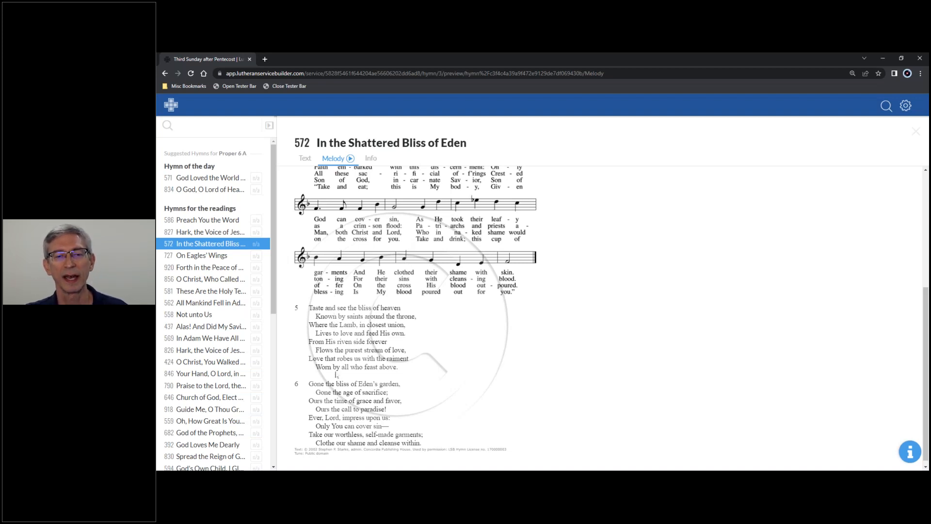
{"action": "scroll", "coordinate": [337, 374], "scroll_direction": "up", "scroll_amount": 5}
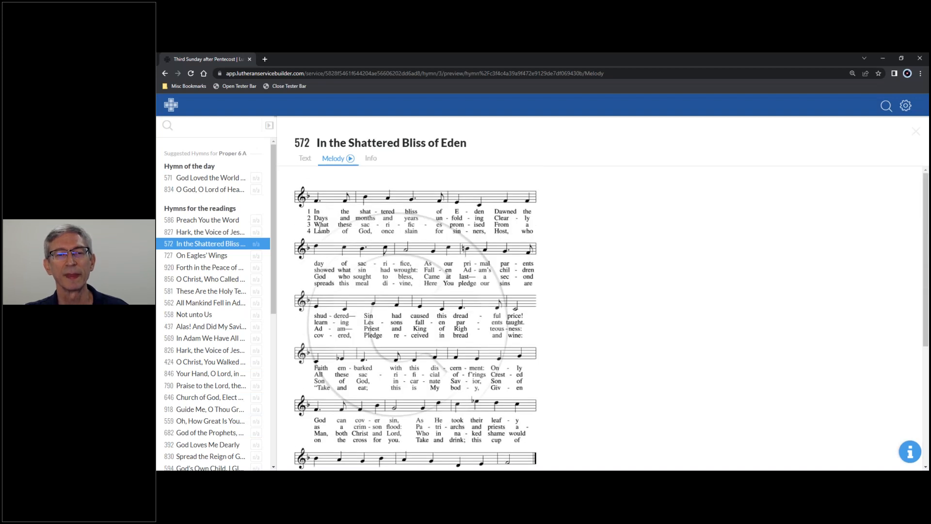
{"action": "left_click", "coordinate": [351, 161]}
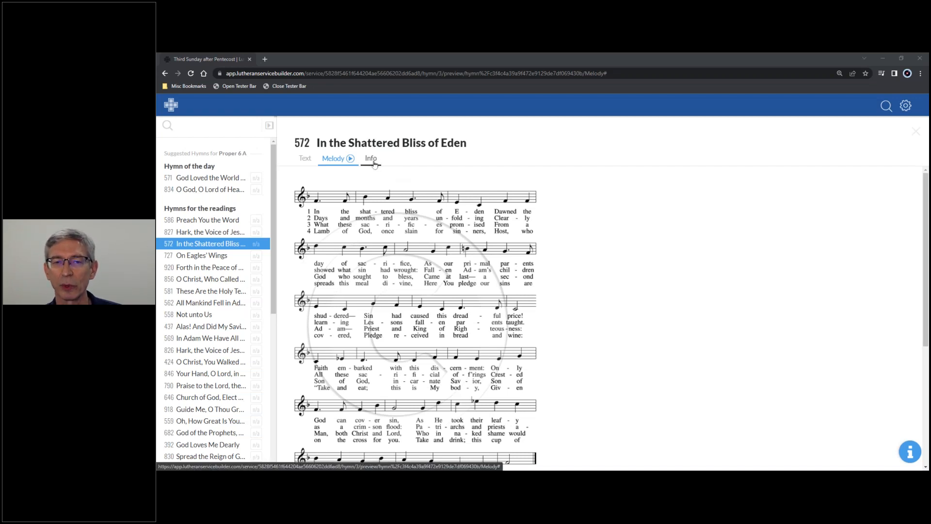
Examine the hymn's author, copyright, tune and scripture information, and try its melody playback controls.
{"action": "left_click", "coordinate": [373, 161]}
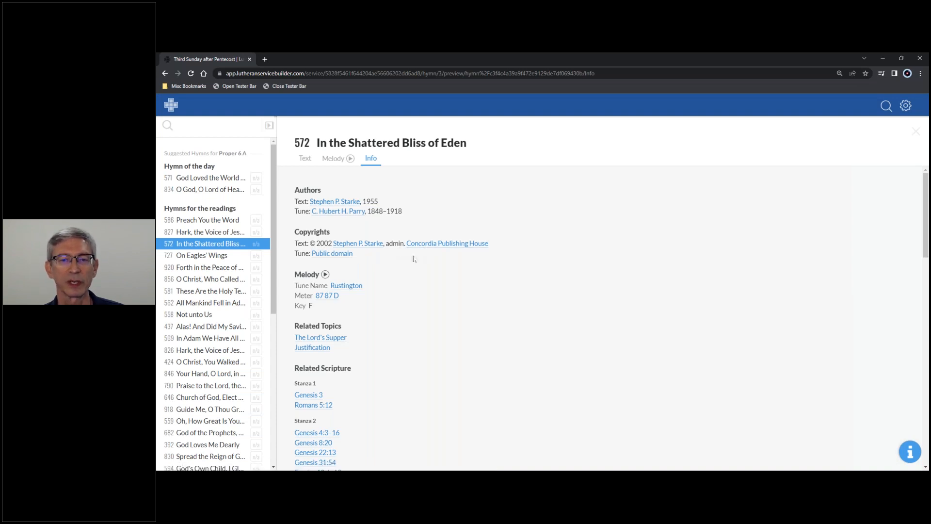
{"action": "left_click", "coordinate": [325, 275]}
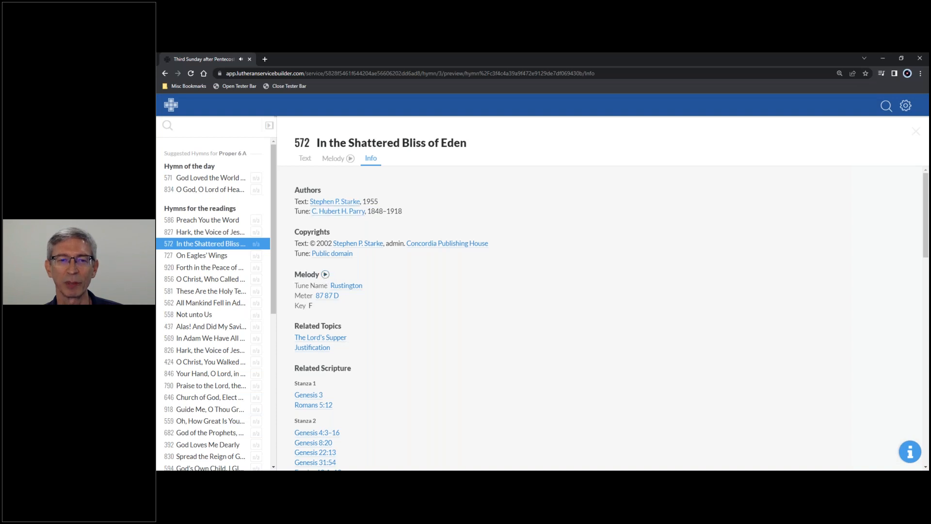
{"action": "left_click", "coordinate": [350, 160]}
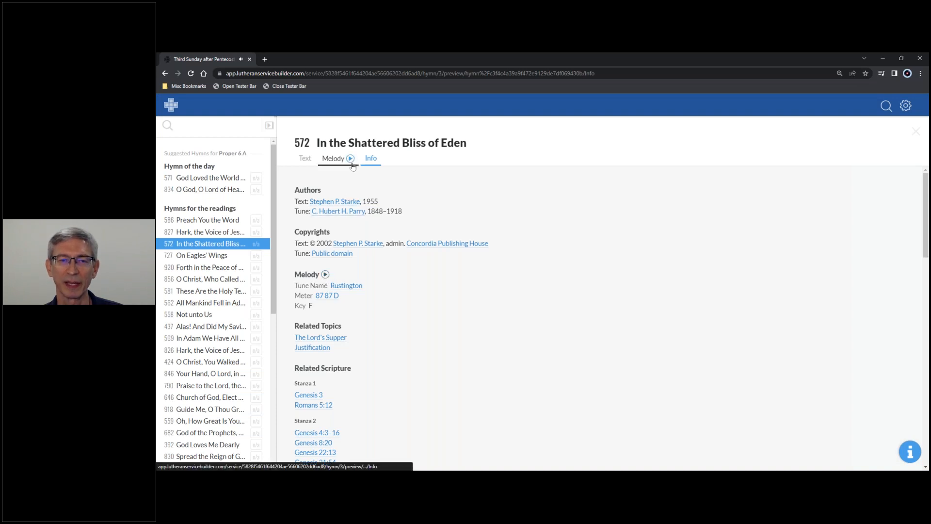
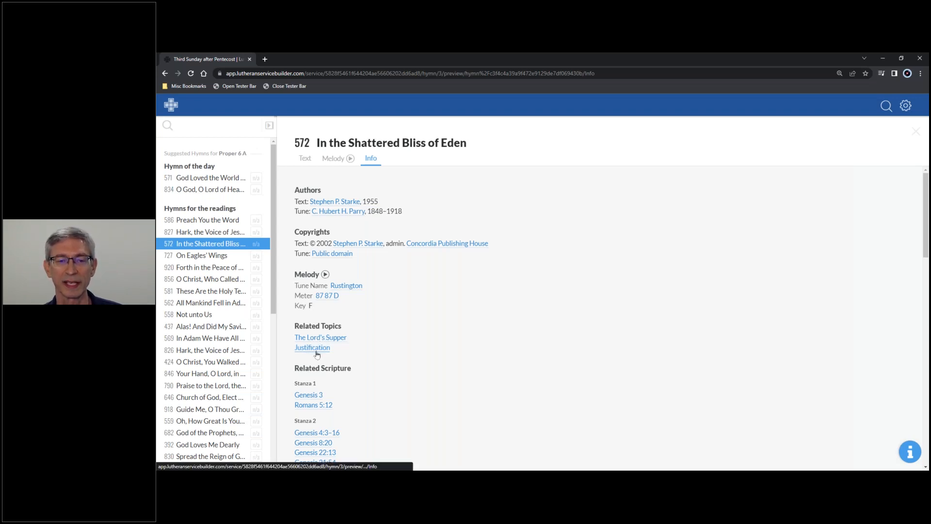
Examine the related scripture for each stanza and the suggested Sundays of In the Shattered Bliss of Eden, and close the hymn preview.
{"action": "scroll", "coordinate": [358, 356], "scroll_direction": "down", "scroll_amount": 3}
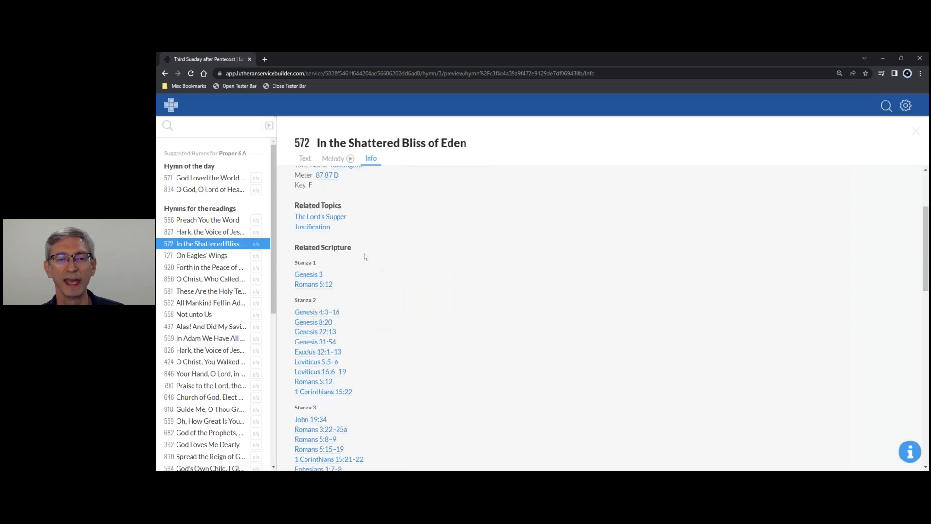
{"action": "scroll", "coordinate": [345, 251], "scroll_direction": "down", "scroll_amount": 1}
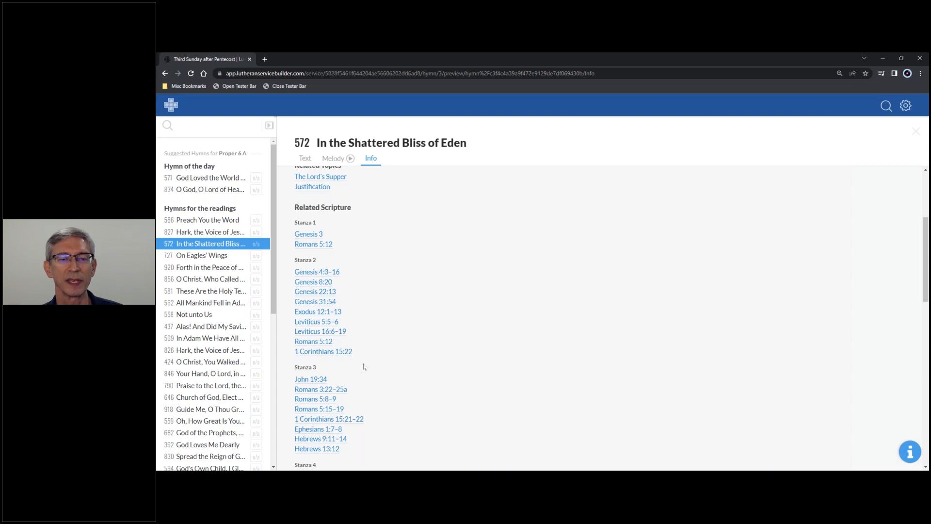
{"action": "scroll", "coordinate": [430, 350], "scroll_direction": "down", "scroll_amount": 5}
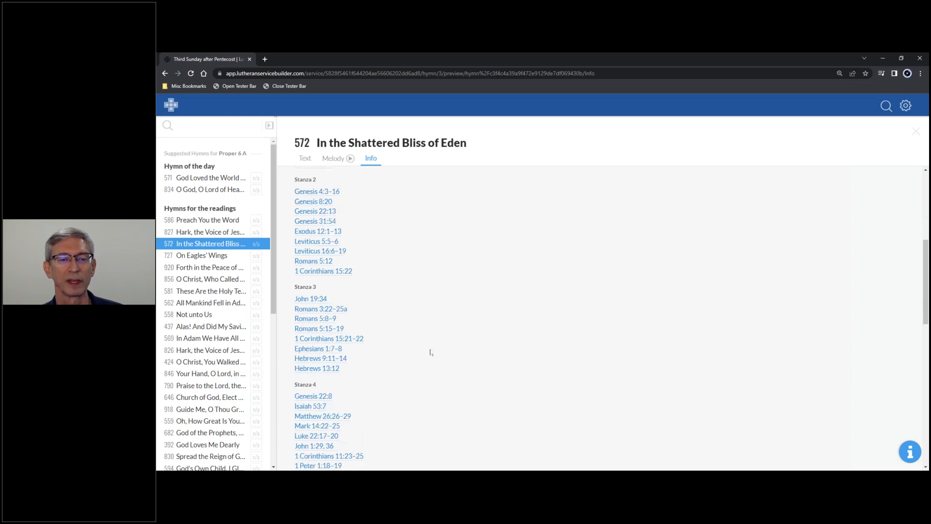
{"action": "scroll", "coordinate": [428, 355], "scroll_direction": "down", "scroll_amount": 5}
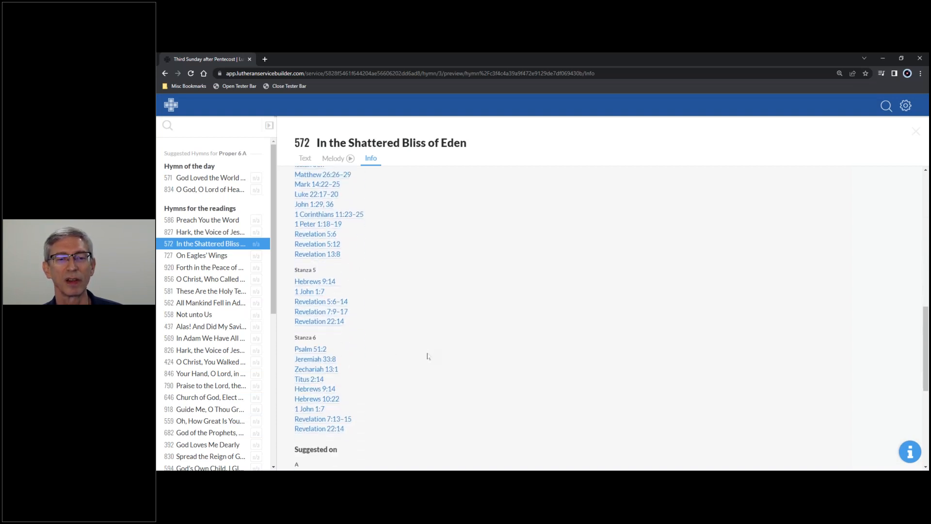
{"action": "scroll", "coordinate": [425, 359], "scroll_direction": "down", "scroll_amount": 2}
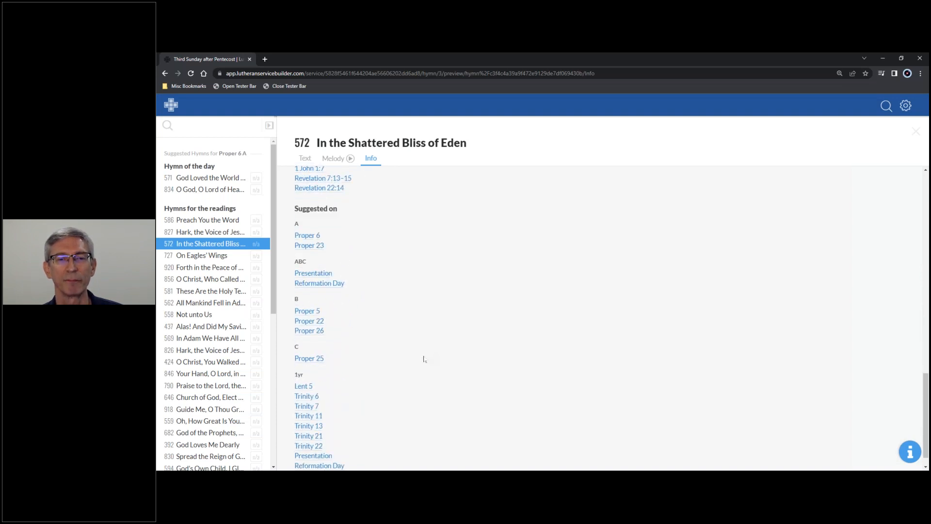
{"action": "scroll", "coordinate": [423, 357], "scroll_direction": "down", "scroll_amount": 1}
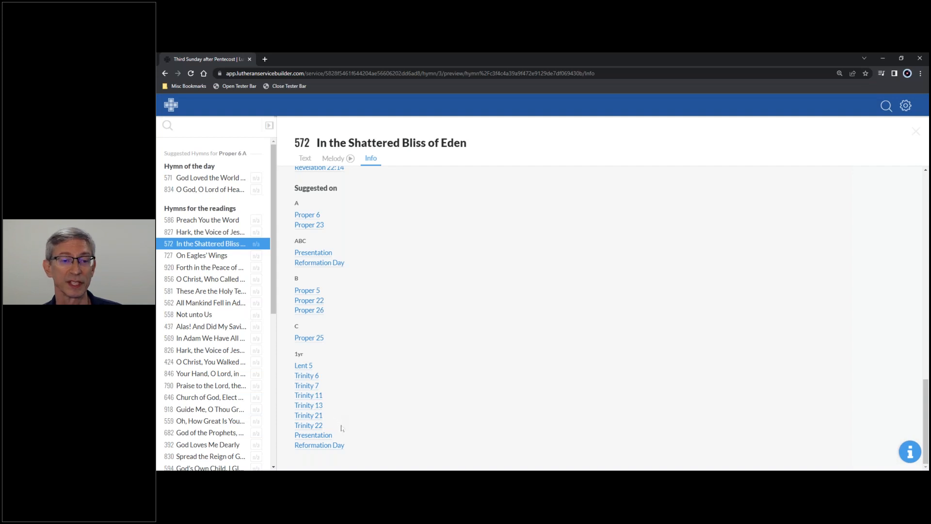
{"action": "scroll", "coordinate": [410, 379], "scroll_direction": "up", "scroll_amount": 10}
{"action": "scroll", "coordinate": [413, 364], "scroll_direction": "up", "scroll_amount": 1}
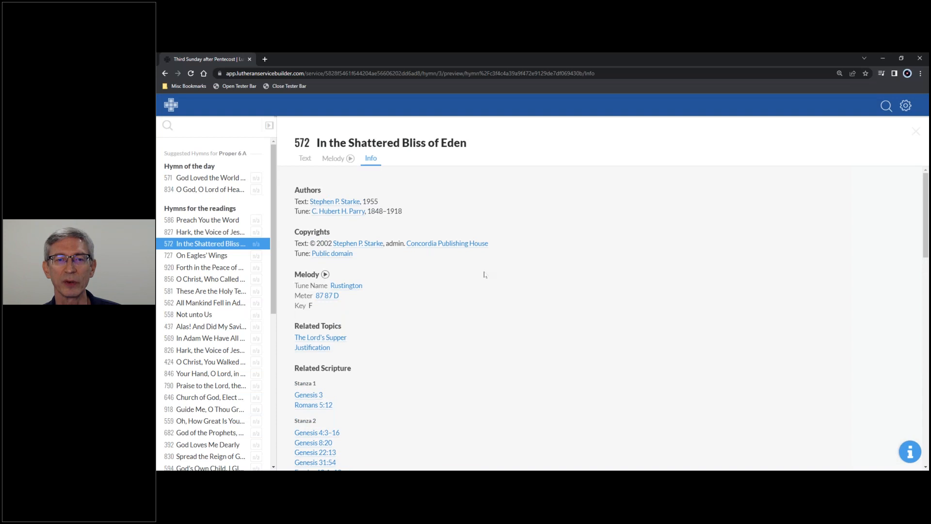
{"action": "left_click", "coordinate": [269, 127]}
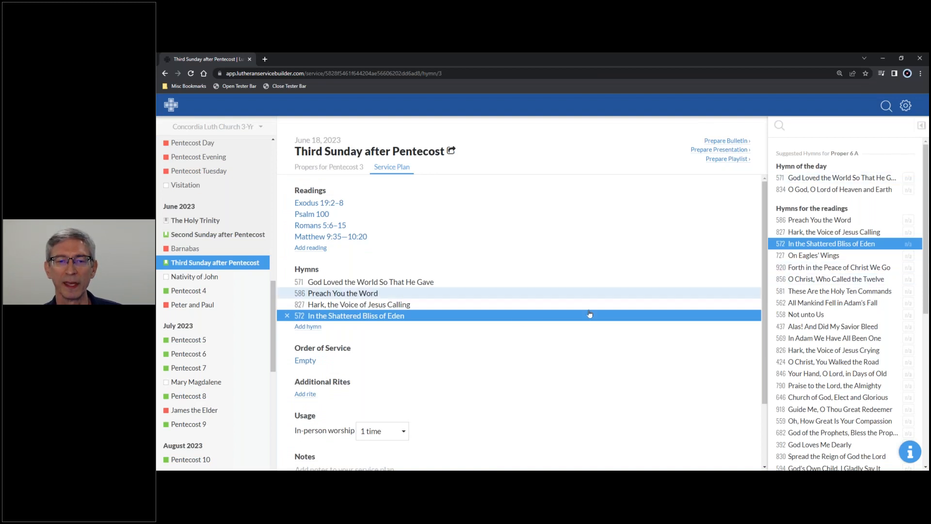
Set the plan's empty order of service to Divine Service, Setting Three.
{"action": "left_click", "coordinate": [313, 363]}
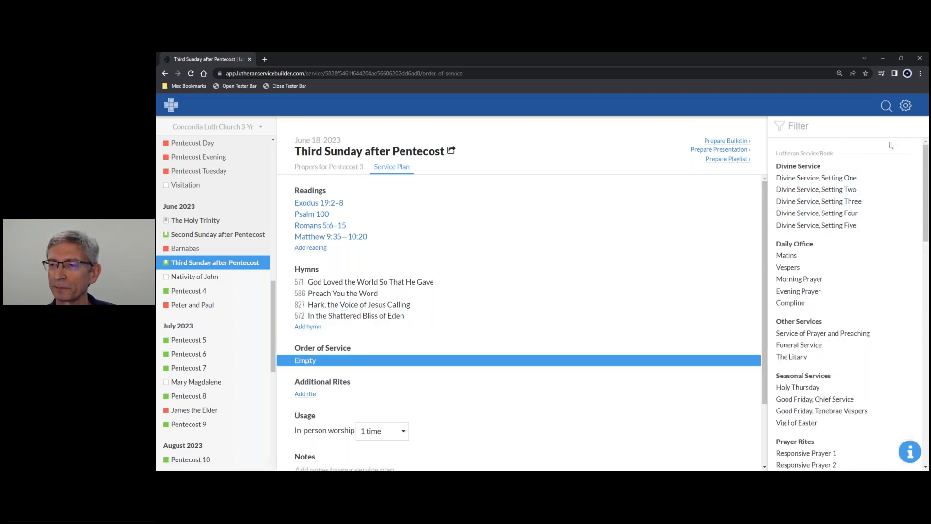
{"action": "left_click", "coordinate": [835, 202]}
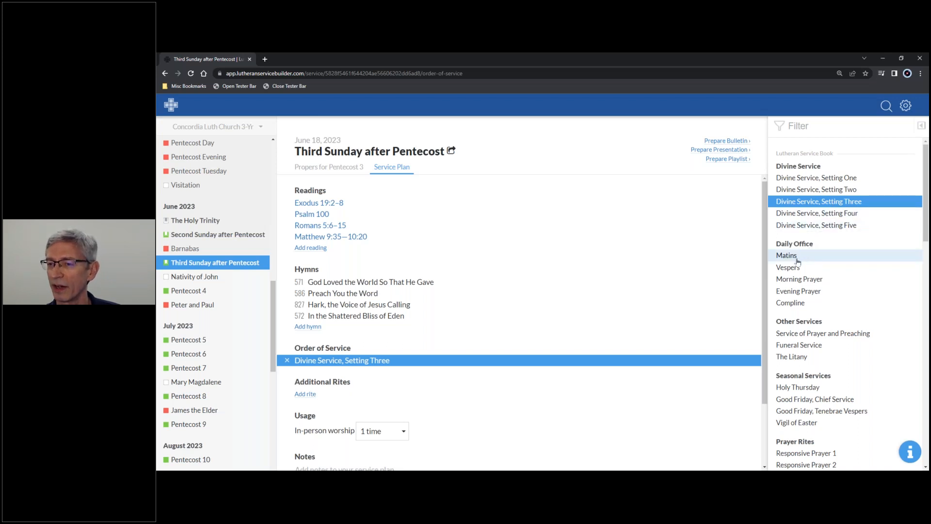
Look through the available orders of service, from the Daily Office to the Rites of Blessing and the church's own orders.
{"action": "scroll", "coordinate": [824, 291], "scroll_direction": "down", "scroll_amount": 2}
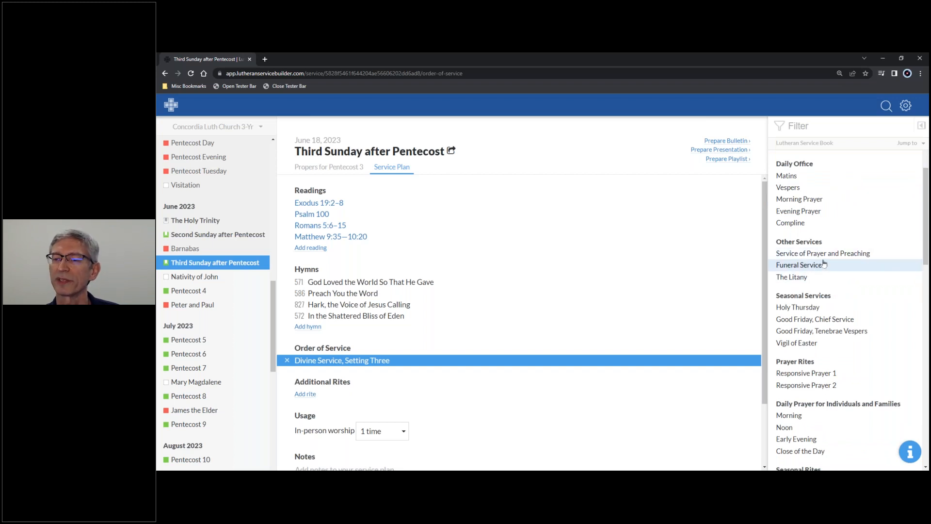
{"action": "scroll", "coordinate": [831, 334], "scroll_direction": "down", "scroll_amount": 2}
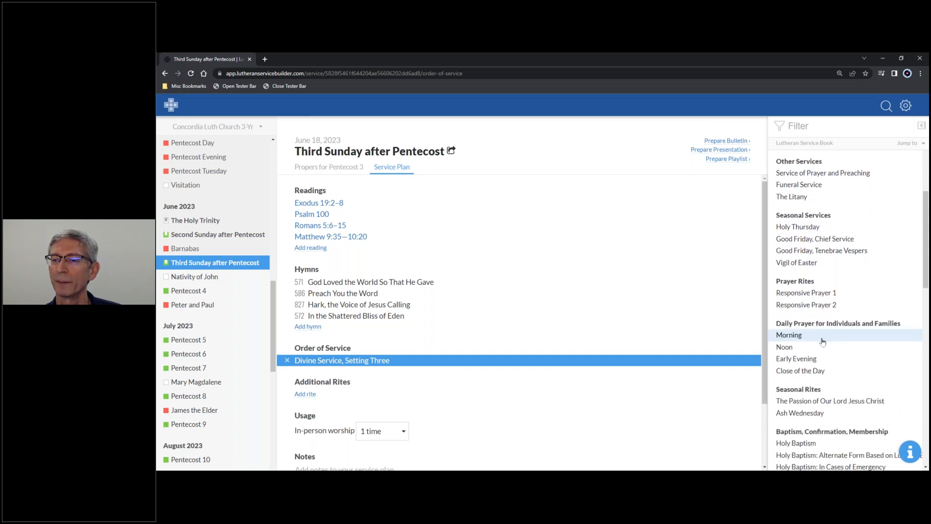
{"action": "scroll", "coordinate": [831, 336], "scroll_direction": "down", "scroll_amount": 2}
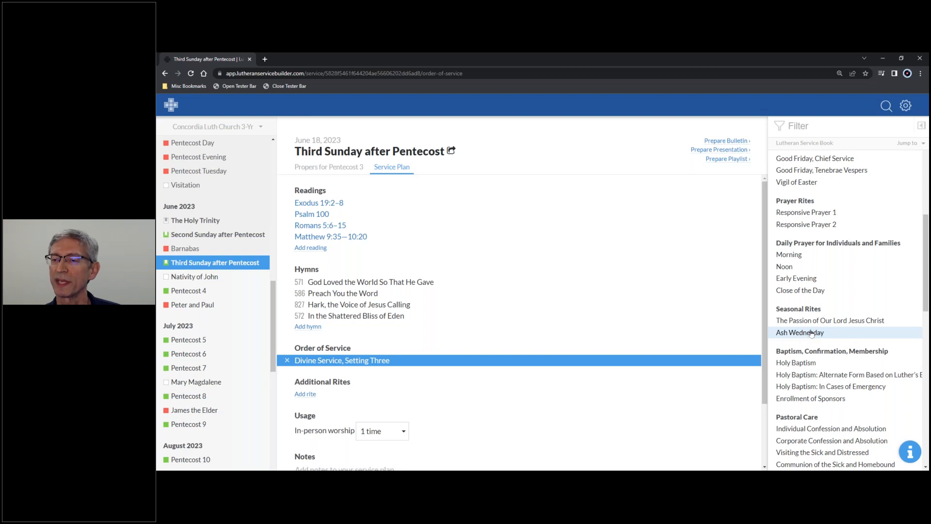
{"action": "scroll", "coordinate": [807, 378], "scroll_direction": "down", "scroll_amount": 4}
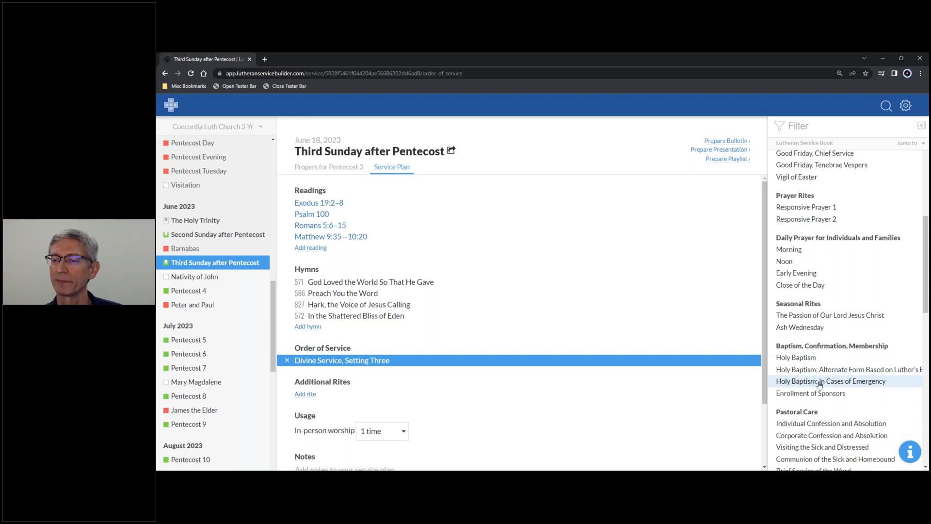
{"action": "scroll", "coordinate": [820, 384], "scroll_direction": "down", "scroll_amount": 4}
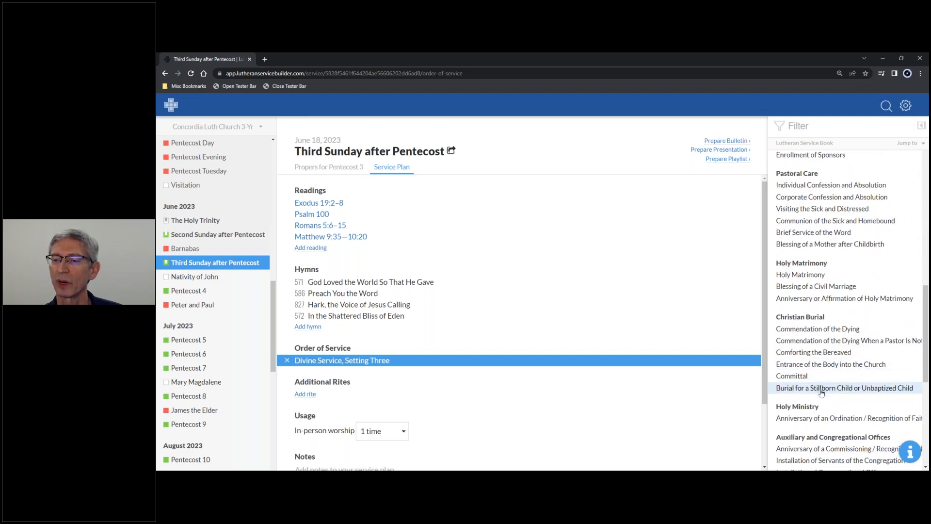
{"action": "scroll", "coordinate": [820, 395], "scroll_direction": "down", "scroll_amount": 4}
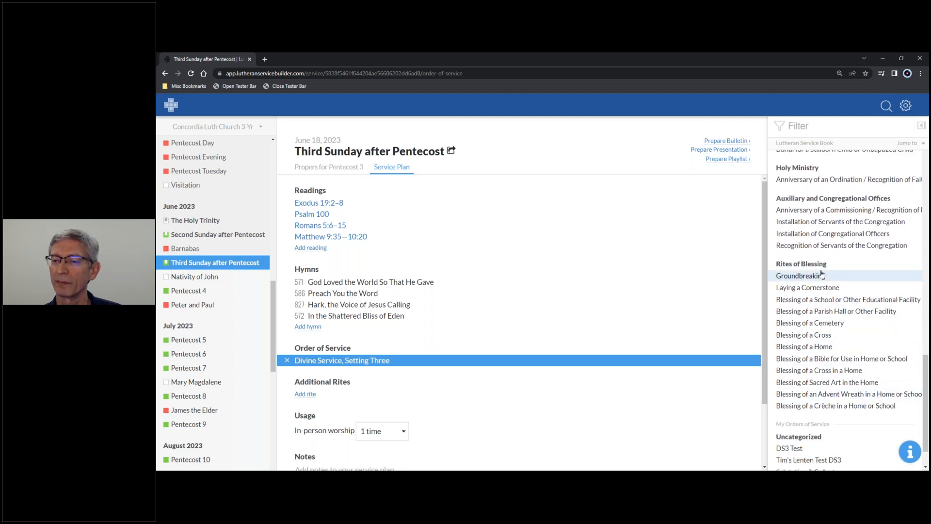
{"action": "scroll", "coordinate": [841, 302], "scroll_direction": "up", "scroll_amount": 6}
{"action": "scroll", "coordinate": [841, 302], "scroll_direction": "up", "scroll_amount": 8}
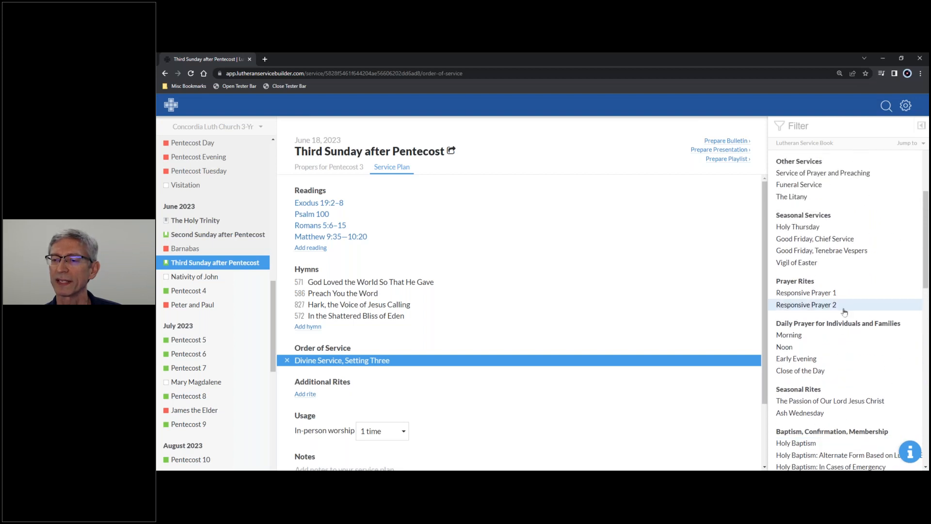
{"action": "scroll", "coordinate": [836, 354], "scroll_direction": "up", "scroll_amount": 3}
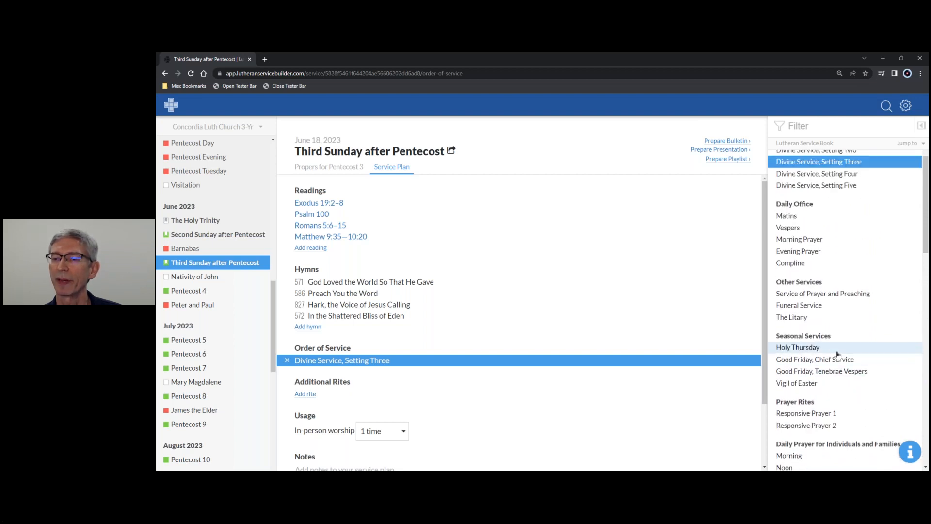
Switch the order of service to Funeral Service, read through its text in the preview, and return to the service plan.
{"action": "left_click", "coordinate": [803, 306]}
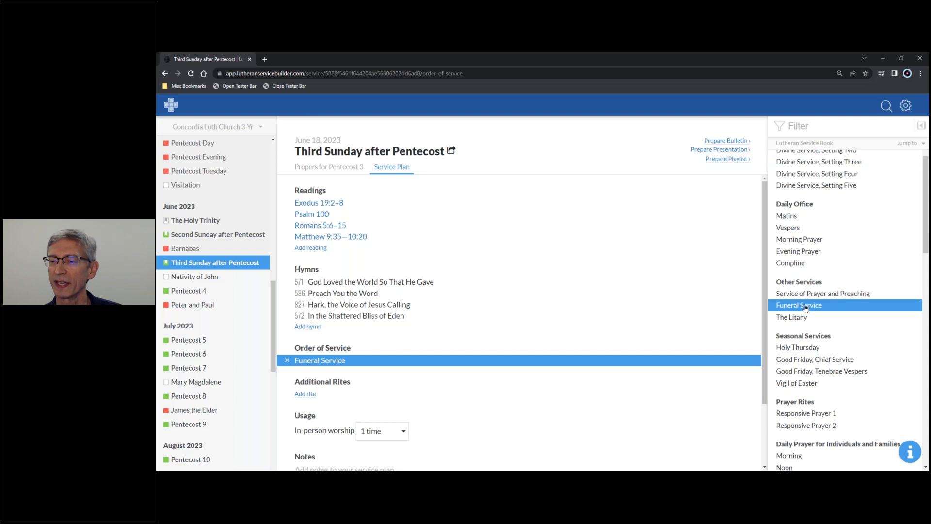
{"action": "left_click", "coordinate": [921, 126]}
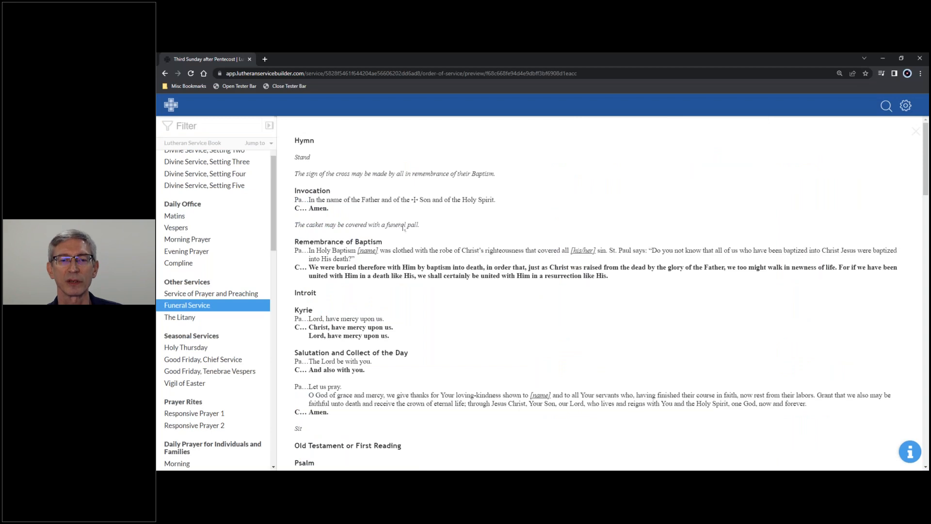
{"action": "scroll", "coordinate": [397, 228], "scroll_direction": "down", "scroll_amount": 6}
{"action": "scroll", "coordinate": [405, 237], "scroll_direction": "down", "scroll_amount": 5}
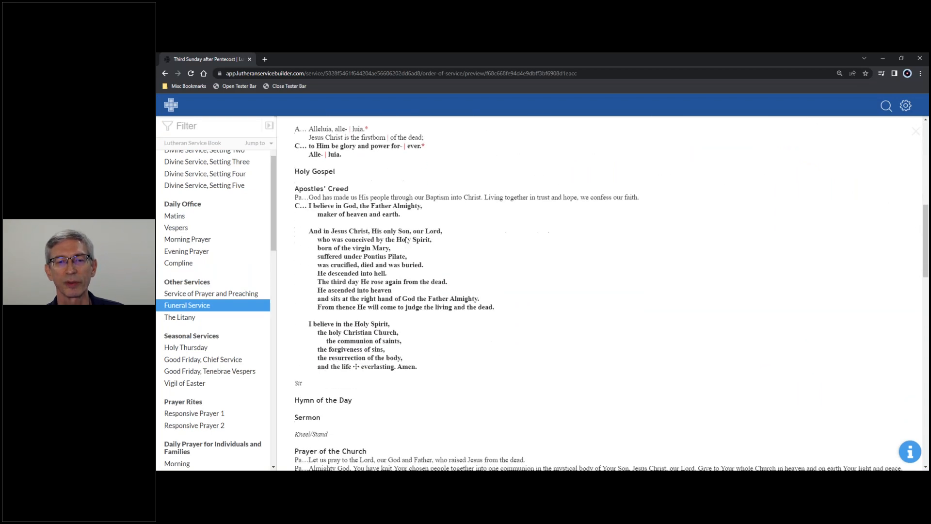
{"action": "scroll", "coordinate": [406, 241], "scroll_direction": "down", "scroll_amount": 4}
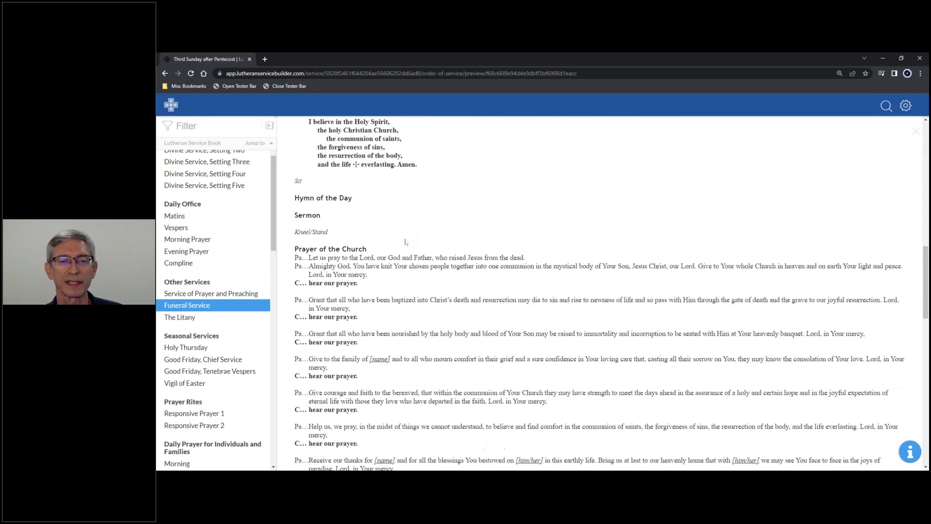
{"action": "scroll", "coordinate": [407, 243], "scroll_direction": "up", "scroll_amount": 4}
{"action": "scroll", "coordinate": [406, 243], "scroll_direction": "up", "scroll_amount": 10}
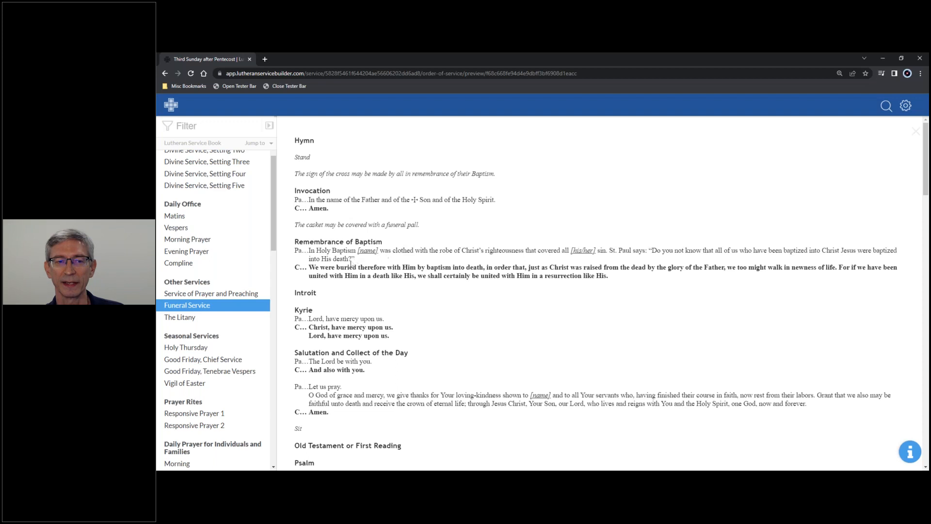
{"action": "left_click", "coordinate": [269, 126]}
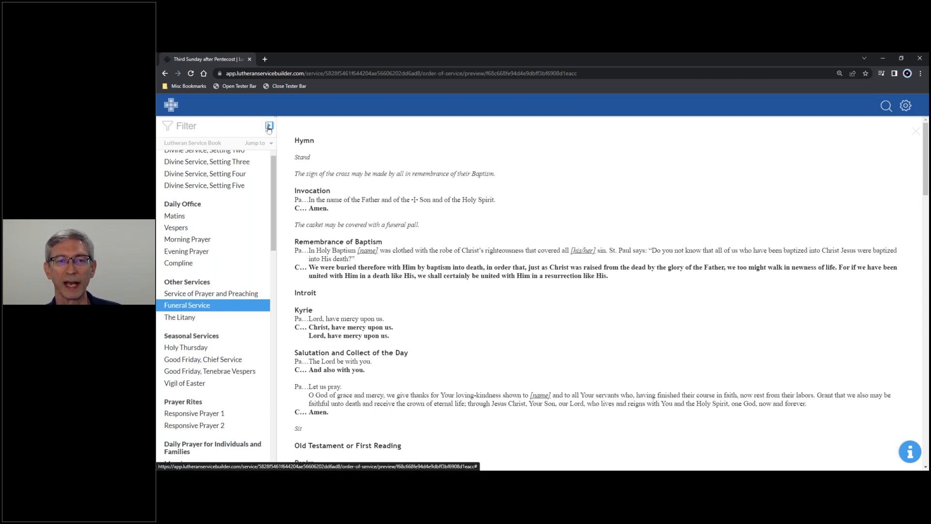
Replace Funeral Service with Divine Service, Setting Three as the order of service.
{"action": "scroll", "coordinate": [853, 223], "scroll_direction": "up", "scroll_amount": 2}
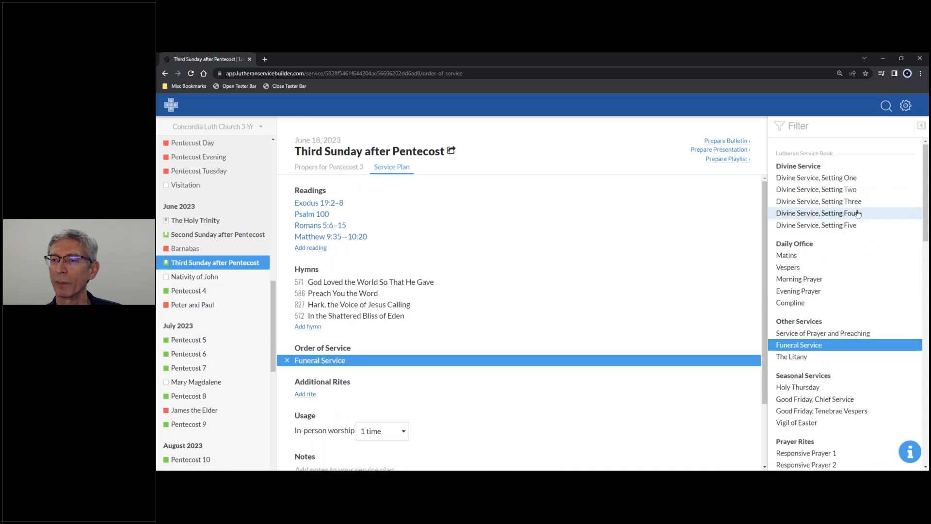
{"action": "left_click", "coordinate": [857, 203]}
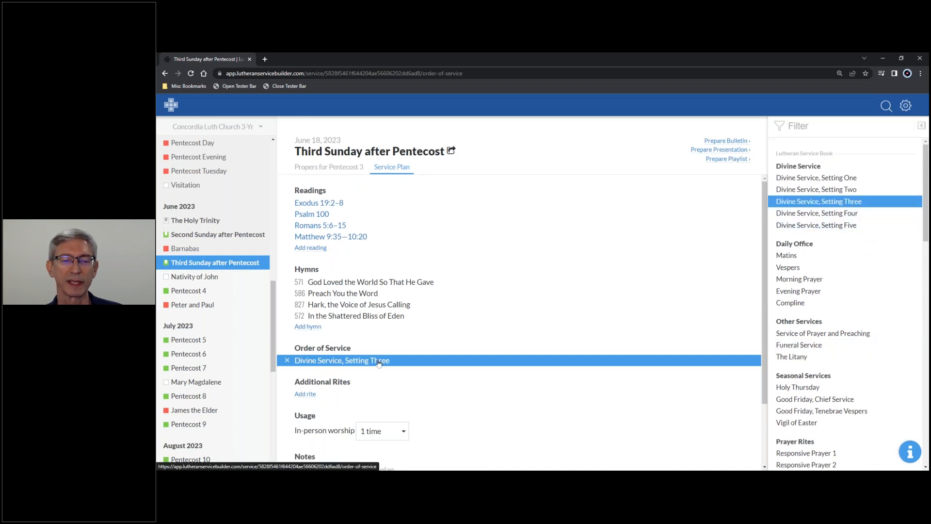
Add Holy Baptism to the service plan as an additional rite, after looking through the available rites.
{"action": "left_click", "coordinate": [306, 394]}
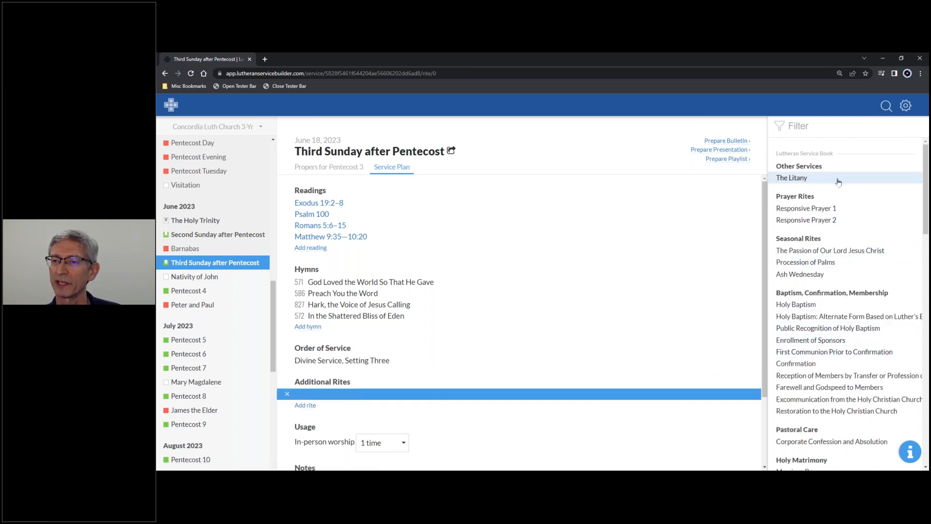
{"action": "scroll", "coordinate": [846, 190], "scroll_direction": "down", "scroll_amount": 1}
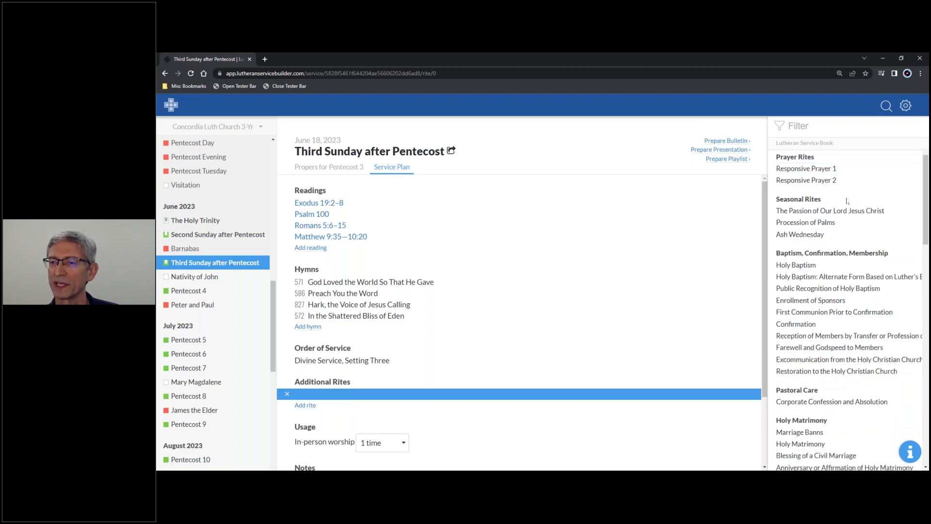
{"action": "scroll", "coordinate": [846, 198], "scroll_direction": "up", "scroll_amount": 1}
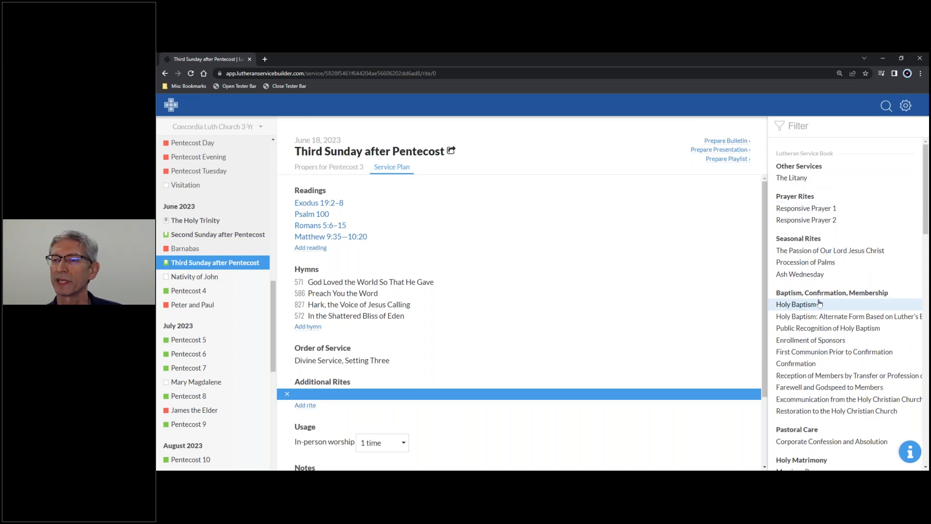
{"action": "scroll", "coordinate": [821, 304], "scroll_direction": "down", "scroll_amount": 3}
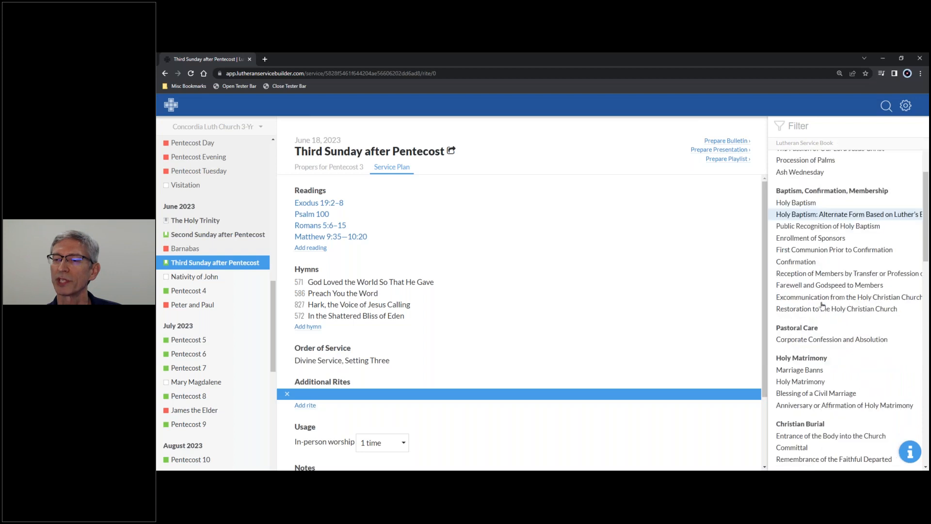
{"action": "scroll", "coordinate": [829, 309], "scroll_direction": "down", "scroll_amount": 1}
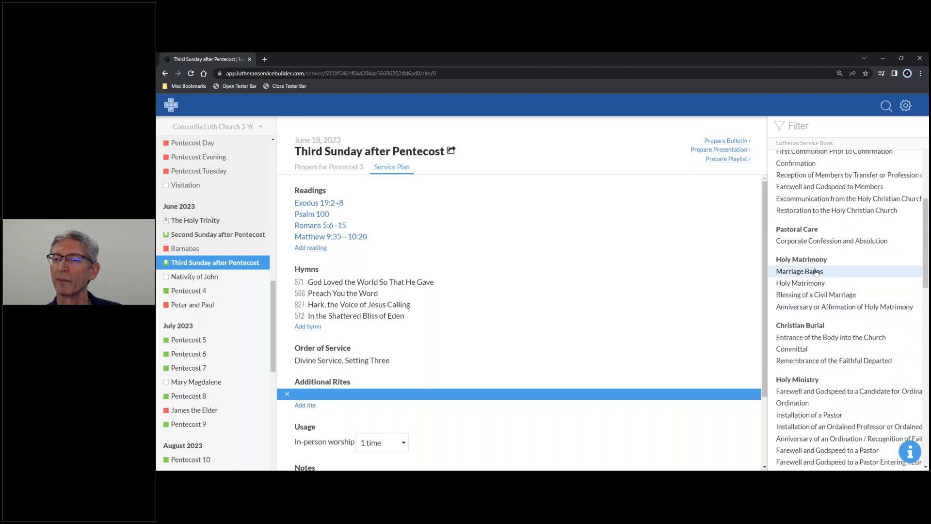
{"action": "scroll", "coordinate": [829, 287], "scroll_direction": "down", "scroll_amount": 1}
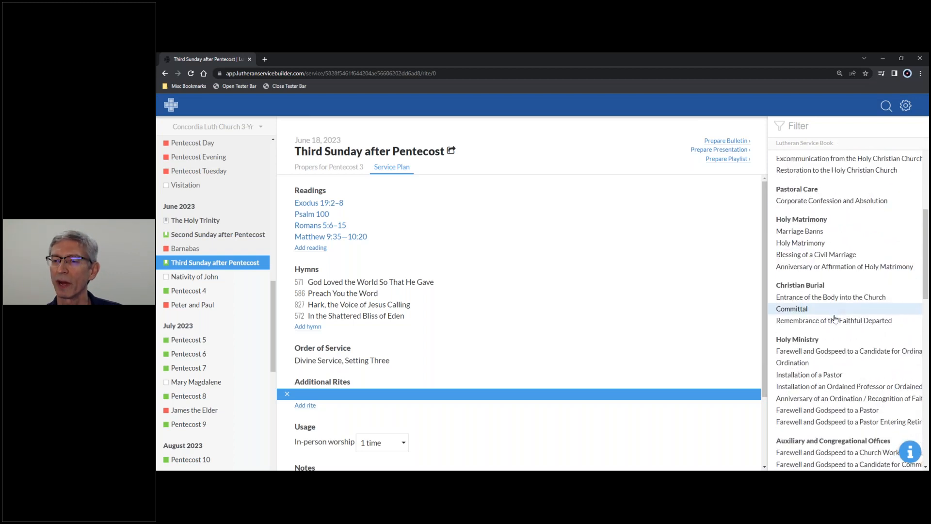
{"action": "scroll", "coordinate": [833, 312], "scroll_direction": "down", "scroll_amount": 2}
{"action": "scroll", "coordinate": [834, 320], "scroll_direction": "up", "scroll_amount": 5}
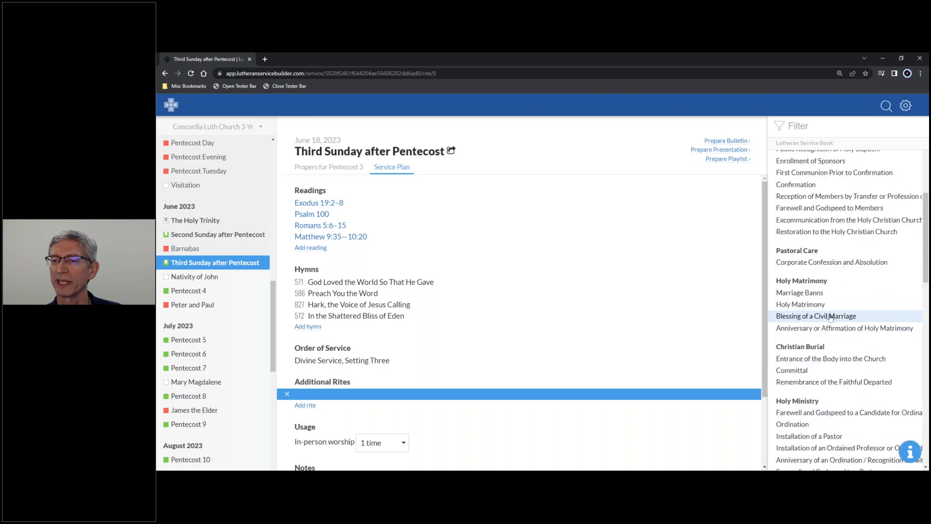
{"action": "scroll", "coordinate": [836, 324], "scroll_direction": "up", "scroll_amount": 2}
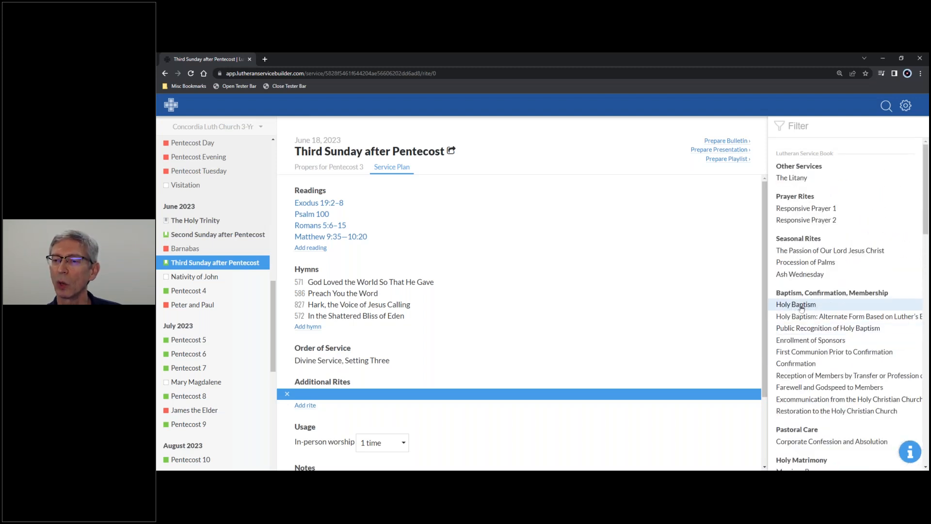
{"action": "left_click", "coordinate": [801, 305]}
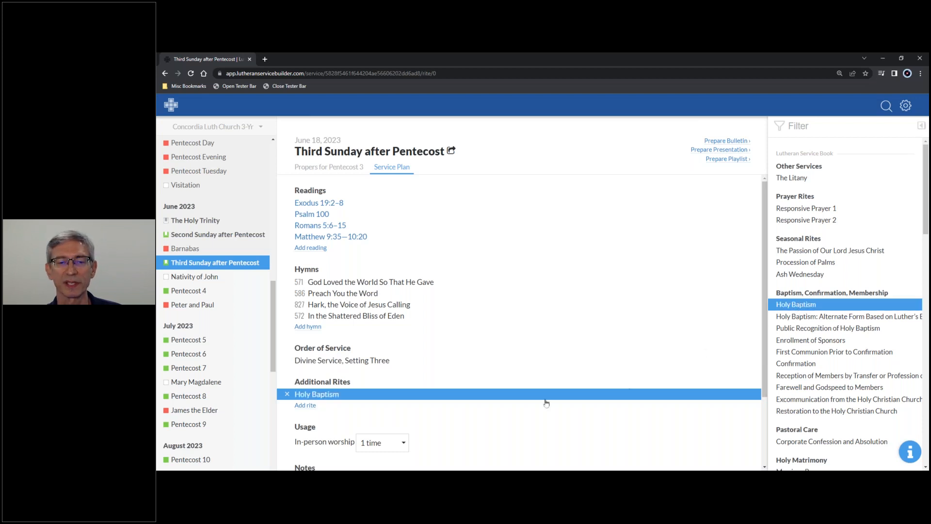
Set the service's in-person worship usage to 2 times.
{"action": "left_click", "coordinate": [500, 415]}
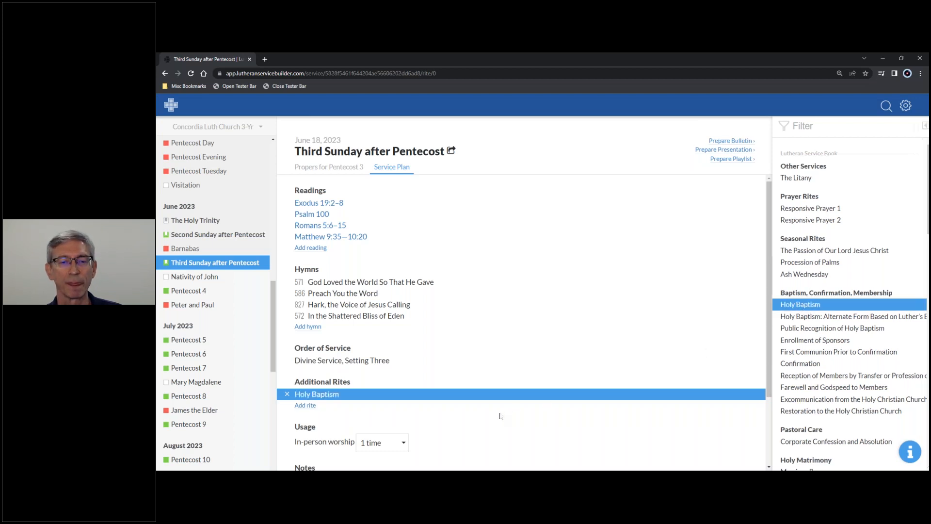
{"action": "scroll", "coordinate": [509, 395], "scroll_direction": "down", "scroll_amount": 2}
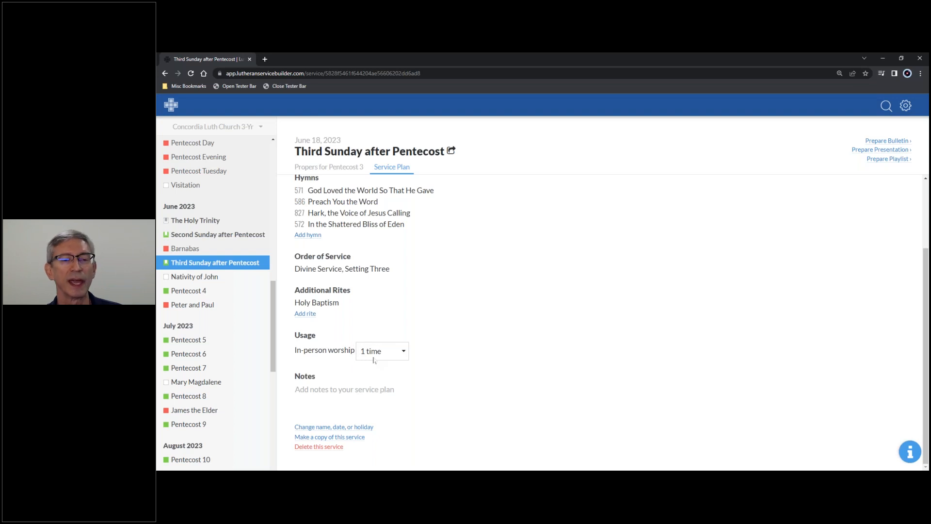
{"action": "left_click", "coordinate": [403, 353]}
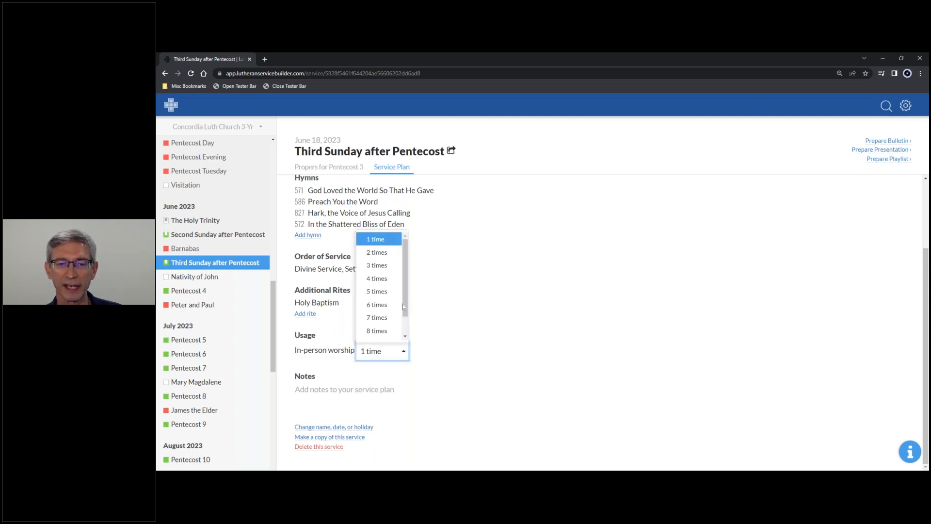
{"action": "left_click", "coordinate": [390, 253]}
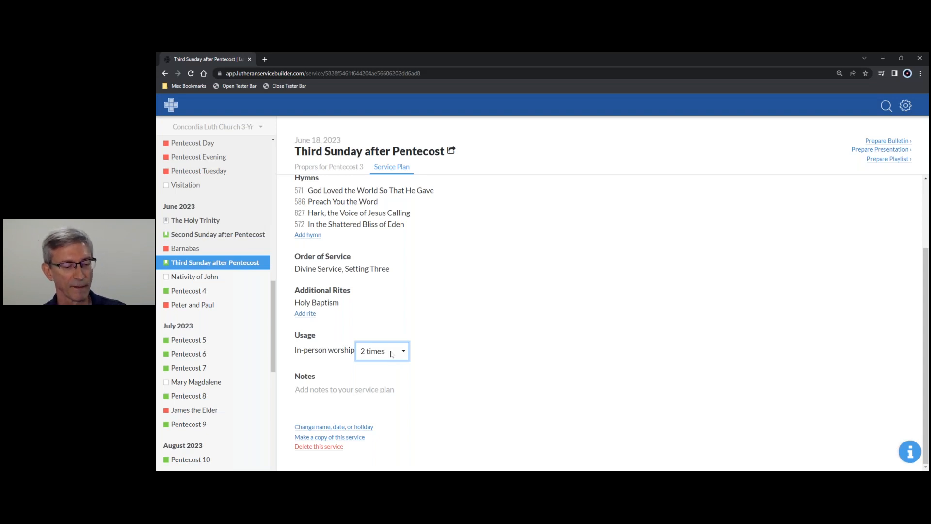
Add two lines of notes to the service plan: "Sermon topic - Forgiveness" and "Special Music - Handbells".
{"action": "left_click", "coordinate": [384, 389]}
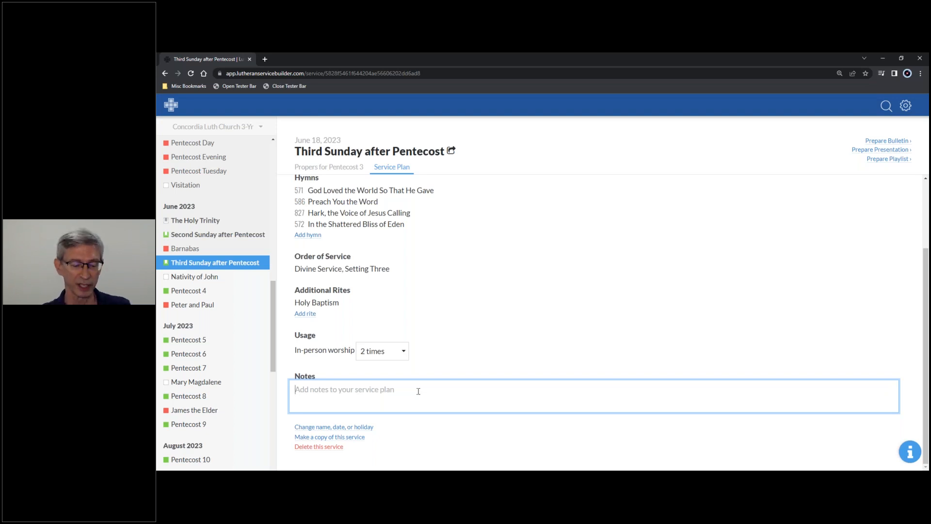
{"action": "type", "text": "Sermon t"}
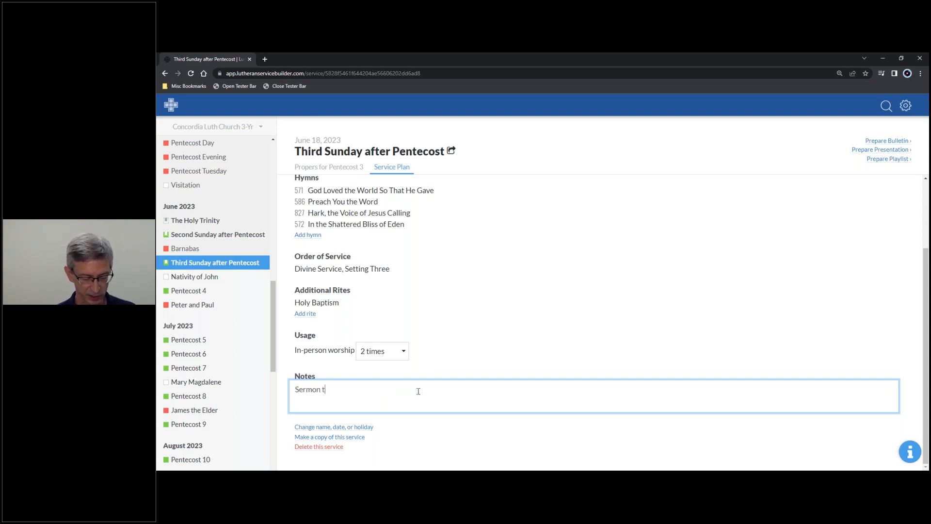
{"action": "type", "text": "opic"}
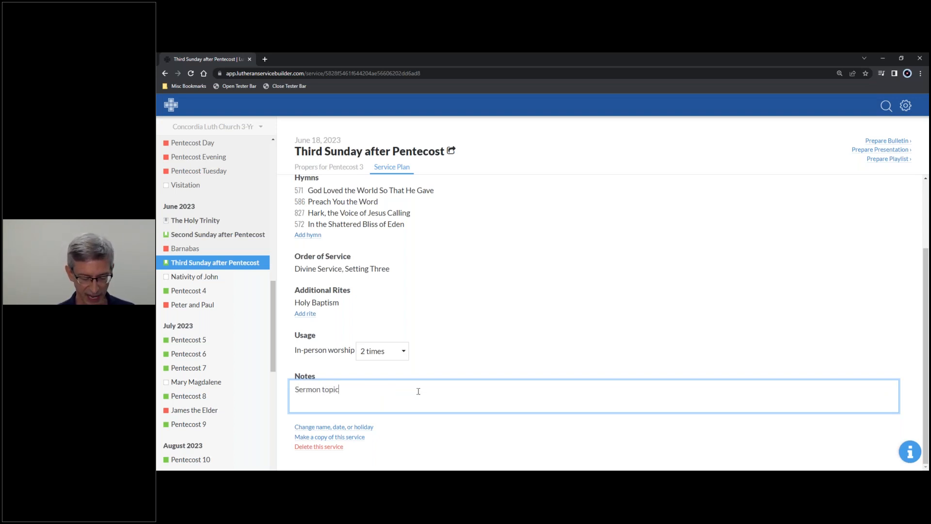
{"action": "type", "text": " - For"}
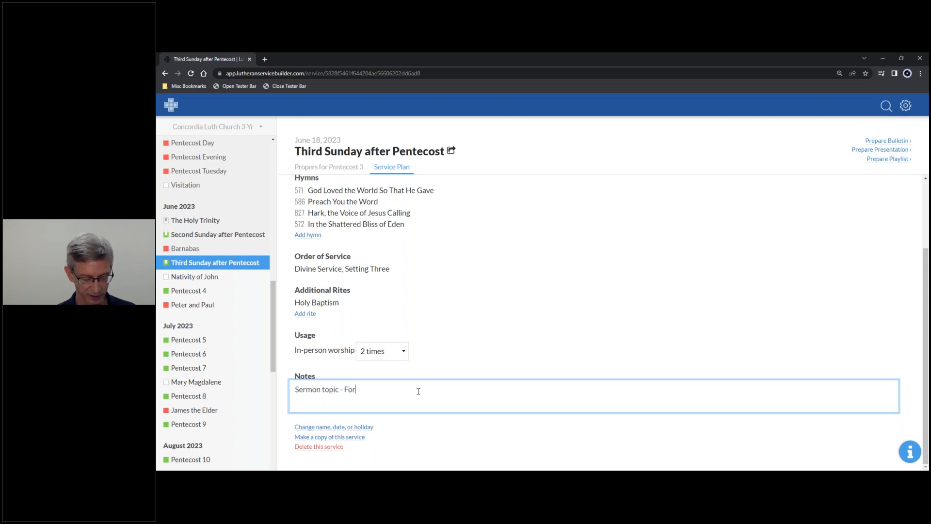
{"action": "type", "text": "giveness"}
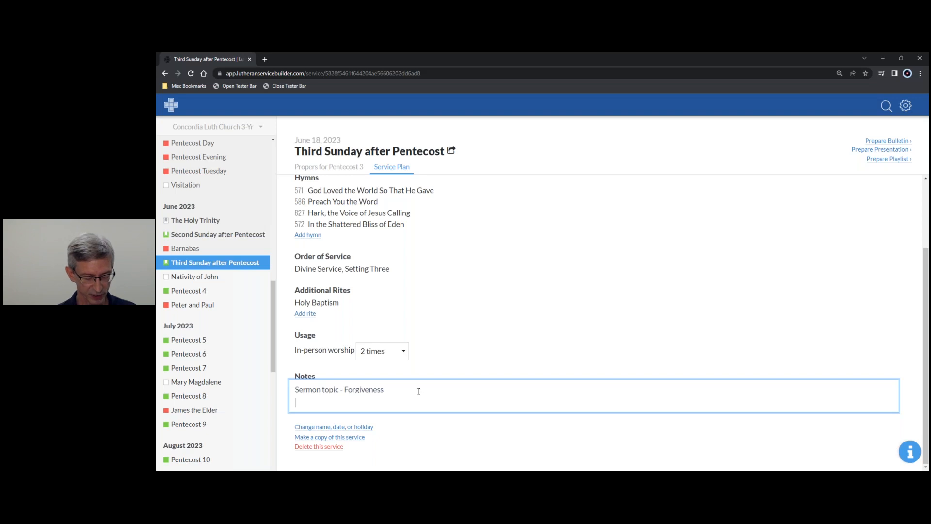
{"action": "type", "text": "Special Music - Handbells"}
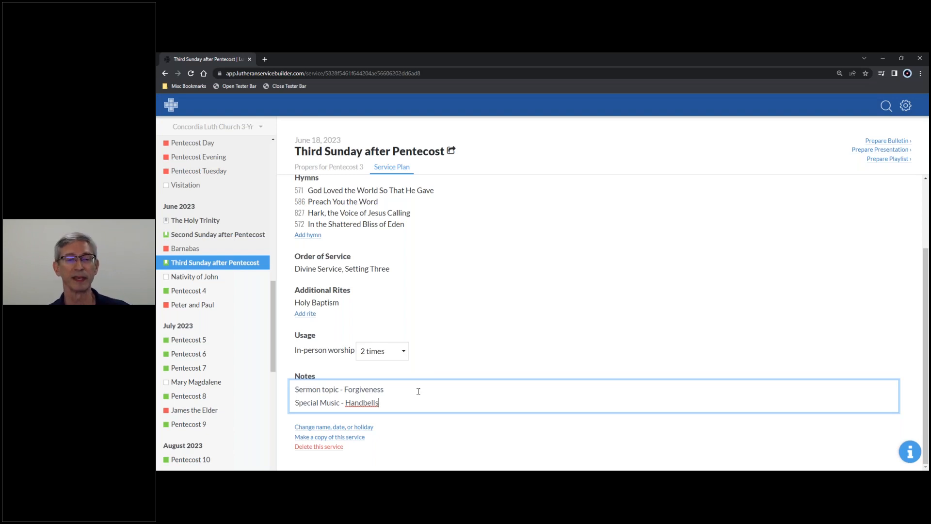
Extend the service plan notes with several blank lines and remove those lines again.
{"action": "key", "text": "Return"}
{"action": "key", "text": "Return"}
{"action": "key", "text": "Return"}
{"action": "key", "text": "Return"}
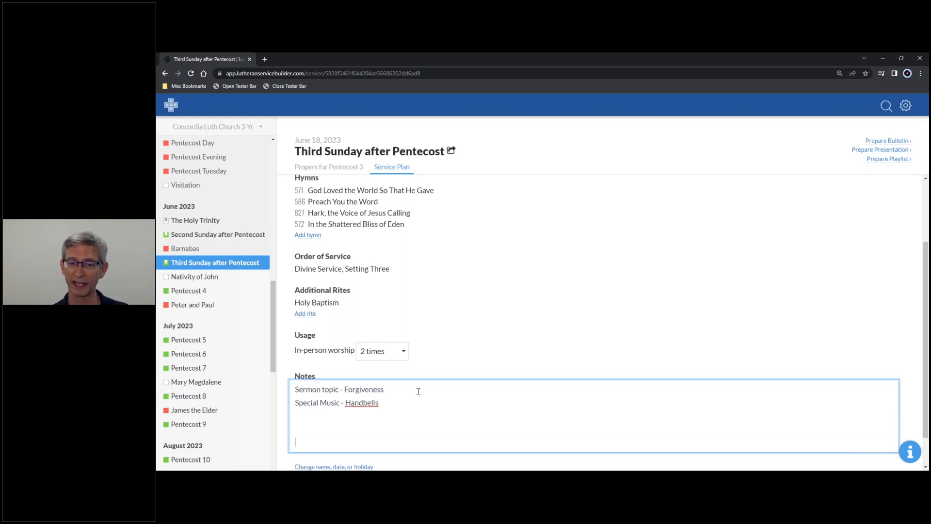
{"action": "key", "text": "Return"}
{"action": "key", "text": "Return"}
{"action": "key", "text": "Return"}
{"action": "key", "text": "Return"}
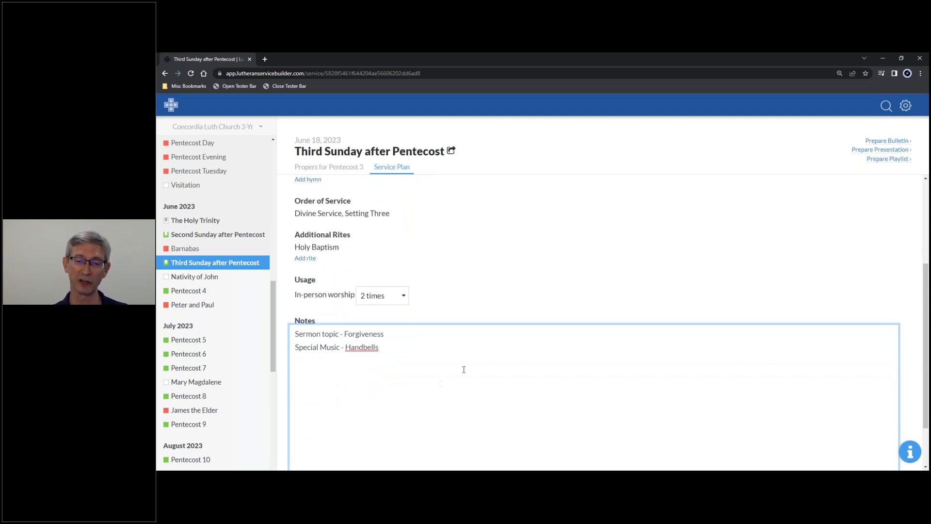
{"action": "scroll", "coordinate": [484, 366], "scroll_direction": "down", "scroll_amount": 1}
{"action": "scroll", "coordinate": [483, 366], "scroll_direction": "down", "scroll_amount": 1}
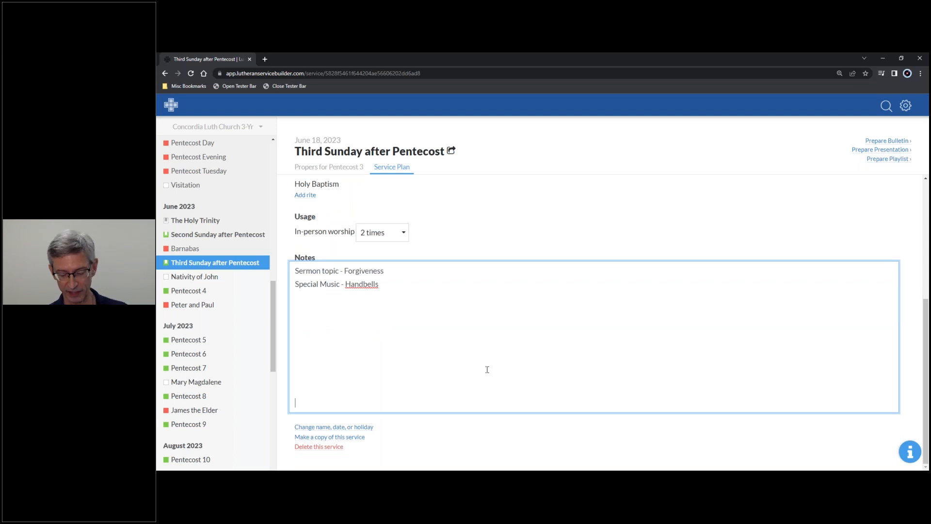
{"action": "key", "text": "BackSpace"}
{"action": "key", "text": "BackSpace"}
{"action": "key", "text": "BackSpace"}
{"action": "key", "text": "BackSpace"}
{"action": "key", "text": "BackSpace"}
{"action": "key", "text": "BackSpace"}
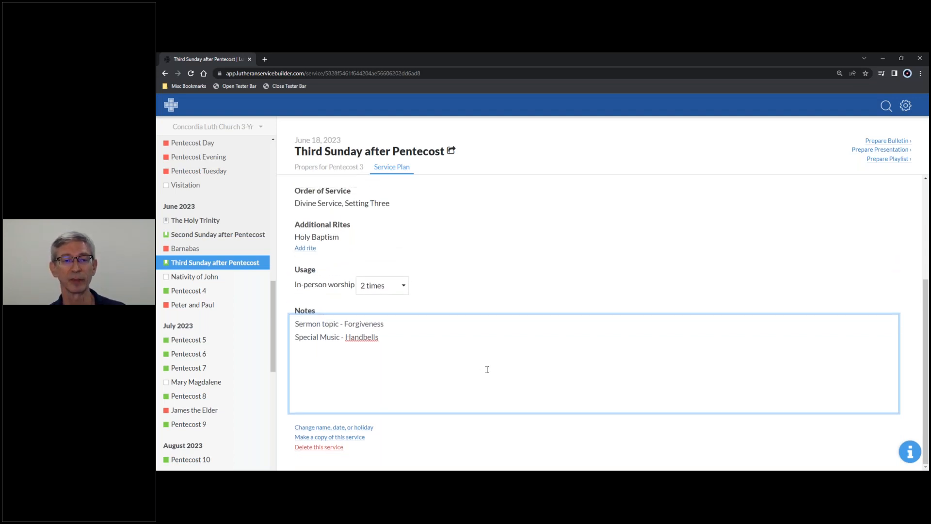
{"action": "key", "text": "BackSpace"}
{"action": "key", "text": "BackSpace"}
{"action": "key", "text": "BackSpace"}
{"action": "key", "text": "BackSpace"}
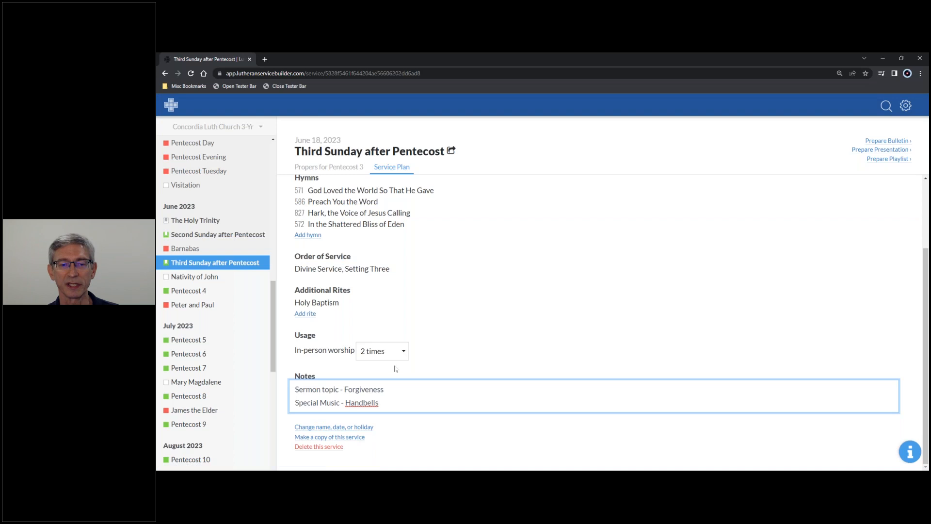
Open the service's name, date and holiday settings and look through the calendar and the available holidays and occasions.
{"action": "left_click", "coordinate": [362, 427]}
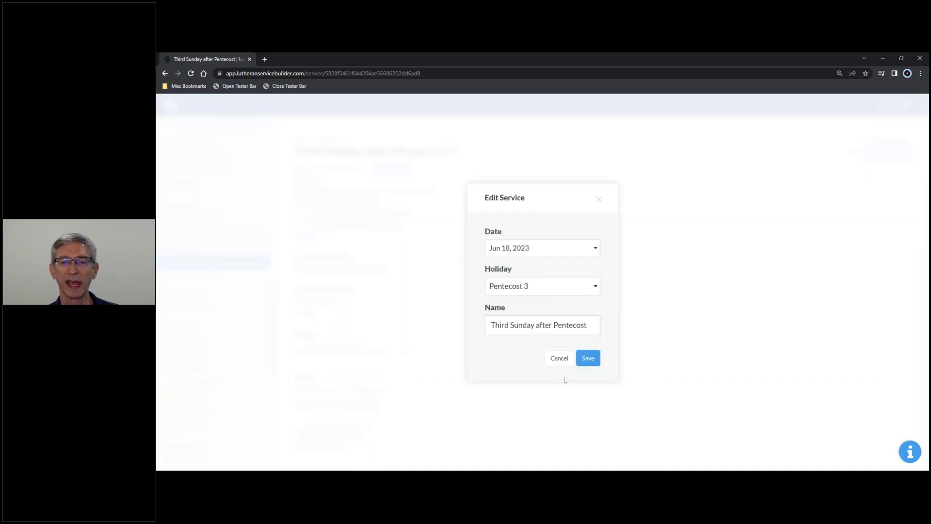
{"action": "left_click", "coordinate": [563, 251]}
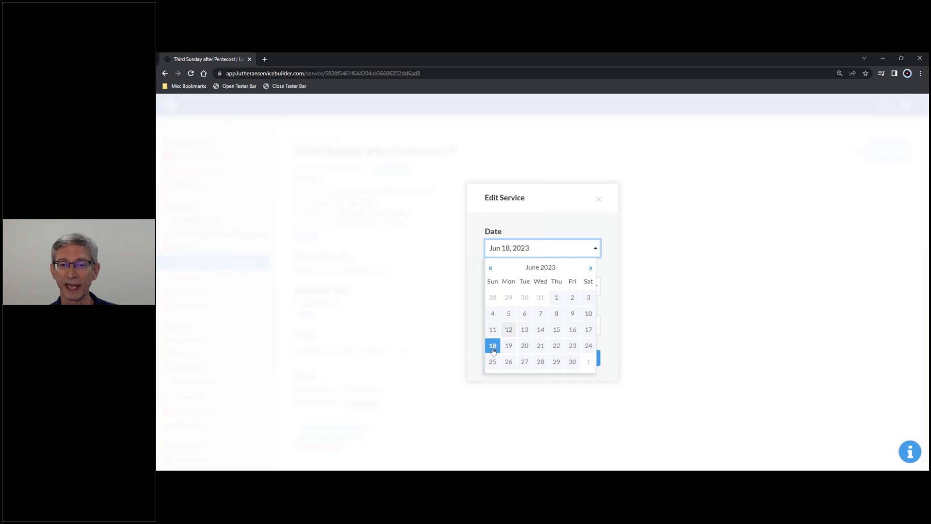
{"action": "left_click", "coordinate": [545, 230]}
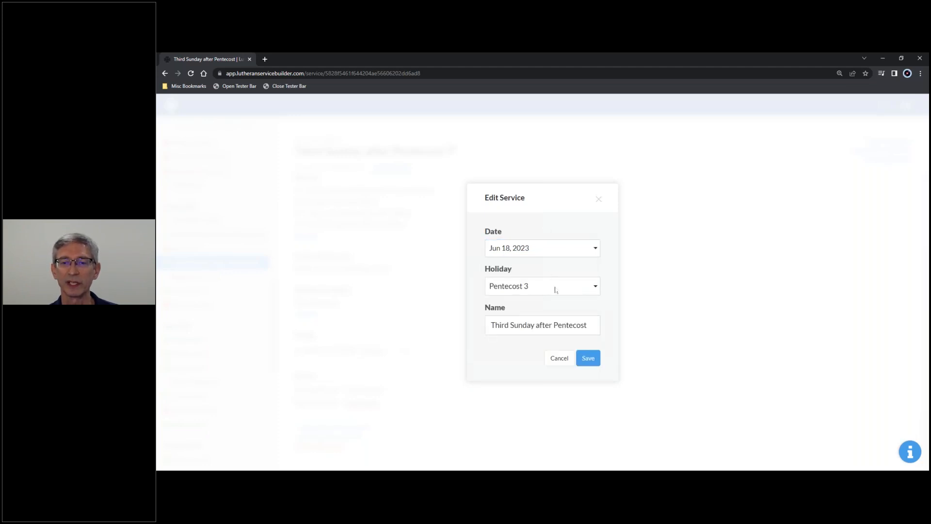
{"action": "left_click", "coordinate": [556, 289]}
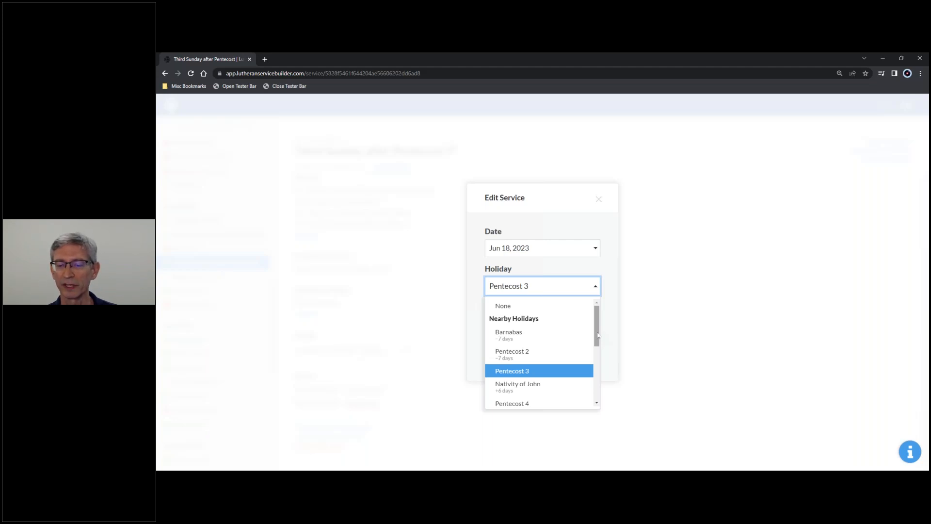
{"action": "left_click_drag", "start_coordinate": [597, 334], "coordinate": [600, 340]}
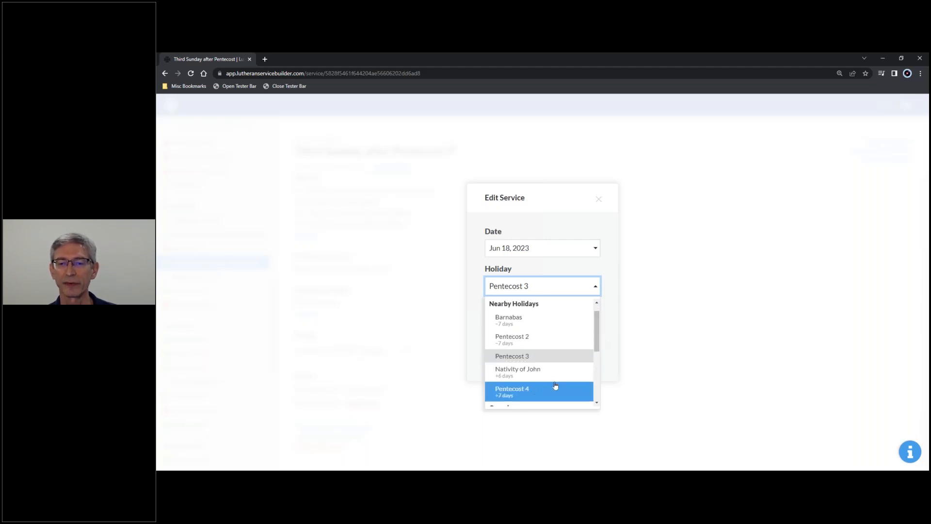
{"action": "left_click_drag", "start_coordinate": [598, 335], "coordinate": [601, 374]}
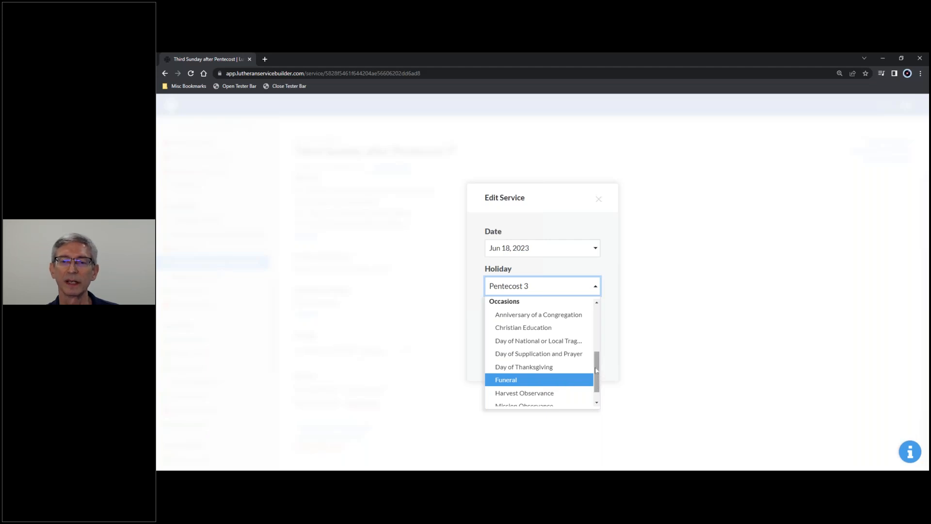
{"action": "left_click_drag", "start_coordinate": [598, 372], "coordinate": [598, 389]}
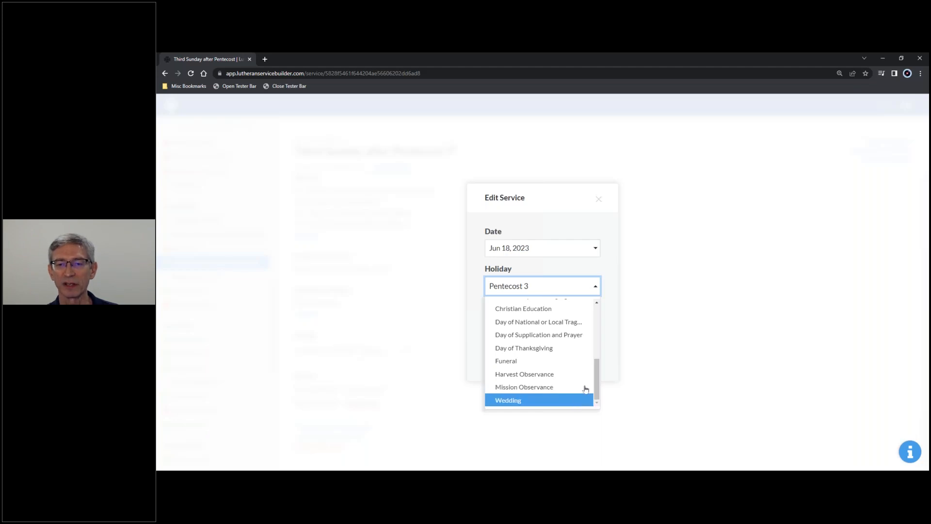
{"action": "left_click", "coordinate": [572, 267]}
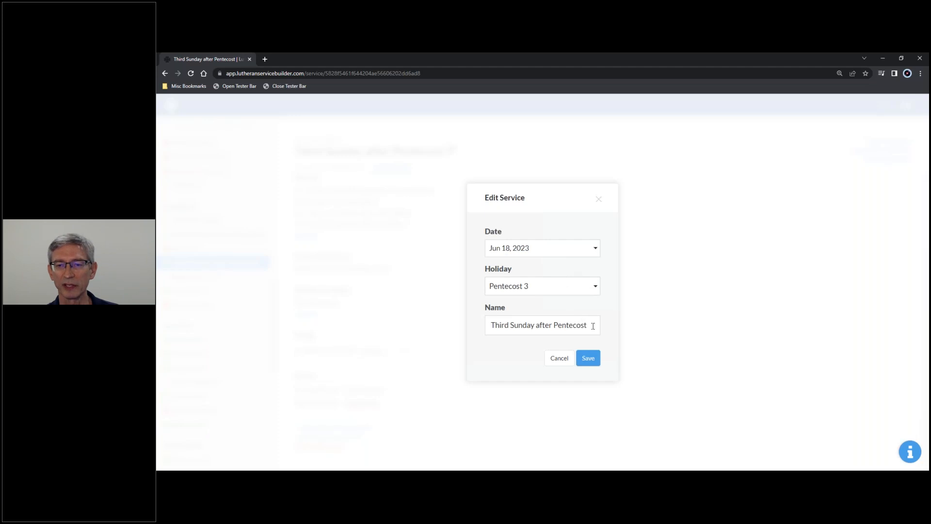
Rename the service to "3rd Sunday after Pentecost" and save the change.
{"action": "double_click", "coordinate": [508, 325]}
{"action": "type", "text": "3rd"}
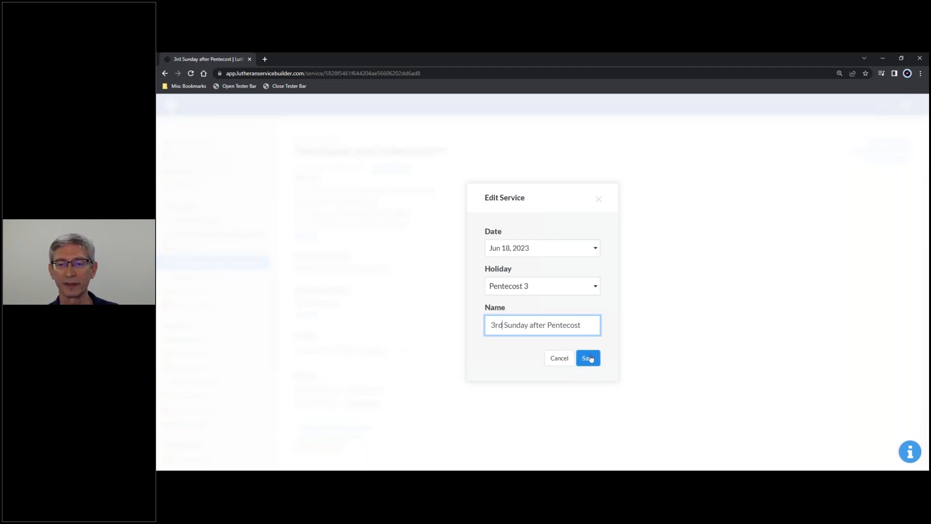
{"action": "left_click", "coordinate": [593, 362]}
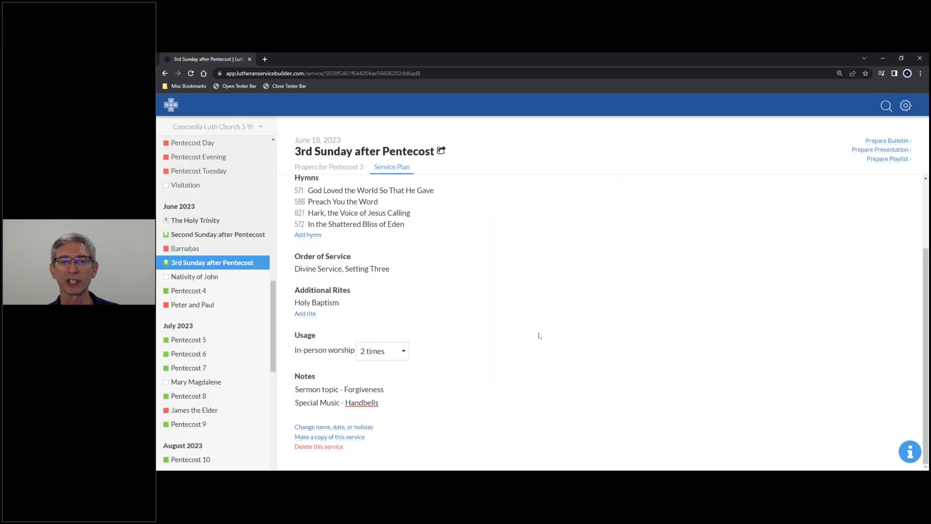
{"action": "double_click", "coordinate": [303, 151]}
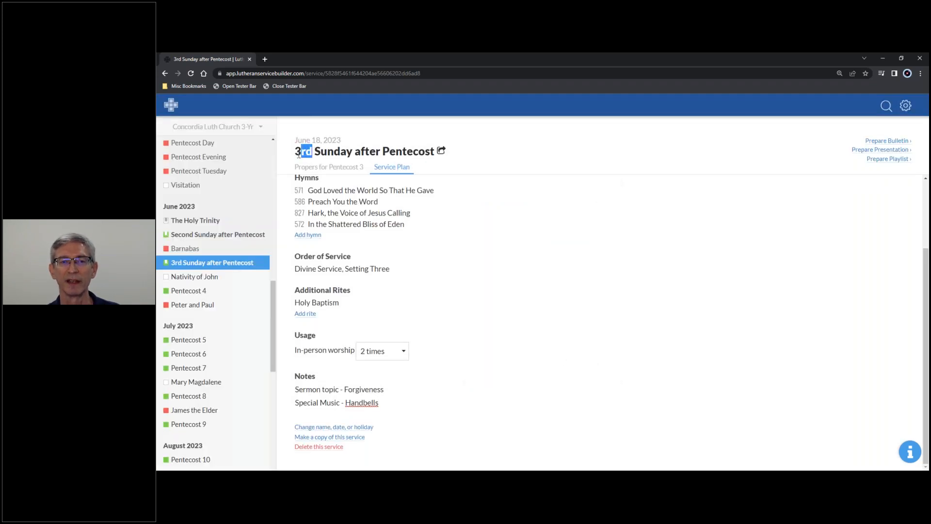
{"action": "left_click", "coordinate": [588, 168]}
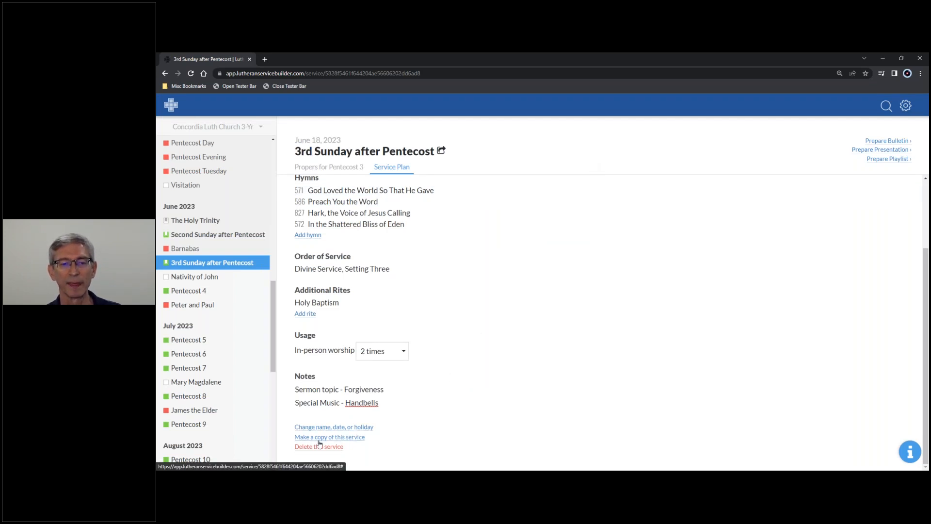
Make a copy of this service named "Test", keeping the date Jun 18, 2023 and the location Concordia Luth Church 3-Yr.
{"action": "left_click", "coordinate": [348, 438]}
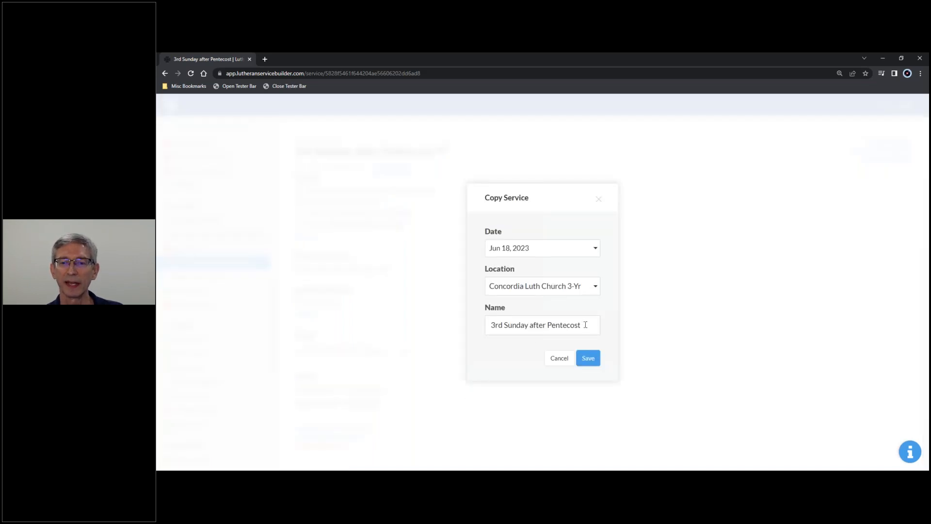
{"action": "left_click_drag", "start_coordinate": [585, 325], "coordinate": [451, 322]}
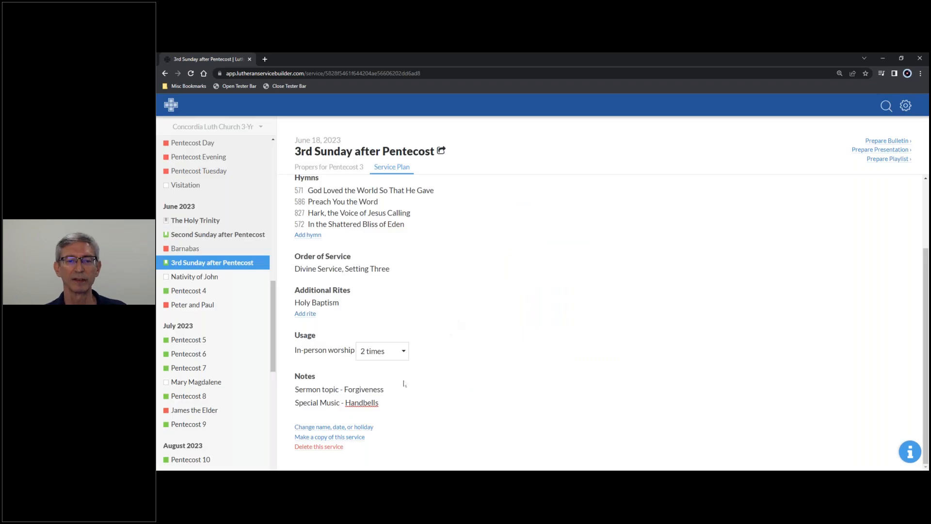
{"action": "left_click", "coordinate": [587, 325]}
{"action": "key", "text": "ctrl+a"}
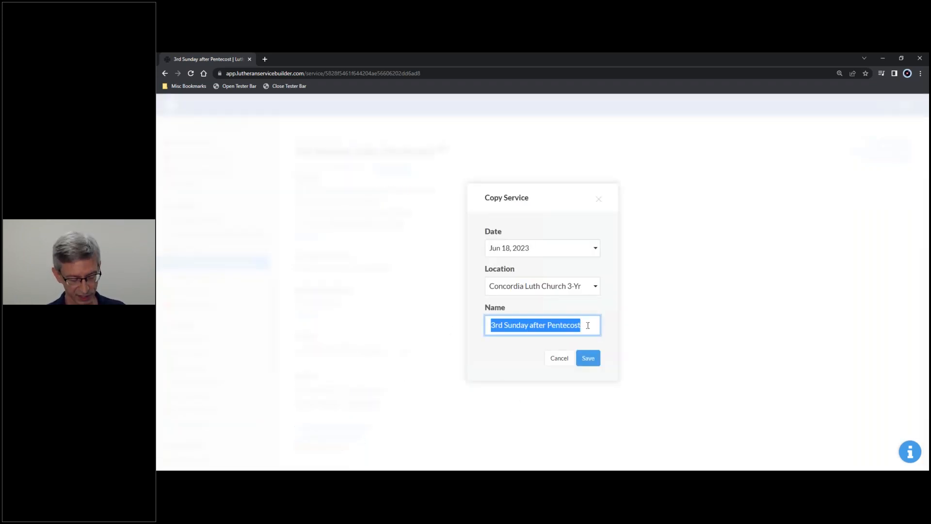
{"action": "type", "text": "Test"}
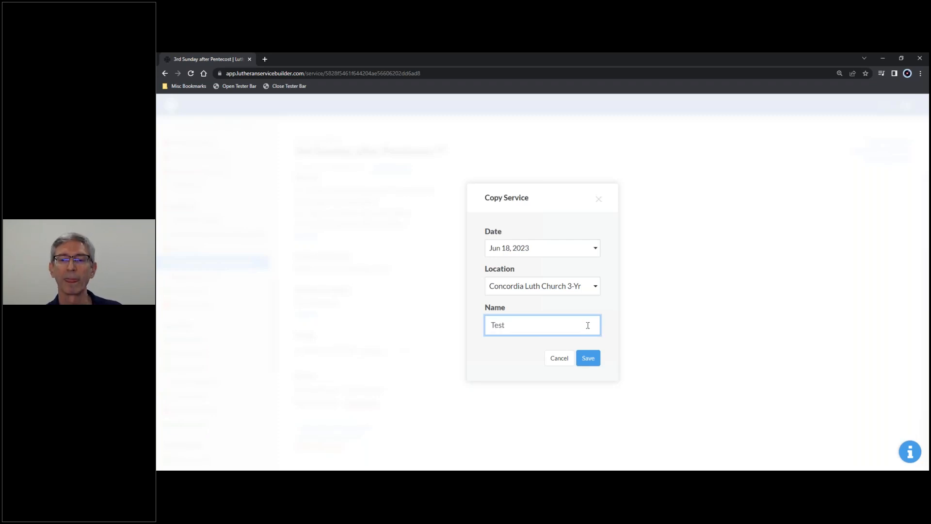
{"action": "left_click", "coordinate": [592, 363]}
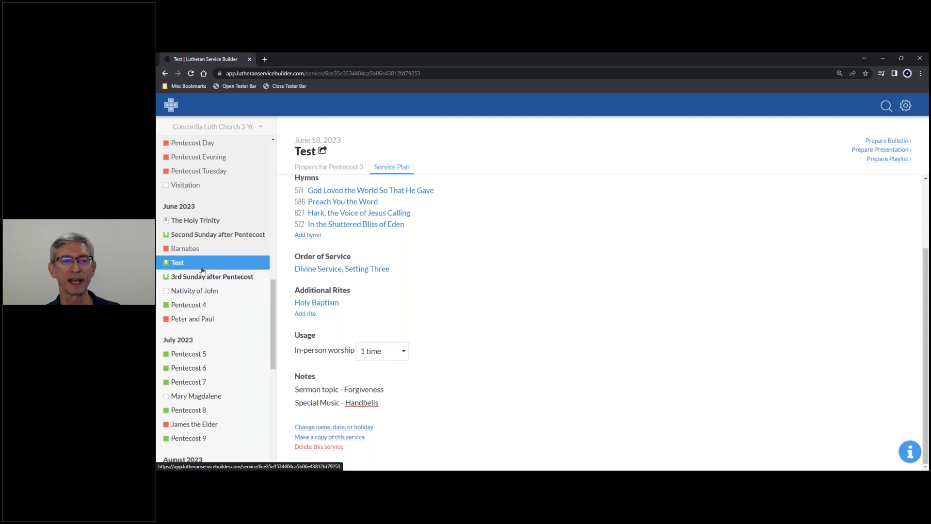
Return to the June 2023 calendar and reopen the 3rd Sunday after Pentecost service plan from June 18.
{"action": "left_click", "coordinate": [171, 105]}
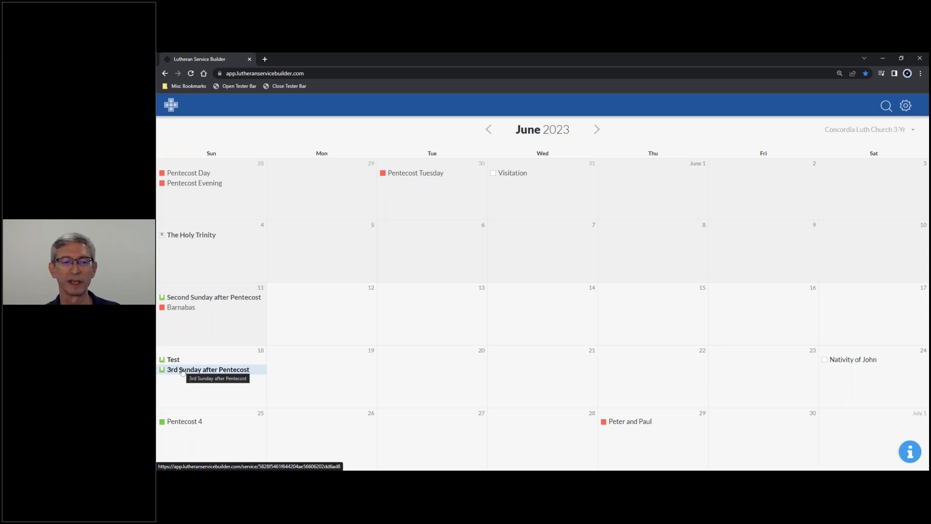
{"action": "left_click", "coordinate": [183, 372]}
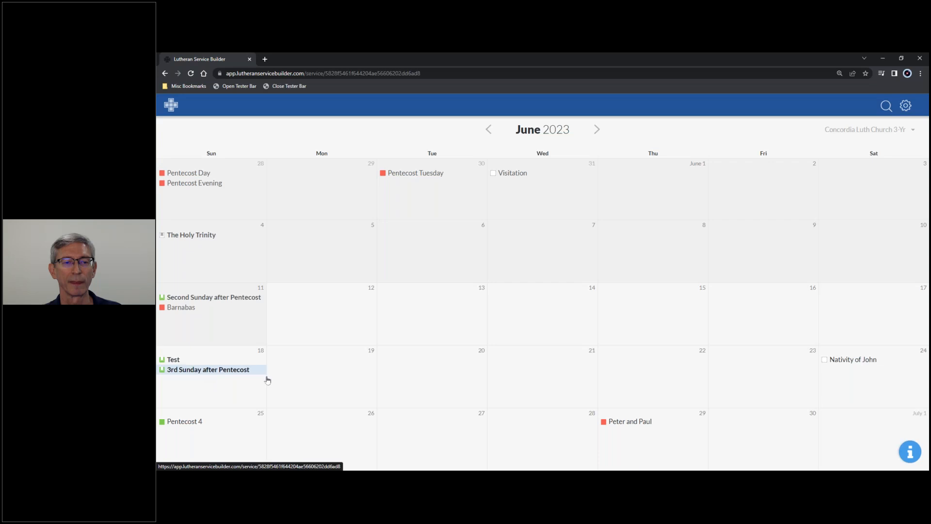
{"action": "scroll", "coordinate": [428, 377], "scroll_direction": "down", "scroll_amount": 2}
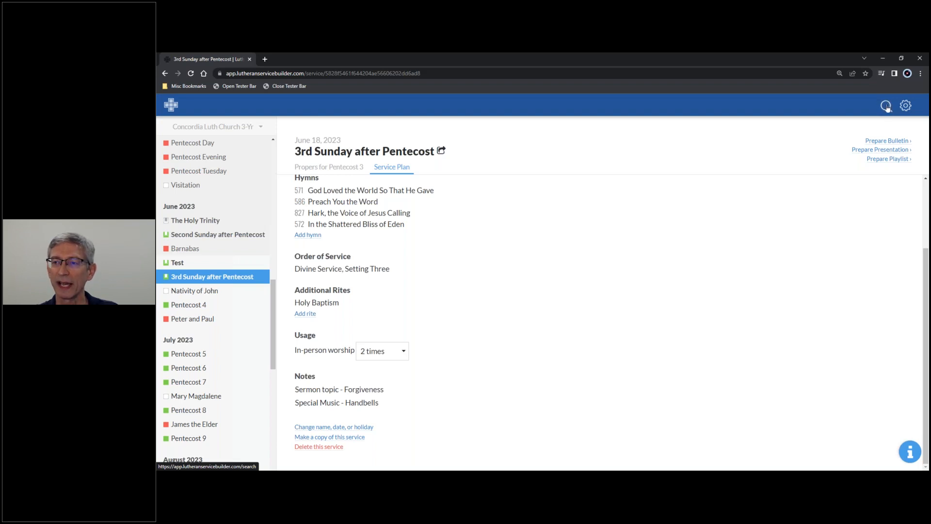
Open the search page and search for the words "mighty fortress".
{"action": "left_click", "coordinate": [905, 108]}
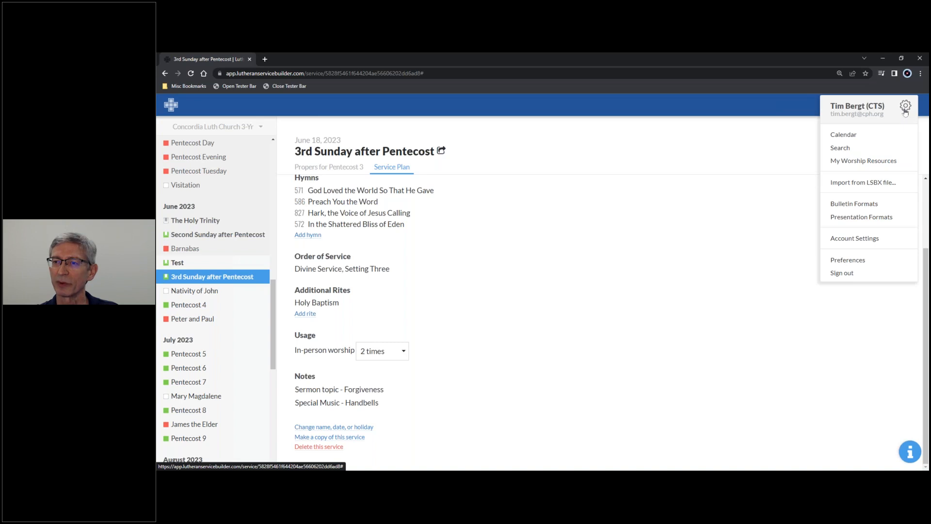
{"action": "left_click", "coordinate": [815, 154]}
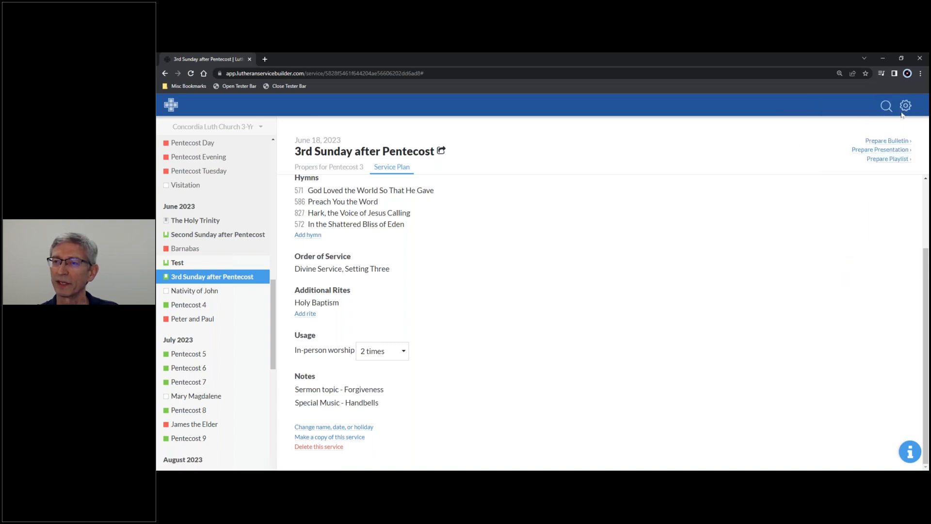
{"action": "left_click", "coordinate": [886, 106]}
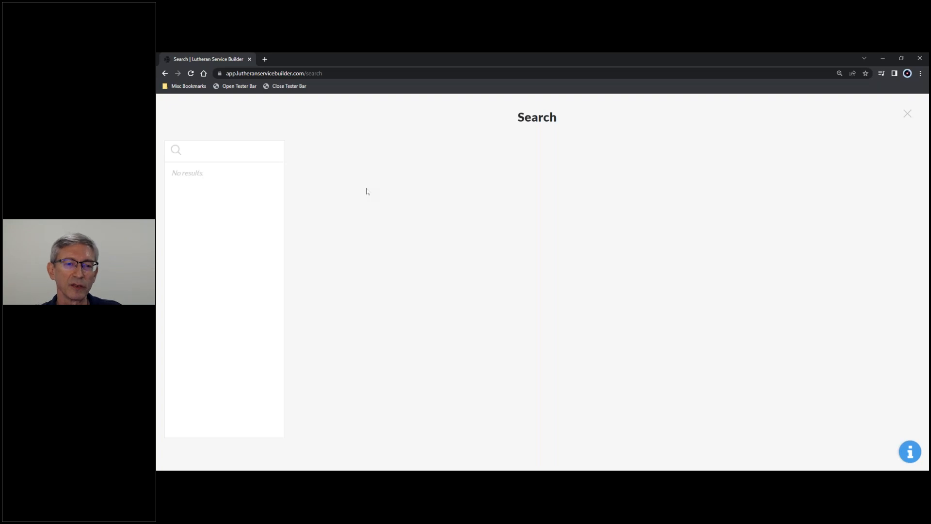
{"action": "left_click", "coordinate": [200, 150]}
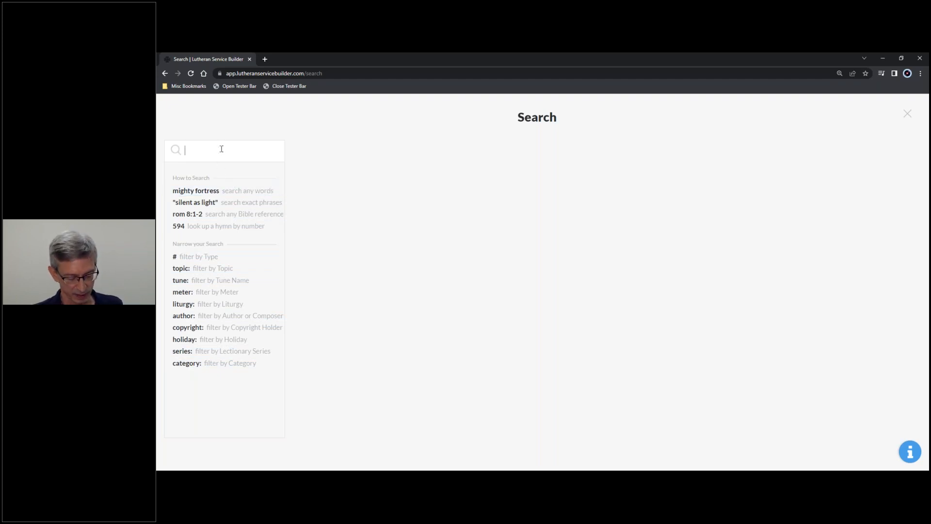
{"action": "type", "text": "mighty f"}
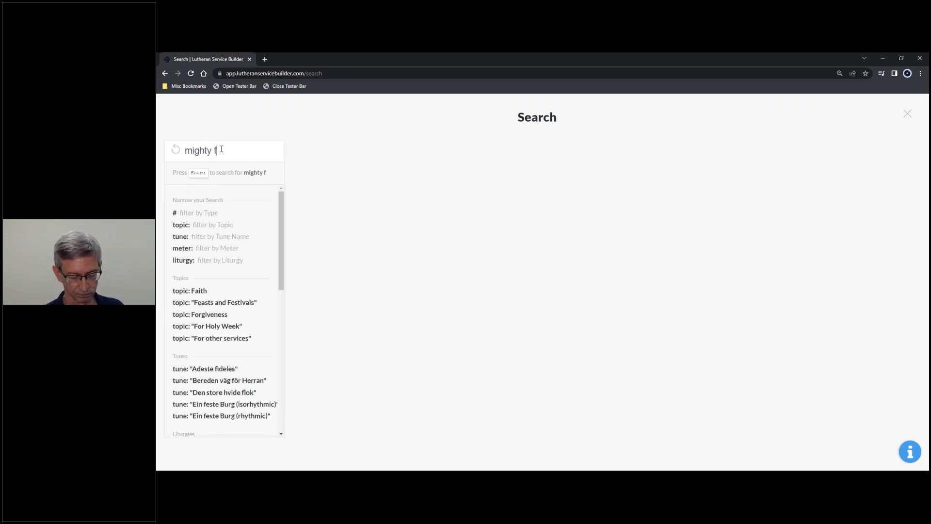
{"action": "type", "text": "ortress"}
{"action": "key", "text": "Return"}
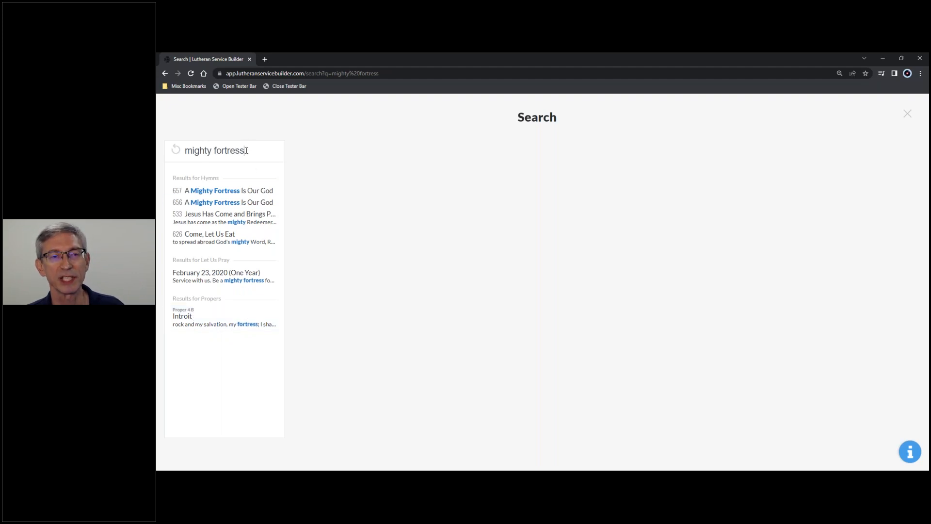
Put the search words in quotation marks and search for the exact phrase "mighty fortress".
{"action": "left_click", "coordinate": [185, 151]}
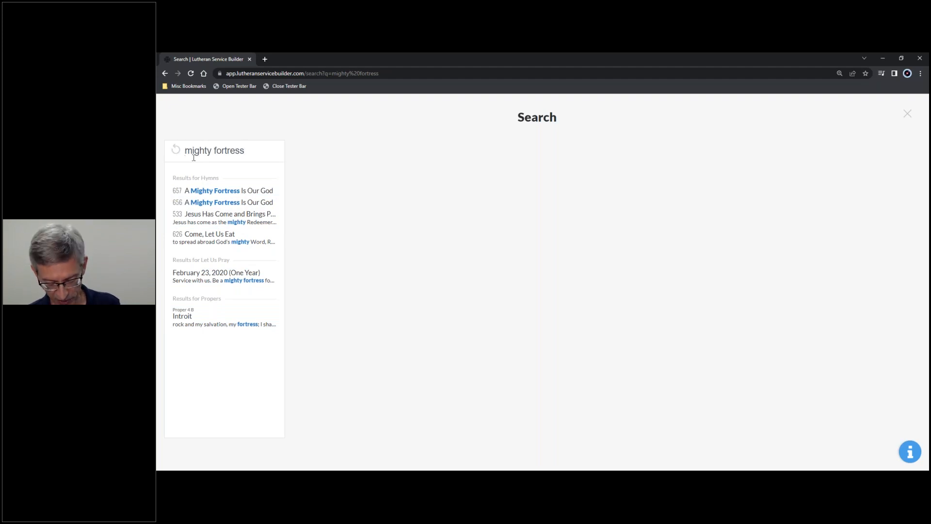
{"action": "type", "text": "\""}
{"action": "left_click", "coordinate": [252, 150]}
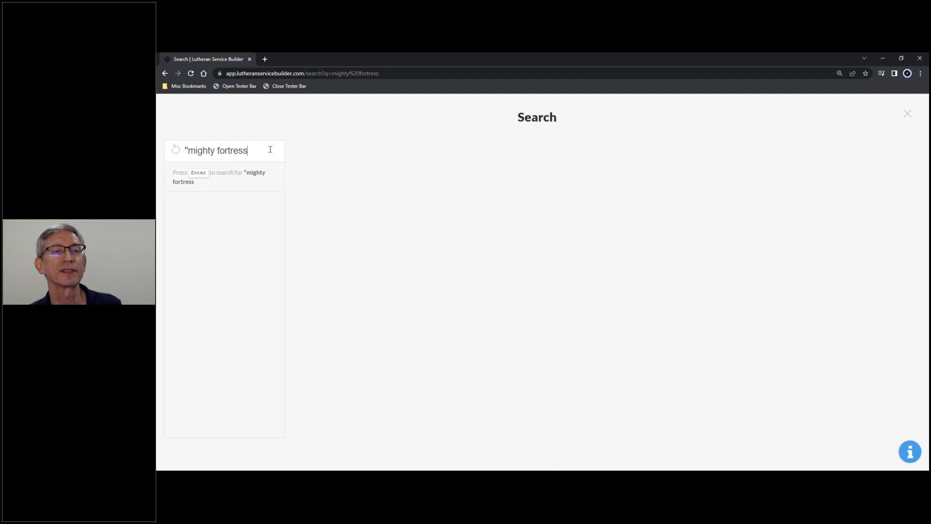
{"action": "type", "text": "\""}
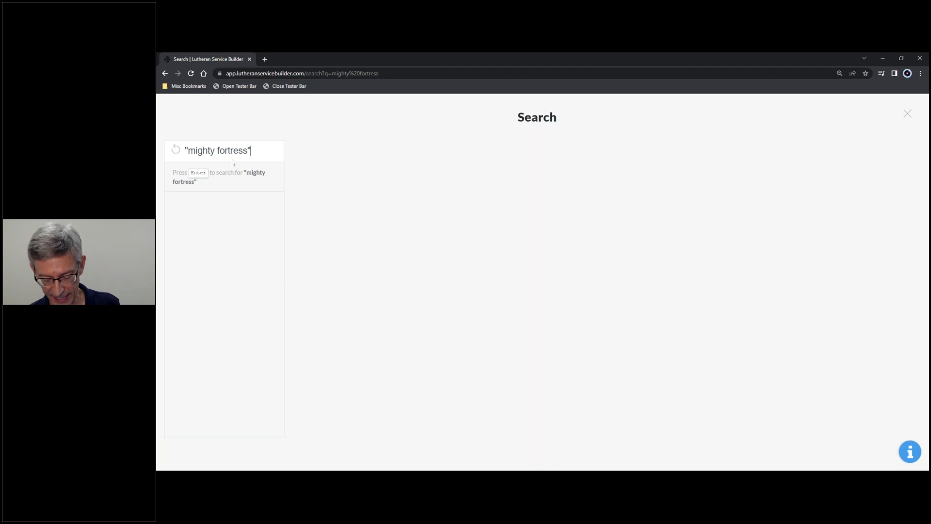
{"action": "key", "text": "Return"}
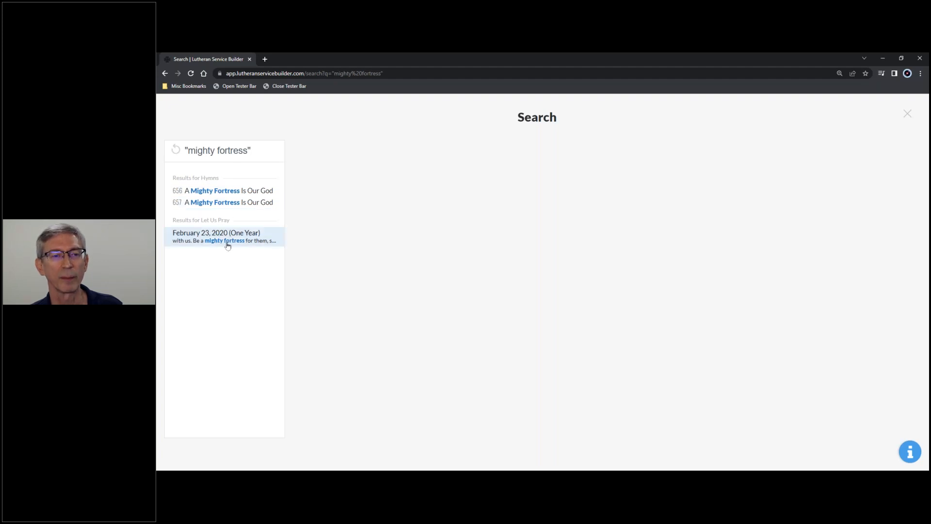
View the text, melody and info of hymn 656, and the February 23, 2020 (One Year) Let Us Pray result.
{"action": "left_click", "coordinate": [252, 151]}
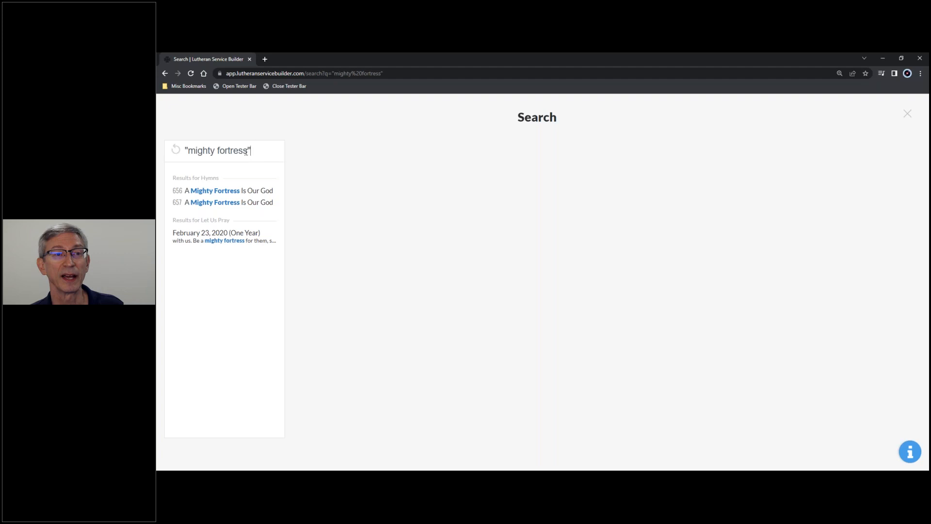
{"action": "left_click", "coordinate": [229, 192]}
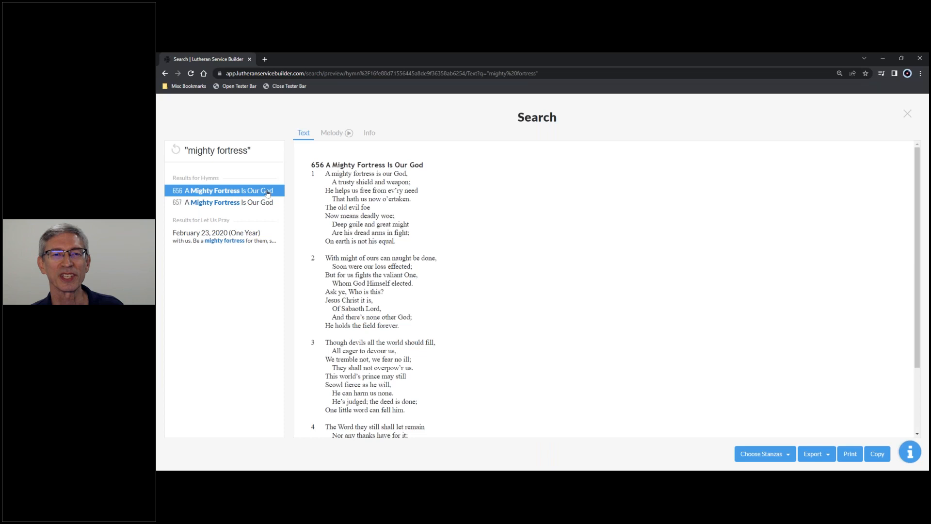
{"action": "left_click", "coordinate": [330, 136]}
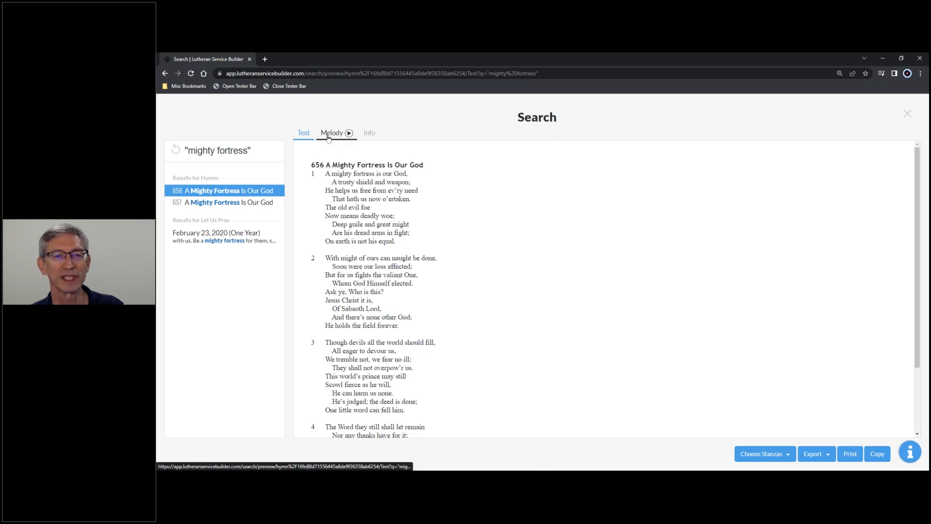
{"action": "left_click", "coordinate": [372, 135]}
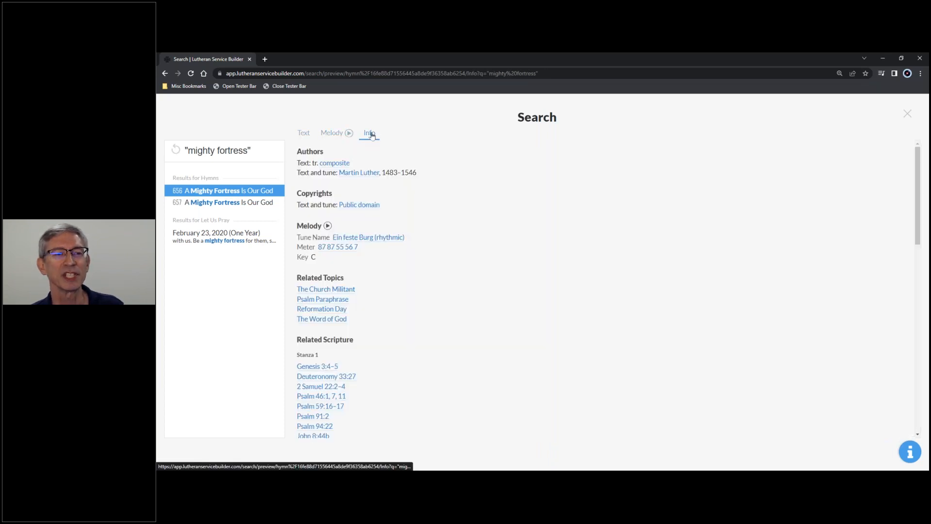
{"action": "left_click", "coordinate": [213, 239]}
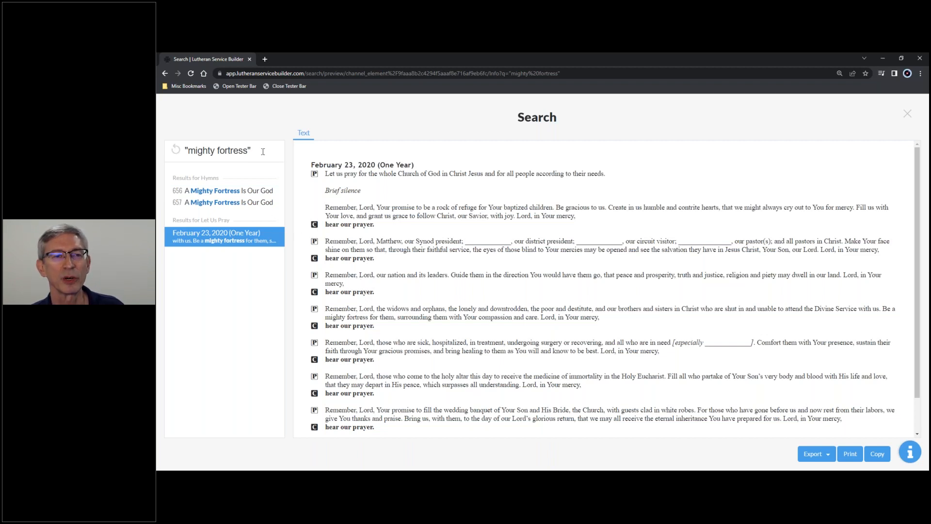
Clear the search and look up the Bible reference rom 8:1-2, looking through its results.
{"action": "left_click_drag", "start_coordinate": [262, 151], "coordinate": [177, 164]}
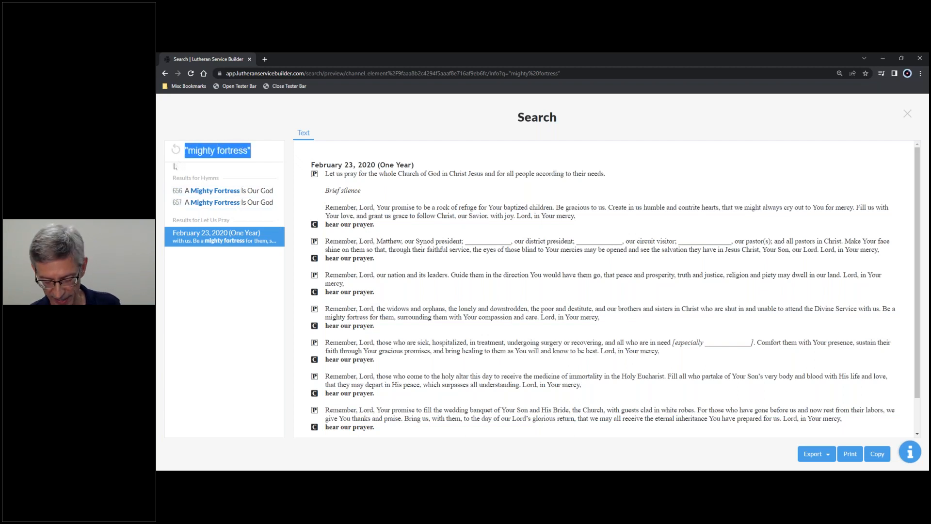
{"action": "left_click", "coordinate": [266, 150]}
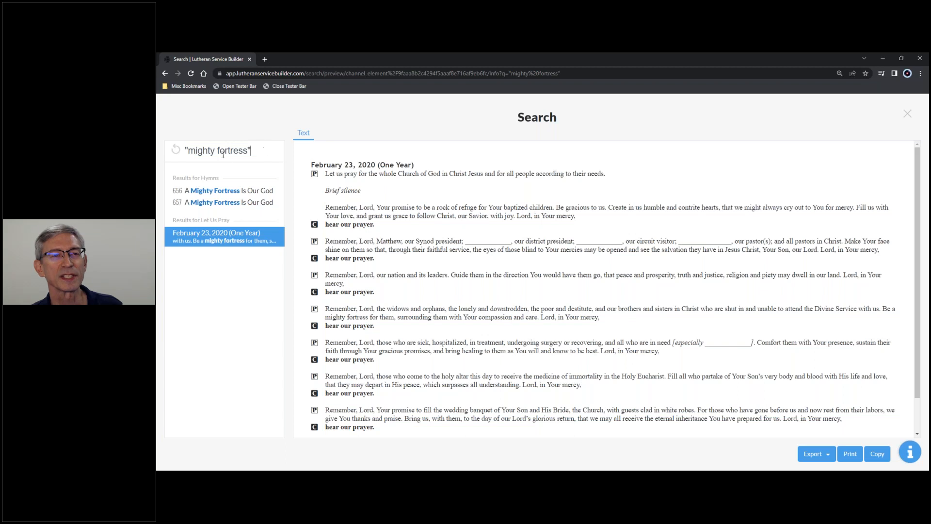
{"action": "left_click", "coordinate": [176, 152]}
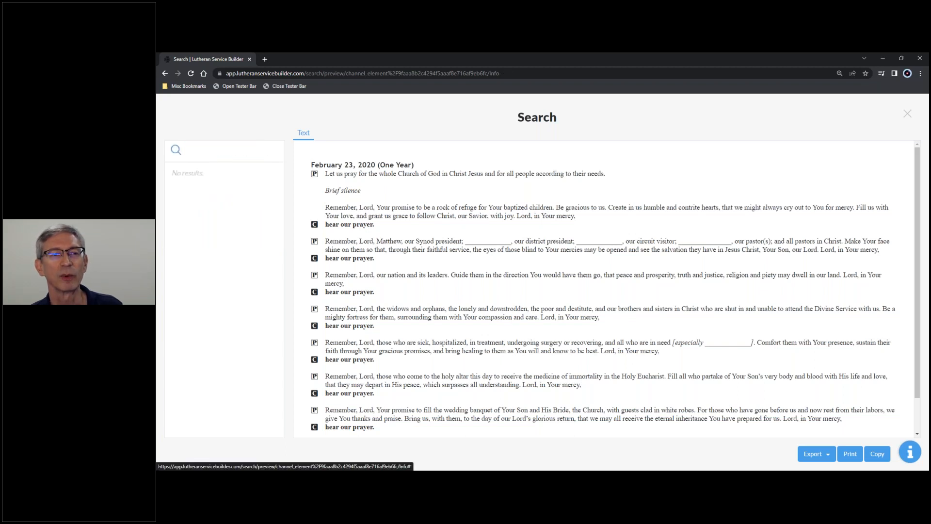
{"action": "left_click", "coordinate": [199, 151]}
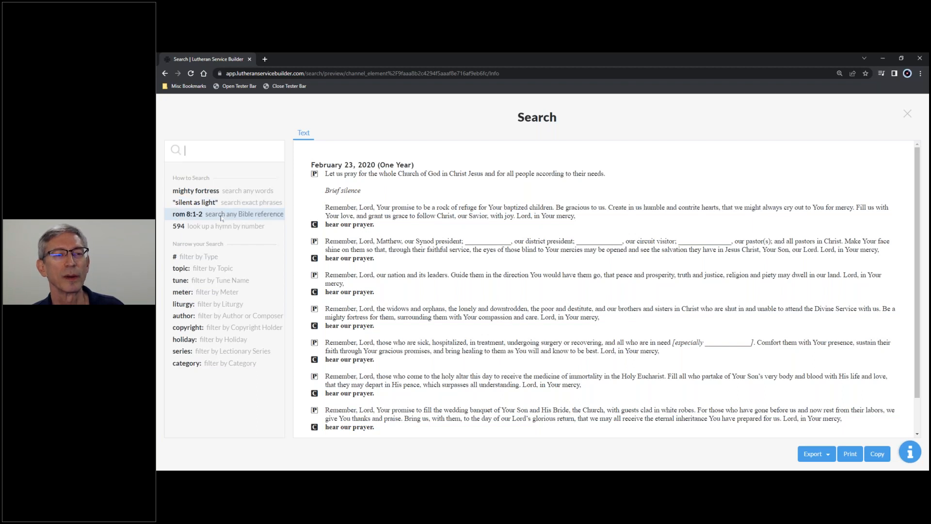
{"action": "left_click", "coordinate": [190, 220]}
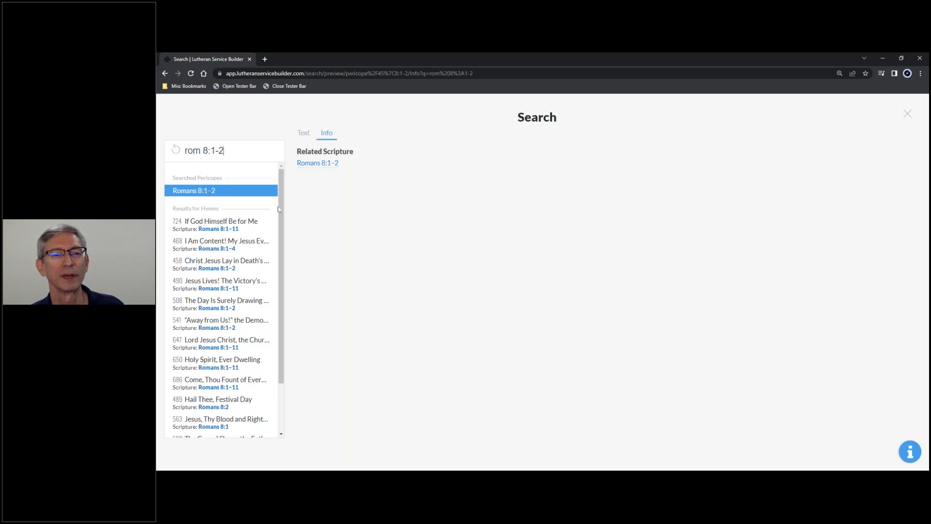
{"action": "scroll", "coordinate": [279, 251], "scroll_direction": "down", "scroll_amount": 2}
{"action": "scroll", "coordinate": [279, 251], "scroll_direction": "up", "scroll_amount": 2}
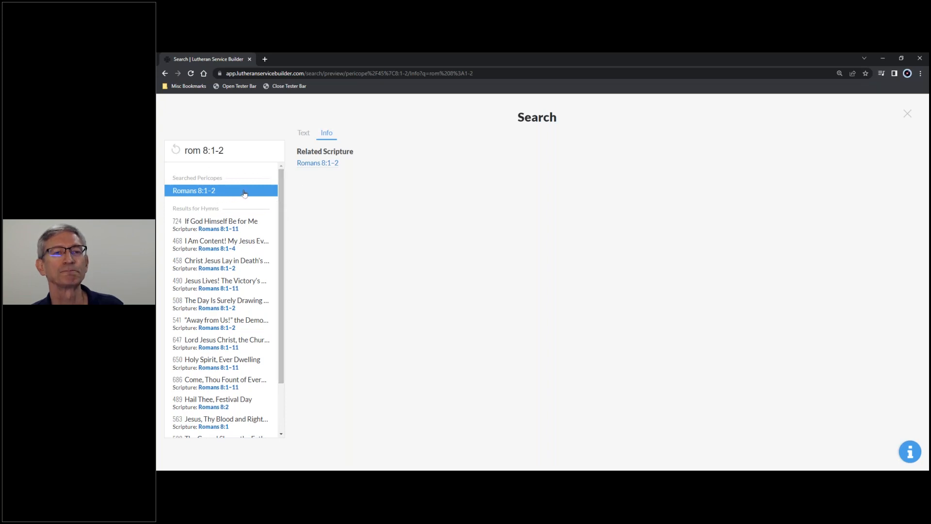
Read the text of Romans 8:1–2 and view the text and melody of hymn 724, If God Himself Be for Me.
{"action": "left_click", "coordinate": [304, 132]}
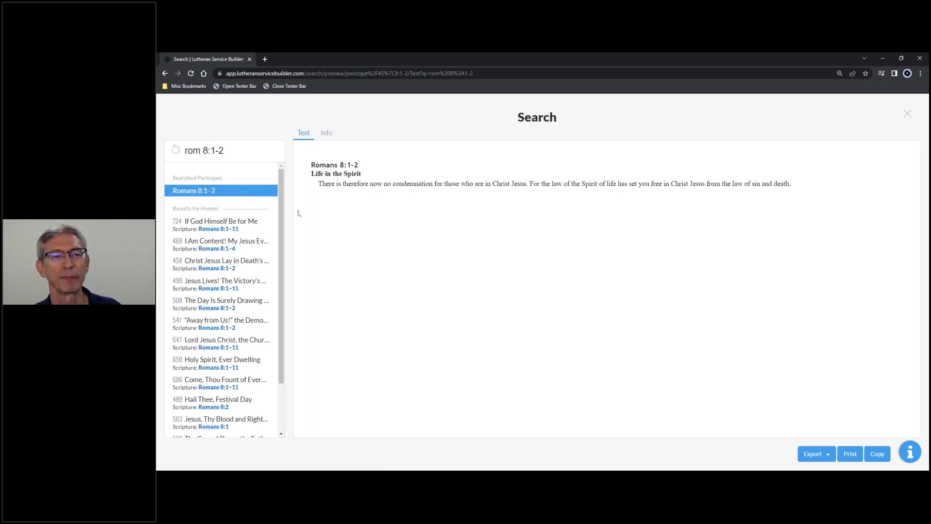
{"action": "left_click", "coordinate": [219, 223]}
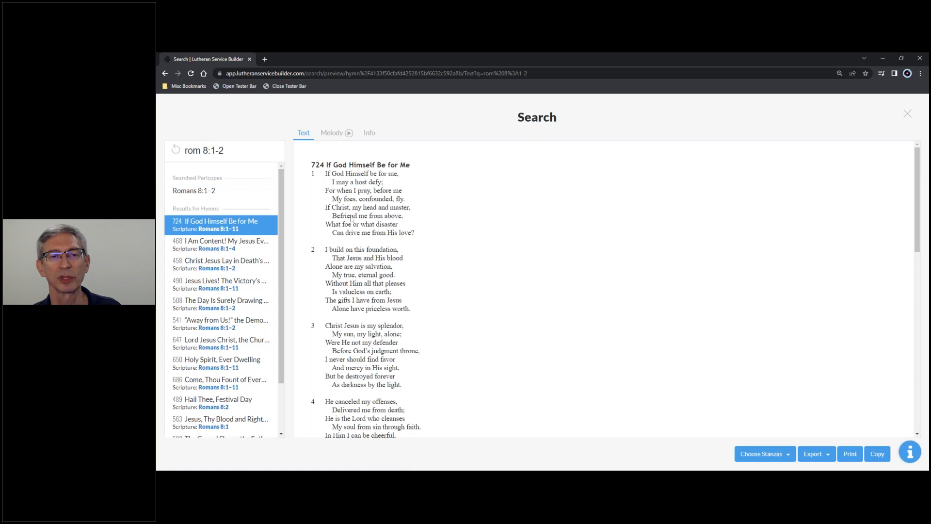
{"action": "left_click", "coordinate": [332, 135]}
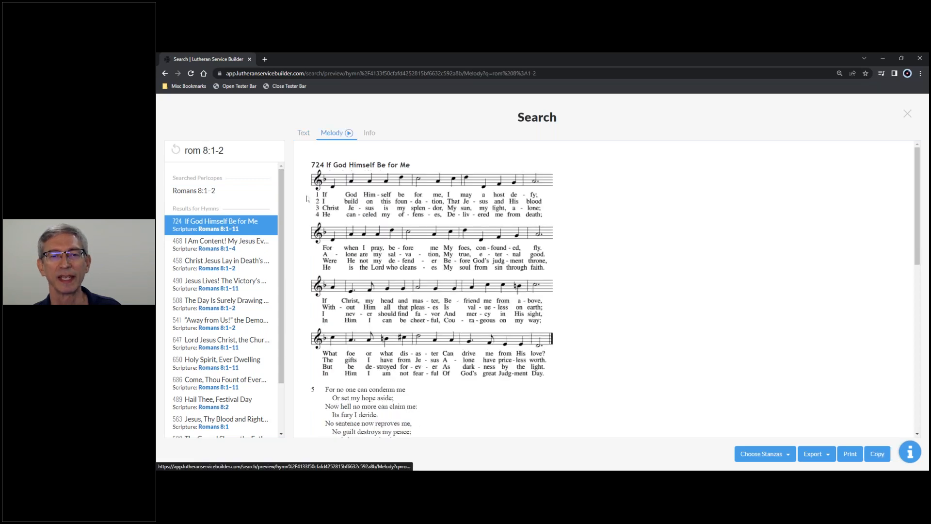
Clear the search, look up number 594, and preview both the hymn and the prayer with that number.
{"action": "left_click", "coordinate": [175, 150]}
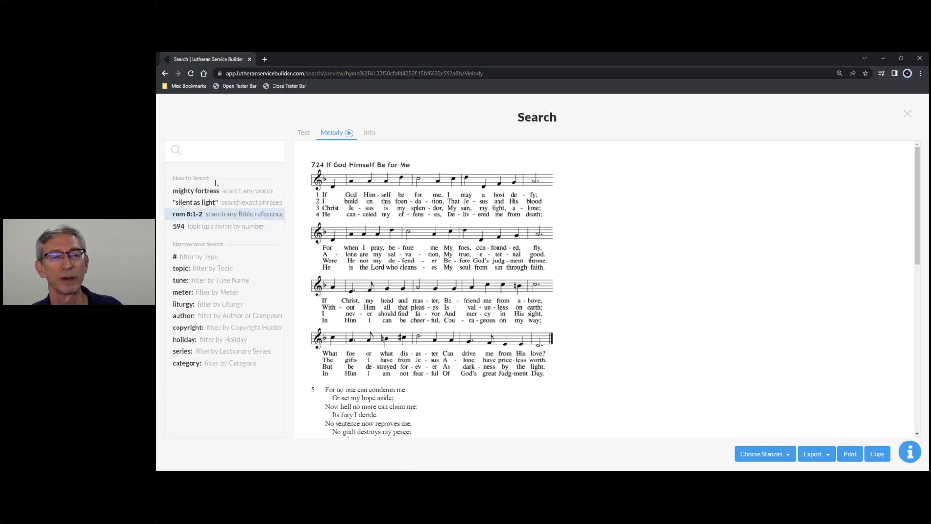
{"action": "type", "text": "594"}
{"action": "key", "text": "Return"}
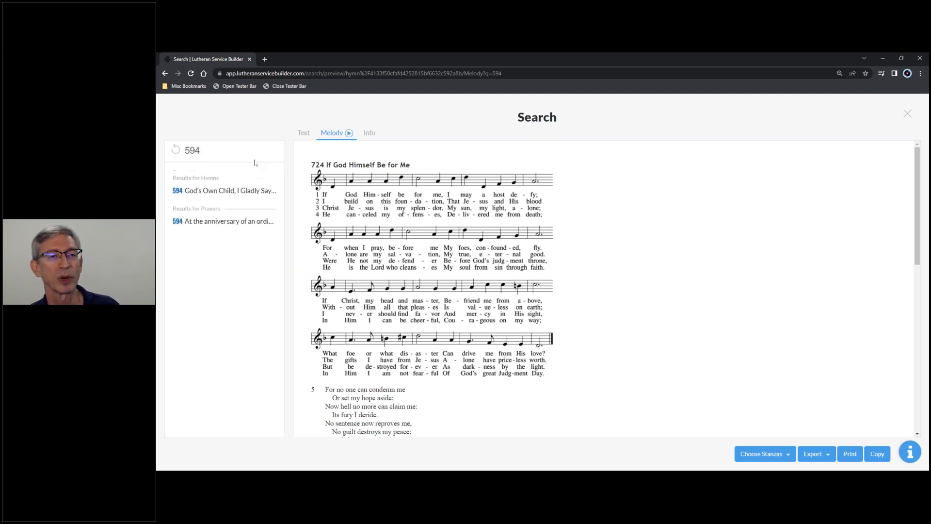
{"action": "left_click", "coordinate": [226, 191]}
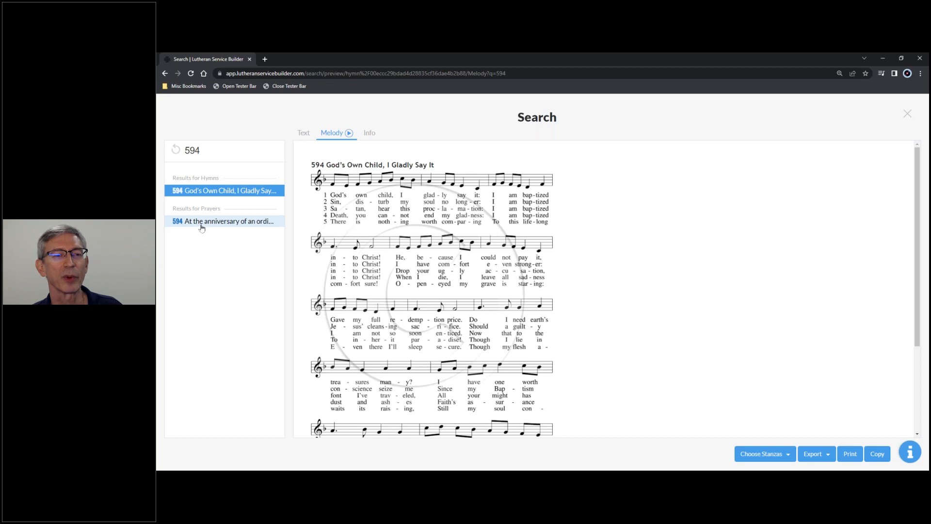
{"action": "left_click", "coordinate": [253, 226]}
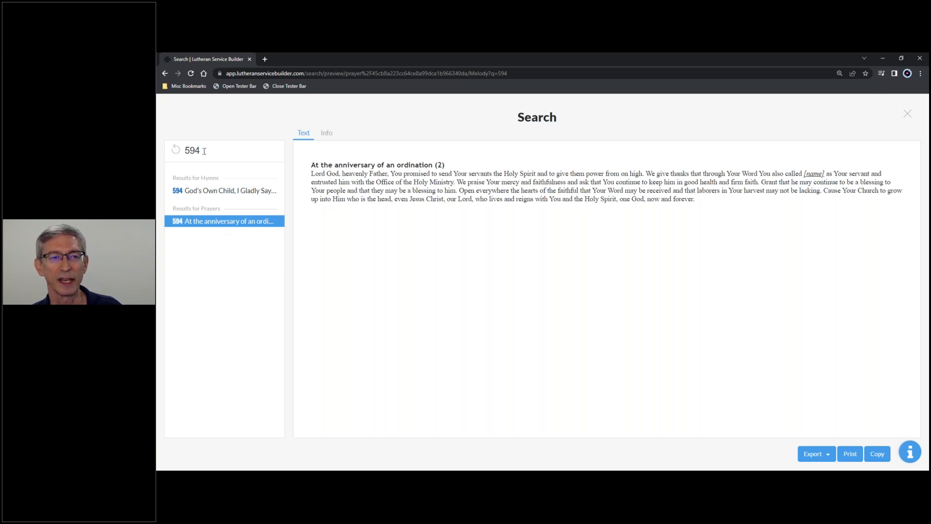
Clear the search, filter by the #hymns type, and search for 594 among hymns only.
{"action": "left_click", "coordinate": [176, 150]}
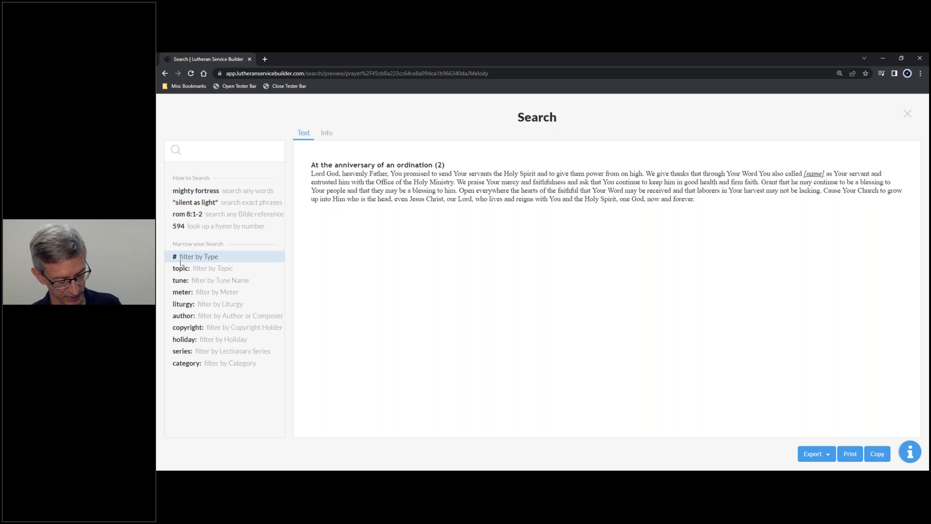
{"action": "type", "text": "#"}
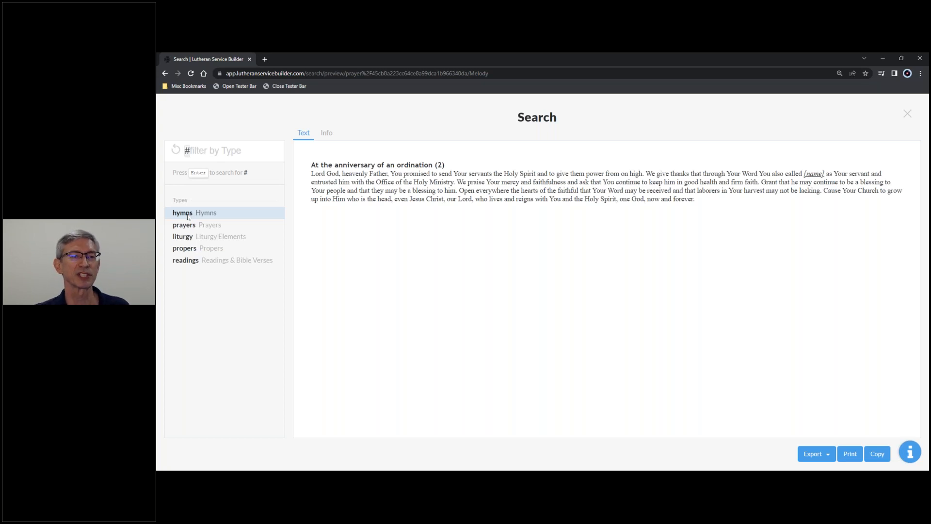
{"action": "type", "text": "hymn"}
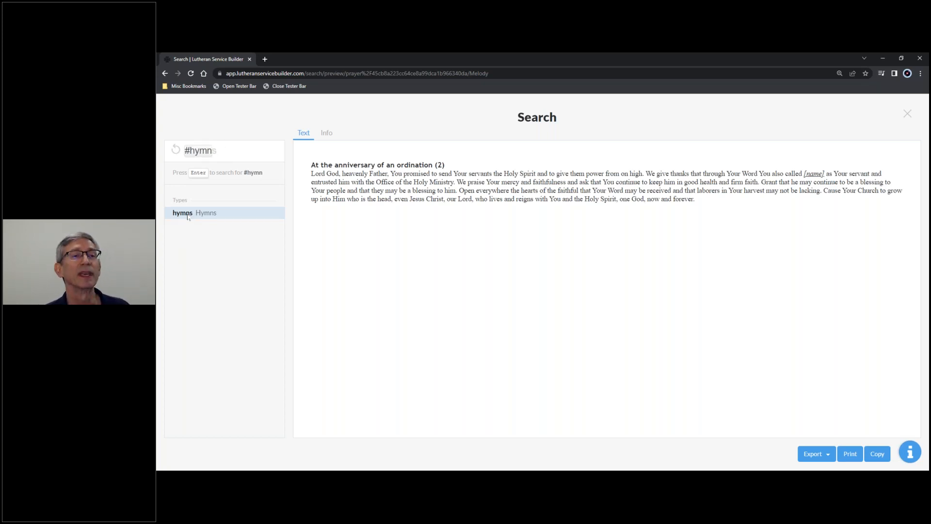
{"action": "left_click", "coordinate": [187, 217]}
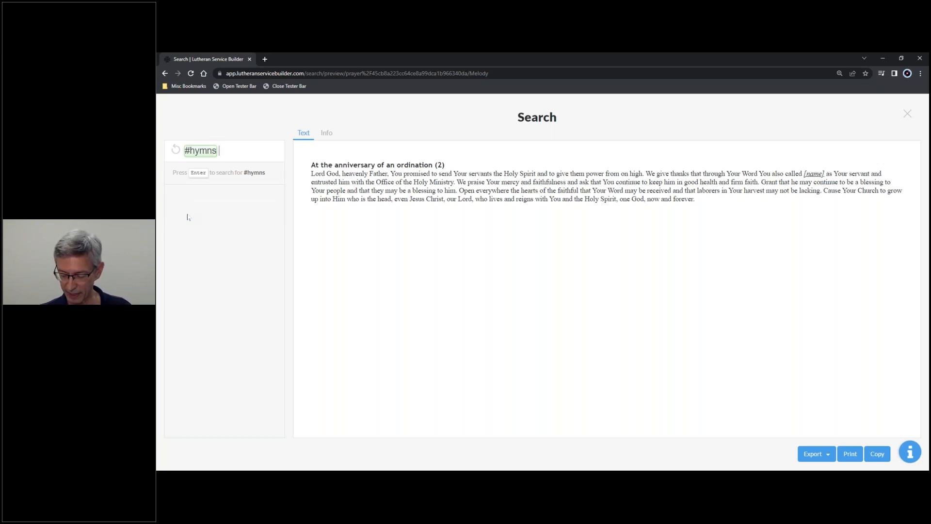
{"action": "type", "text": "594"}
{"action": "key", "text": "Return"}
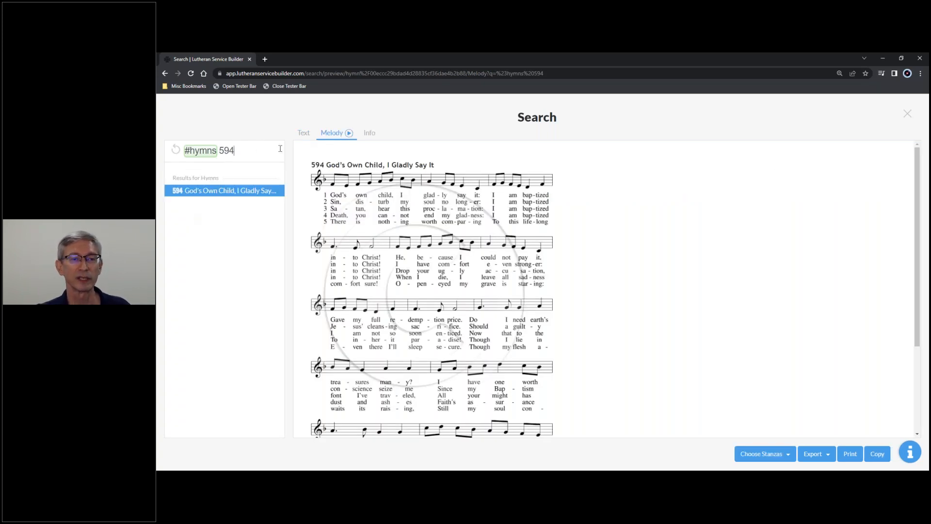
Replace the number 594 with salvation in the #hymns search, run it, and look through the matching hymns.
{"action": "key", "text": "BackSpace"}
{"action": "key", "text": "BackSpace"}
{"action": "key", "text": "BackSpace"}
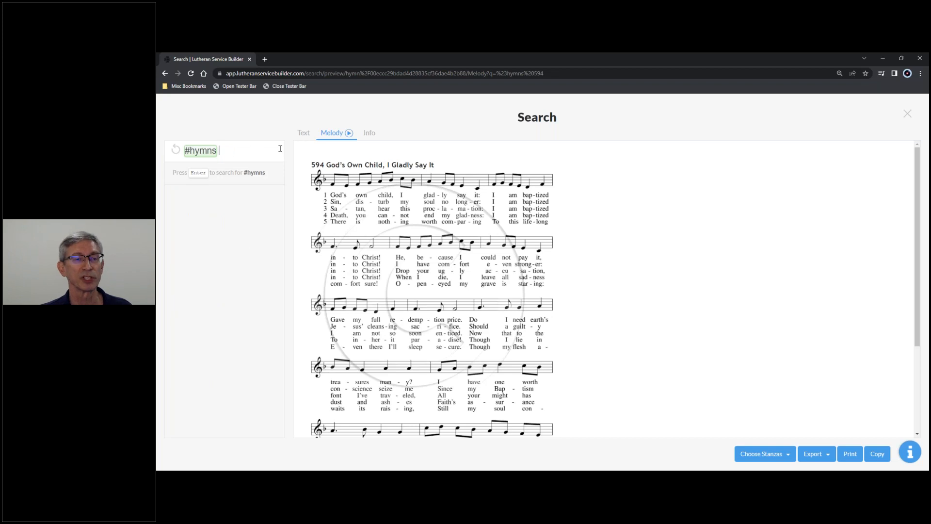
{"action": "type", "text": "sal"}
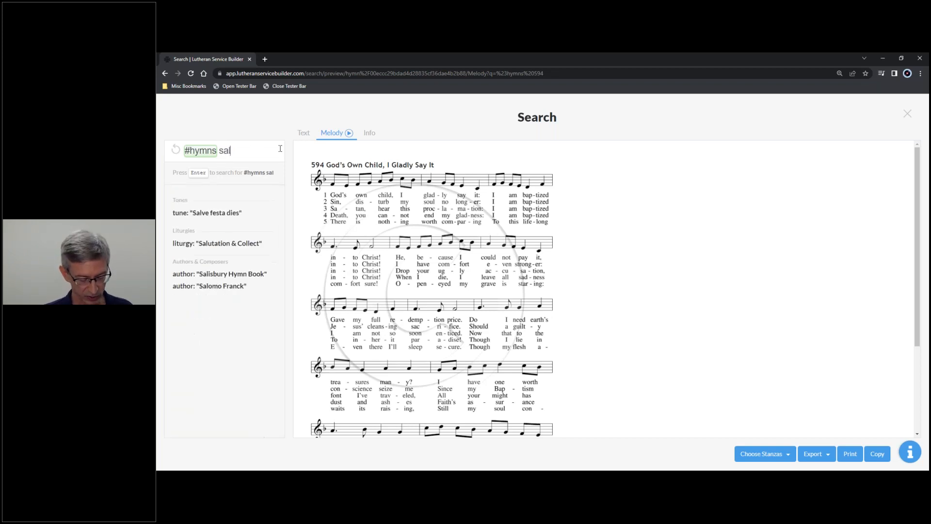
{"action": "type", "text": "vation"}
{"action": "key", "text": "Return"}
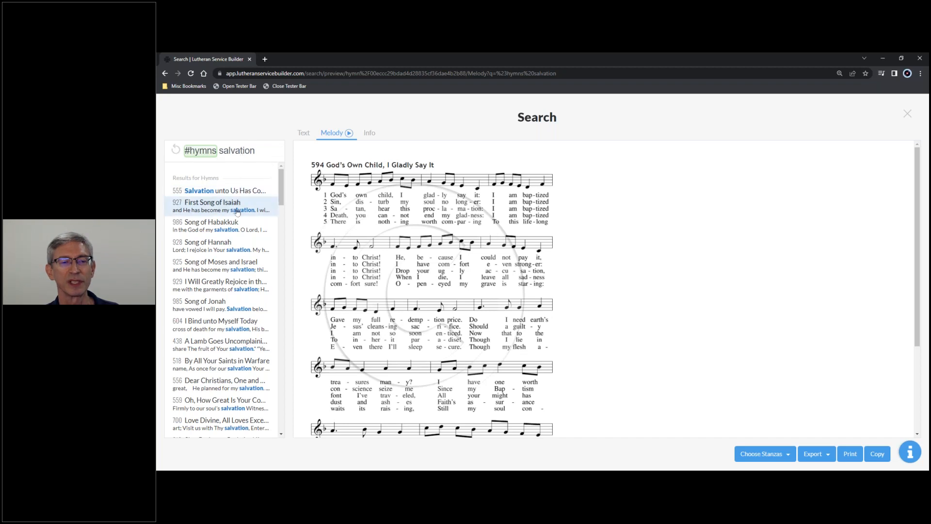
{"action": "mouse_move", "coordinate": [280, 203]}
{"action": "left_mouse_down"}
{"action": "mouse_move", "coordinate": [281, 258]}
{"action": "mouse_move", "coordinate": [284, 201]}
{"action": "left_mouse_up"}
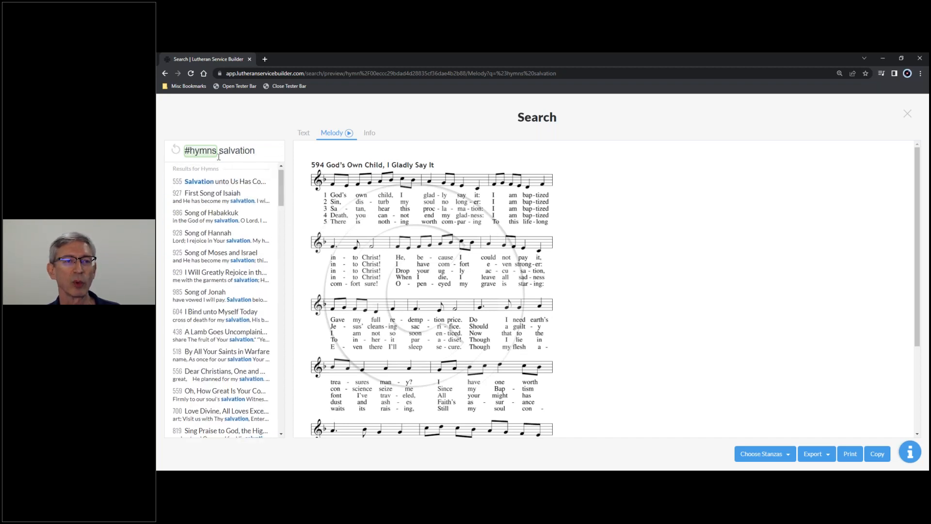
Clear the search and look up everything under the topic "Beginning of Service".
{"action": "left_click", "coordinate": [176, 150]}
{"action": "left_click", "coordinate": [196, 155]}
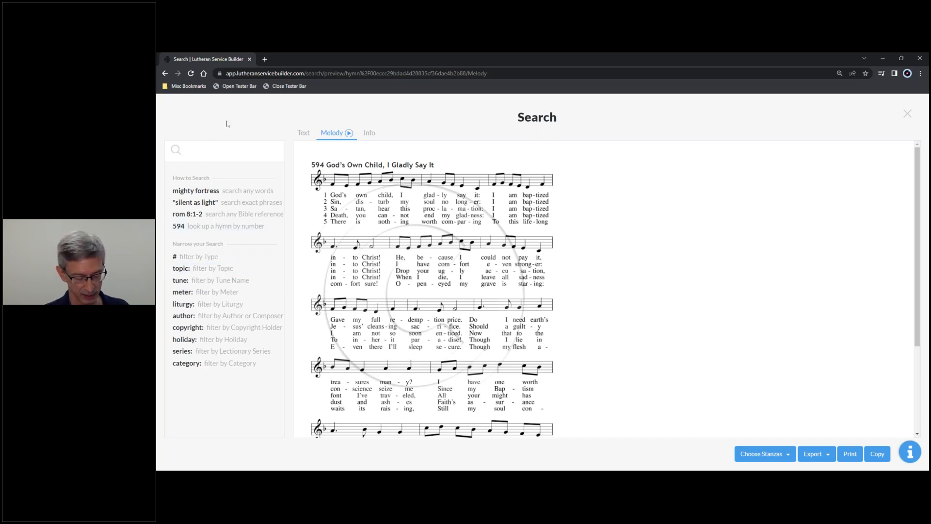
{"action": "type", "text": "topic"}
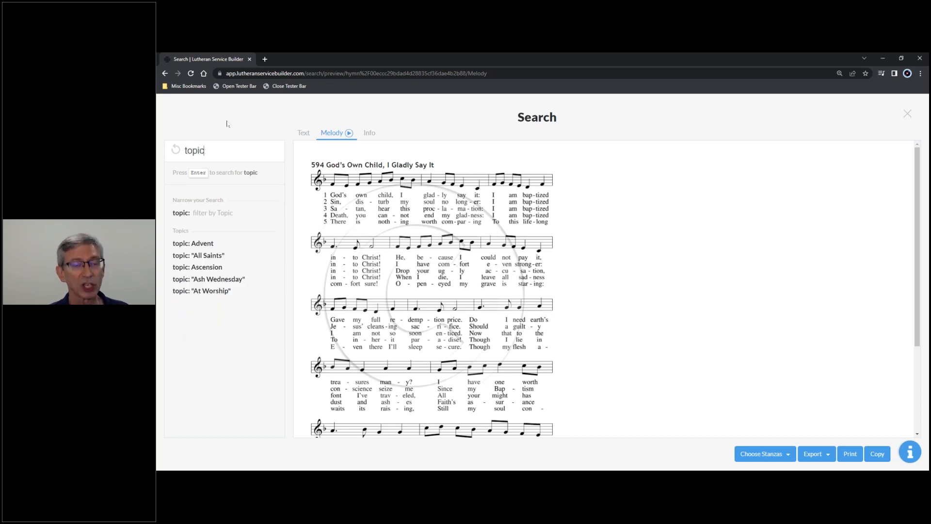
{"action": "type", "text": ":"}
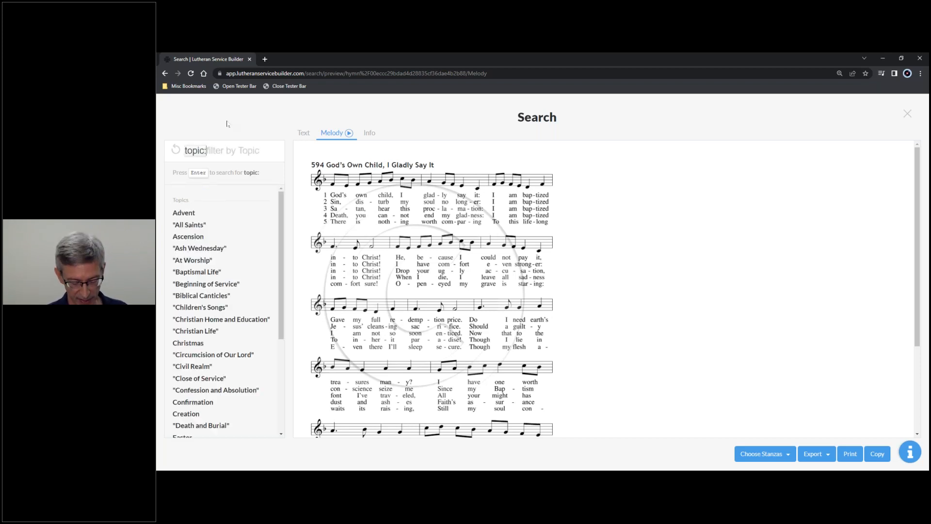
{"action": "type", "text": "\""}
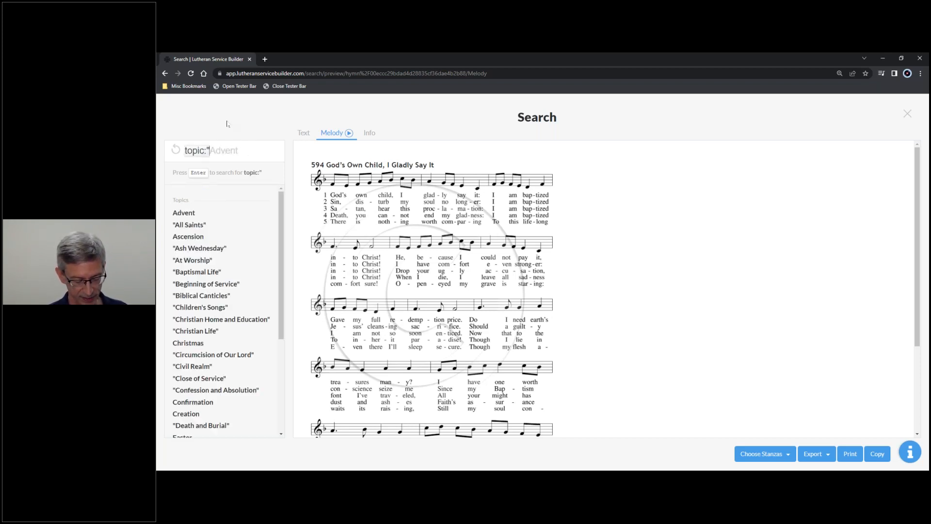
{"action": "type", "text": "neginning"}
{"action": "key", "text": "BackSpace"}
{"action": "key", "text": "BackSpace"}
{"action": "key", "text": "BackSpace"}
{"action": "key", "text": "BackSpace"}
{"action": "key", "text": "BackSpace"}
{"action": "key", "text": "BackSpace"}
{"action": "key", "text": "BackSpace"}
{"action": "key", "text": "BackSpace"}
{"action": "key", "text": "BackSpace"}
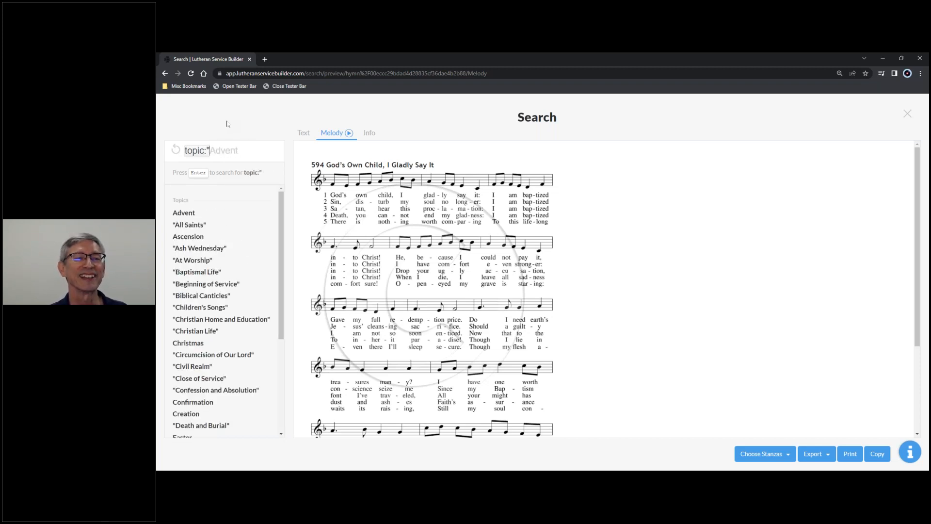
{"action": "type", "text": "beginn"}
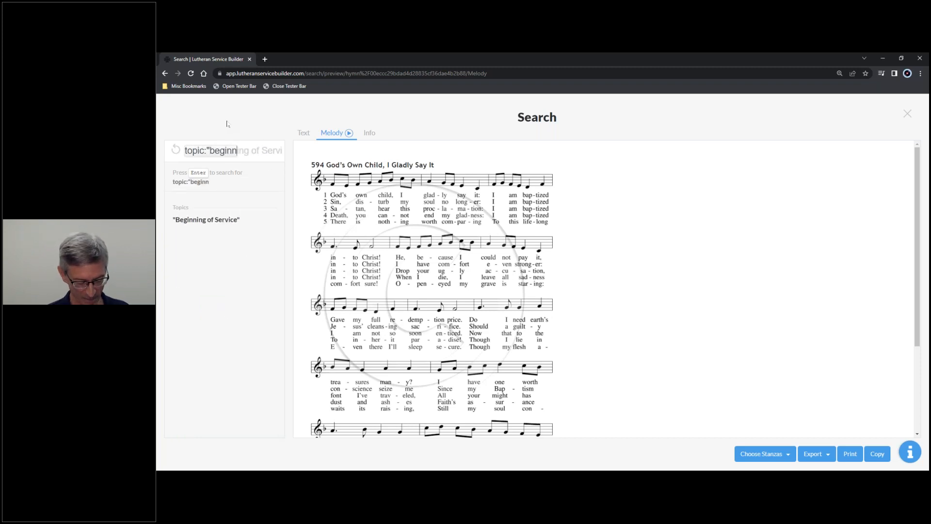
{"action": "type", "text": "ing"}
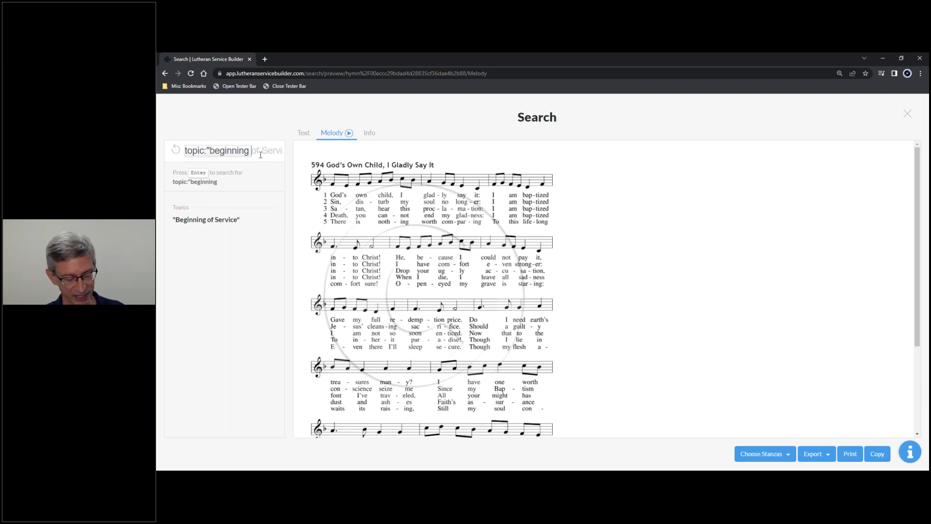
{"action": "key", "text": "Tab"}
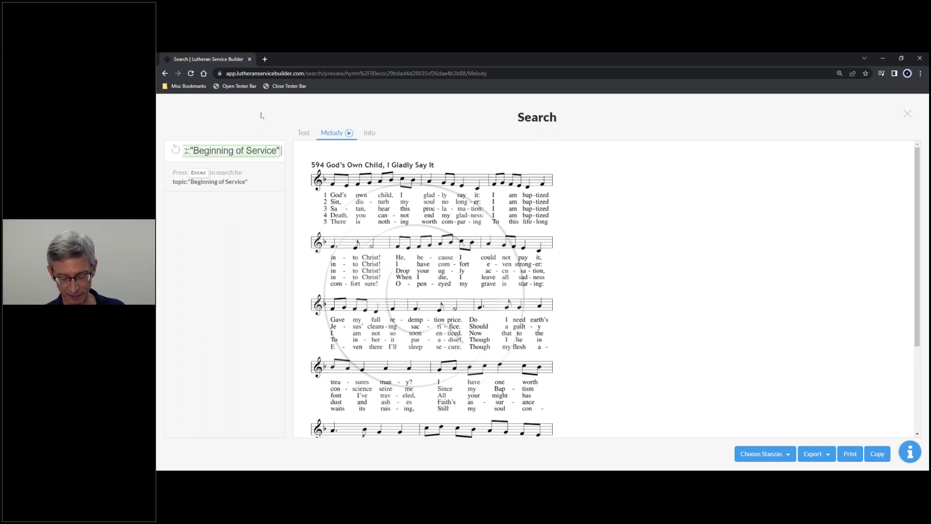
{"action": "key", "text": "Return"}
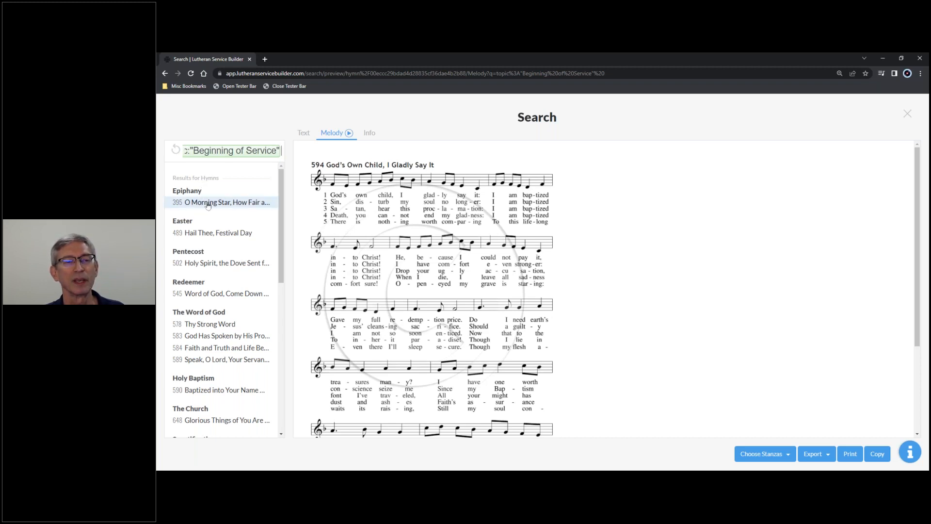
Clear the search and bring up the list of liturgies available for the liturgy: filter.
{"action": "left_click", "coordinate": [177, 150]}
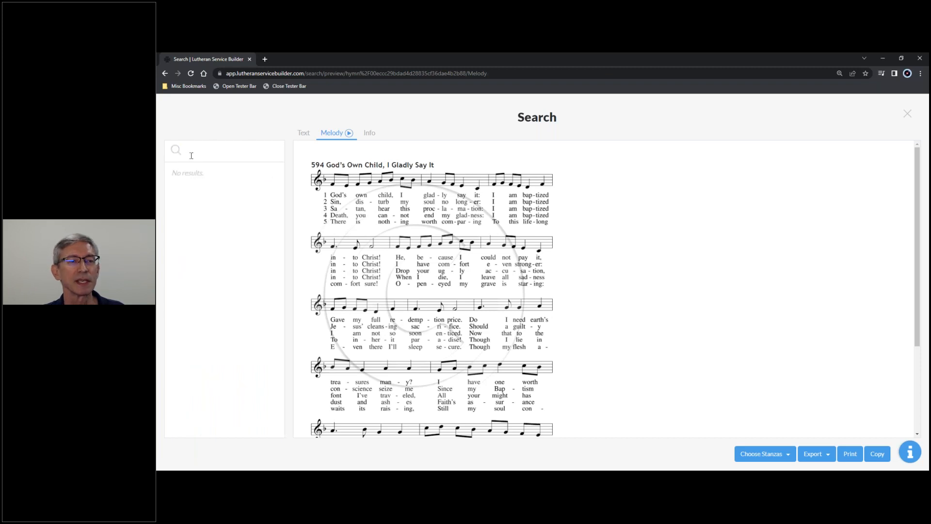
{"action": "left_click", "coordinate": [192, 154]}
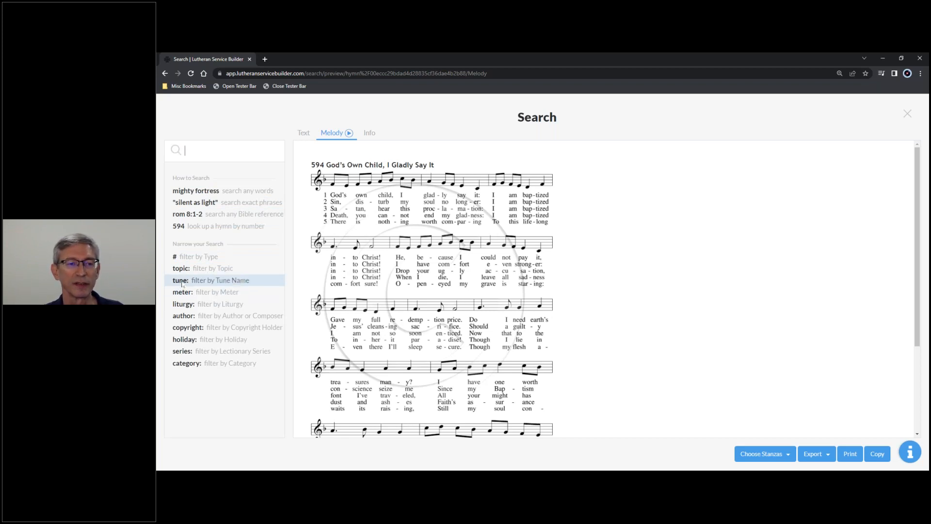
{"action": "left_click", "coordinate": [186, 308]}
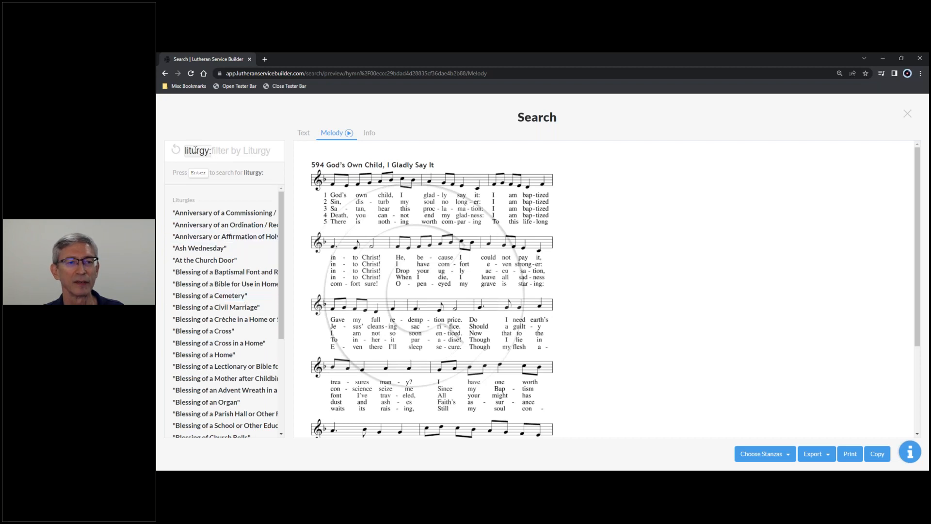
Clear the liturgy filter, search for author:Luther, and look through the resulting hymns.
{"action": "left_click", "coordinate": [176, 150]}
{"action": "left_click", "coordinate": [209, 149]}
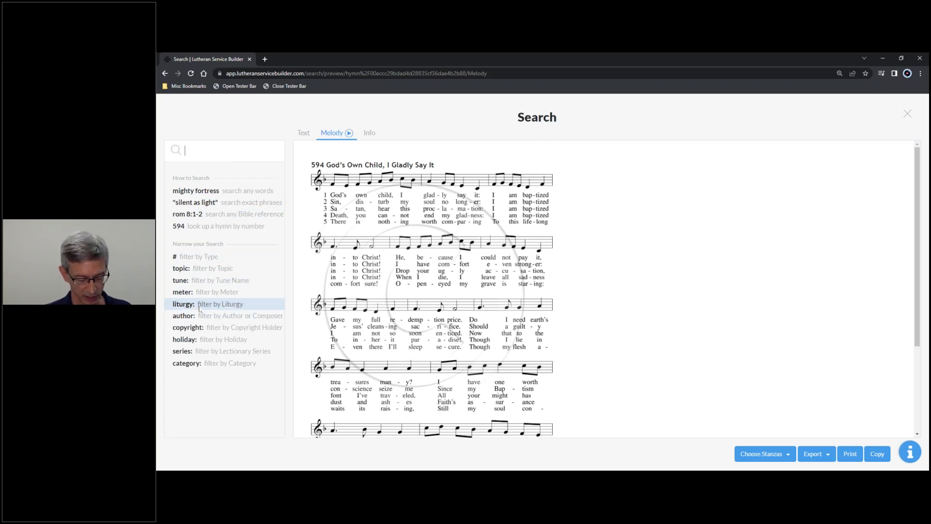
{"action": "type", "text": "author:"}
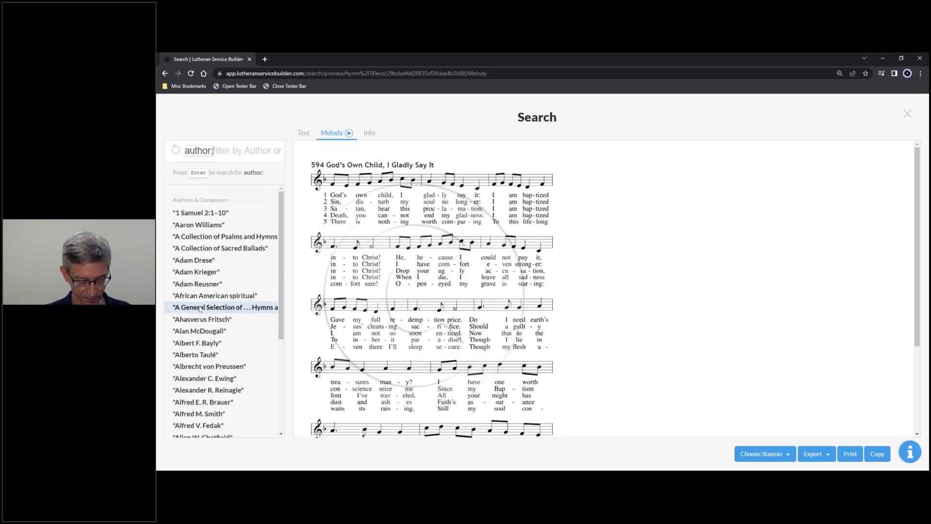
{"action": "type", "text": "Luther"}
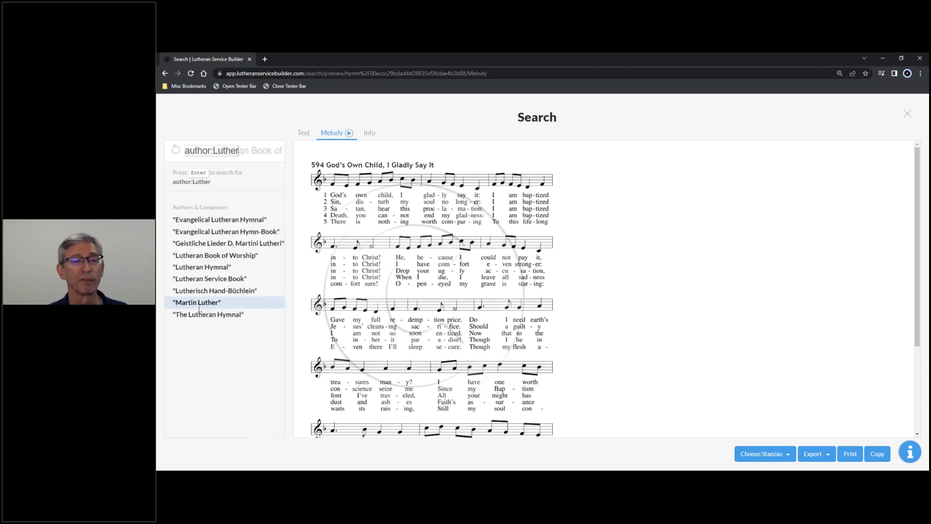
{"action": "key", "text": "Return"}
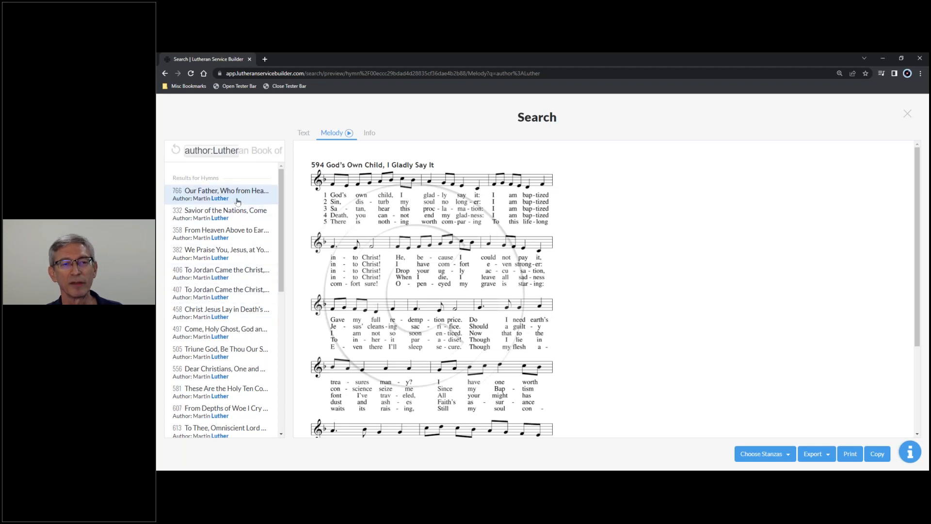
{"action": "mouse_move", "coordinate": [282, 235]}
{"action": "left_mouse_down"}
{"action": "mouse_move", "coordinate": [279, 396]}
{"action": "mouse_move", "coordinate": [288, 217]}
{"action": "left_mouse_up"}
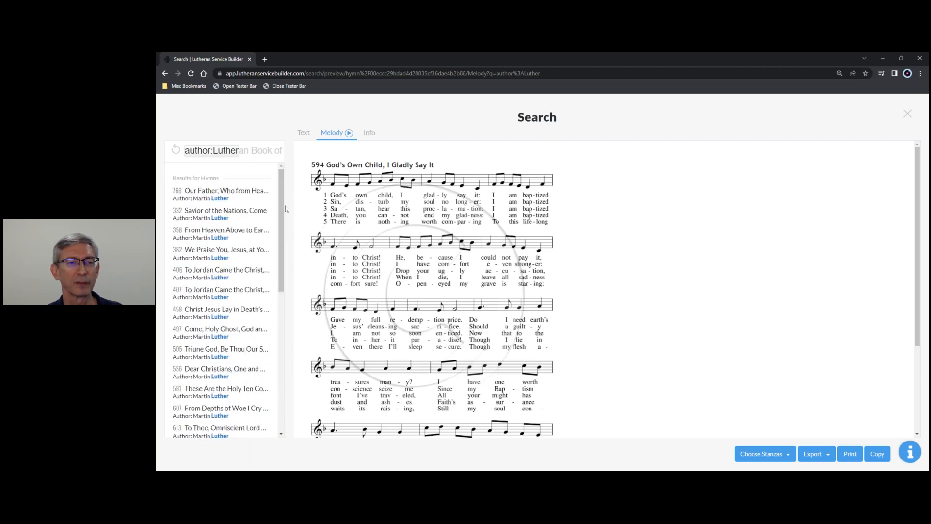
Clear the author search and enter the holiday filter holiday:"Proper 6".
{"action": "left_click", "coordinate": [177, 154]}
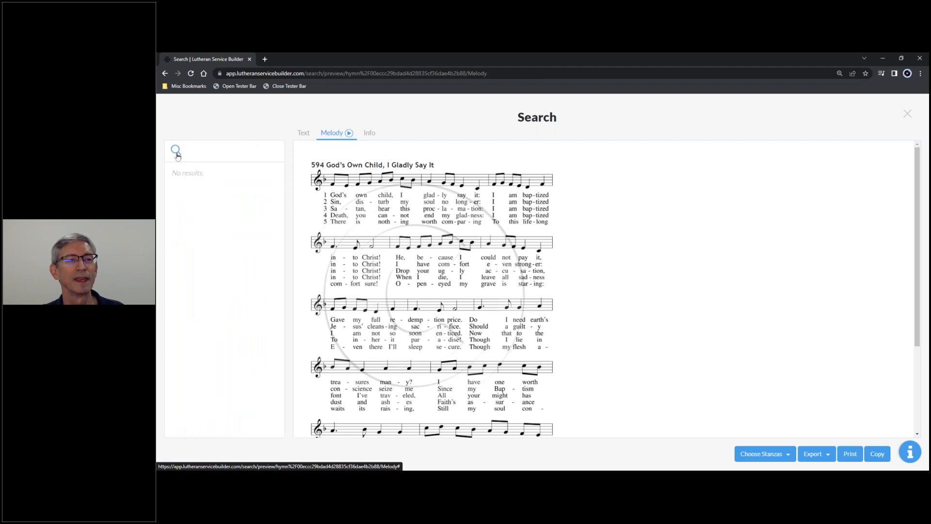
{"action": "left_click", "coordinate": [190, 154]}
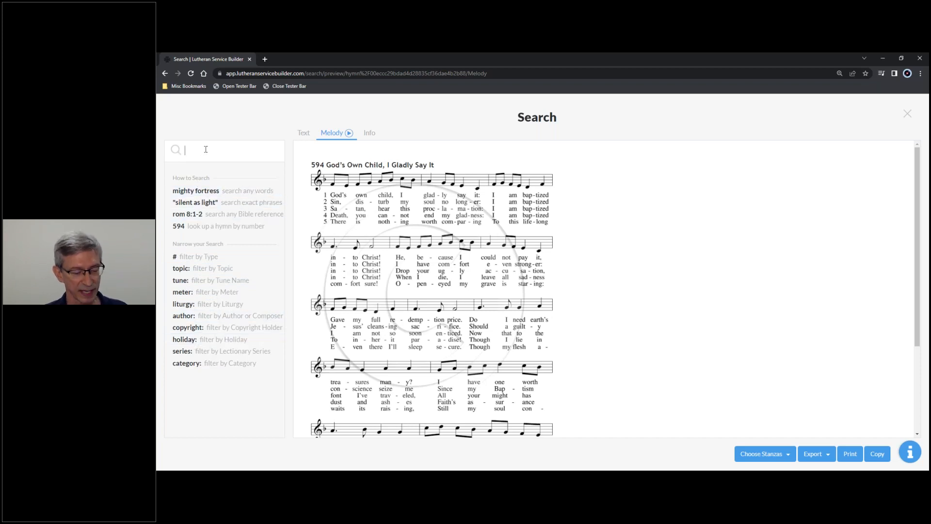
{"action": "type", "text": "holiday:"}
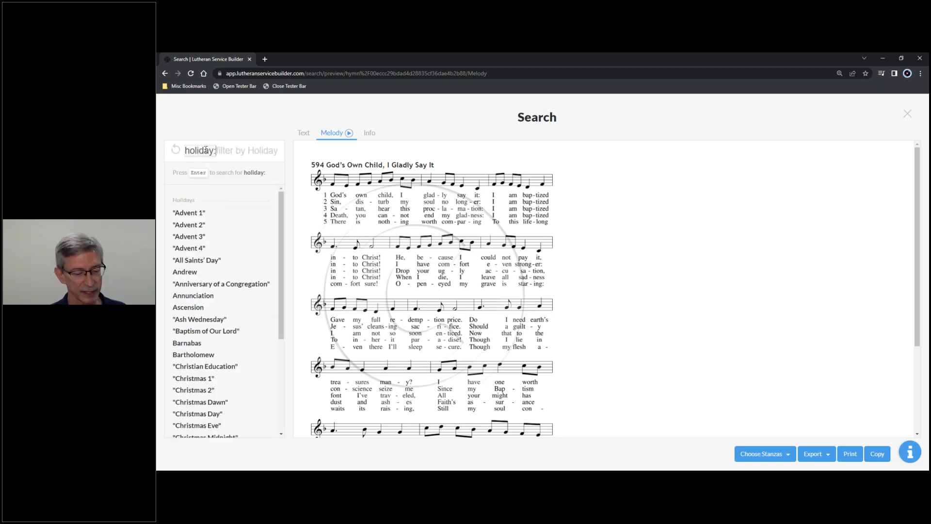
{"action": "type", "text": "\""}
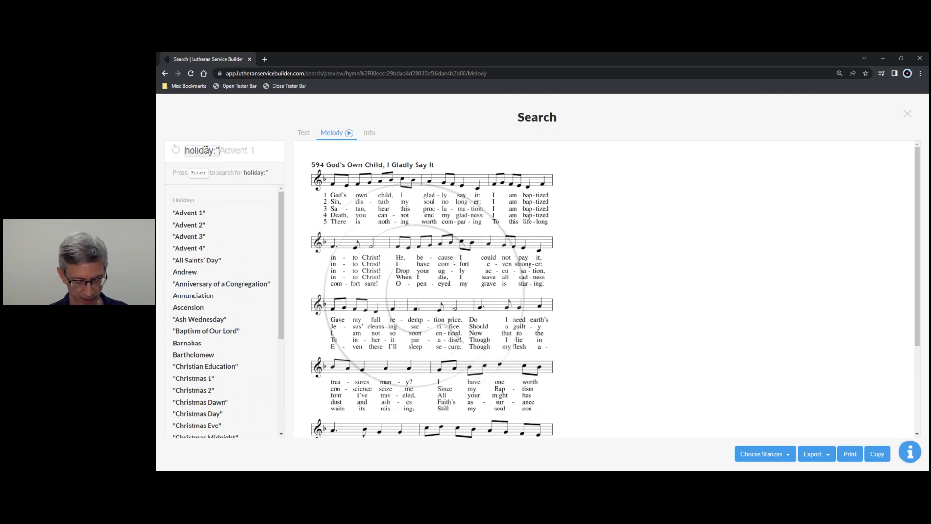
{"action": "type", "text": "Proper "}
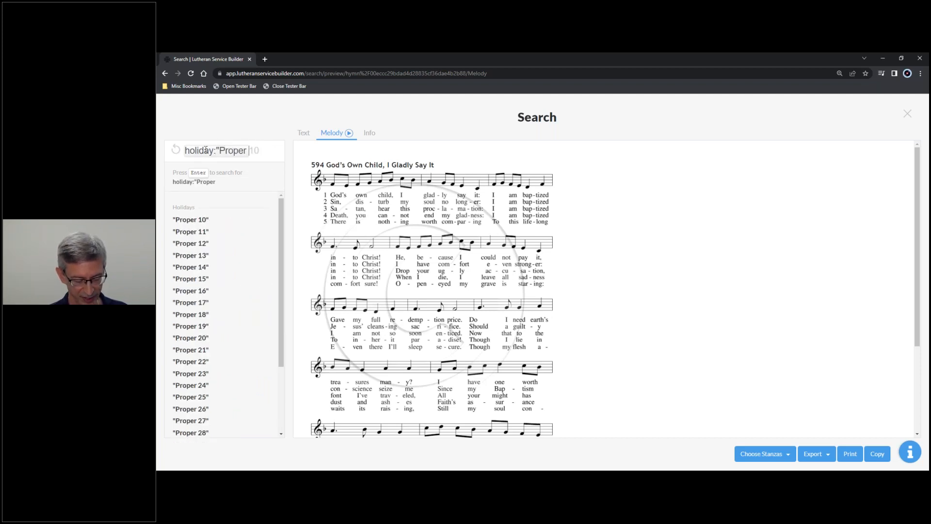
{"action": "type", "text": "6\""}
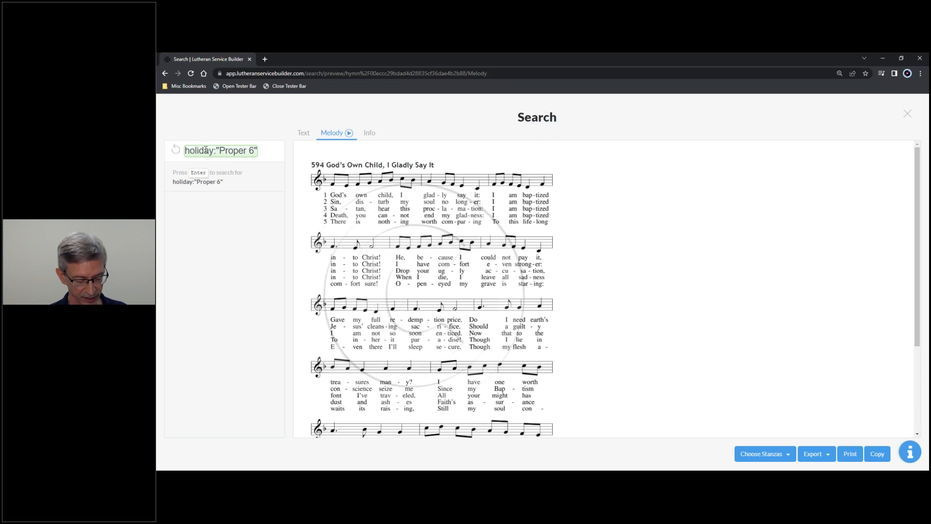
Add the Series:A and #hymns filters to the Proper 6 query and run the search.
{"action": "type", "text": "Series"}
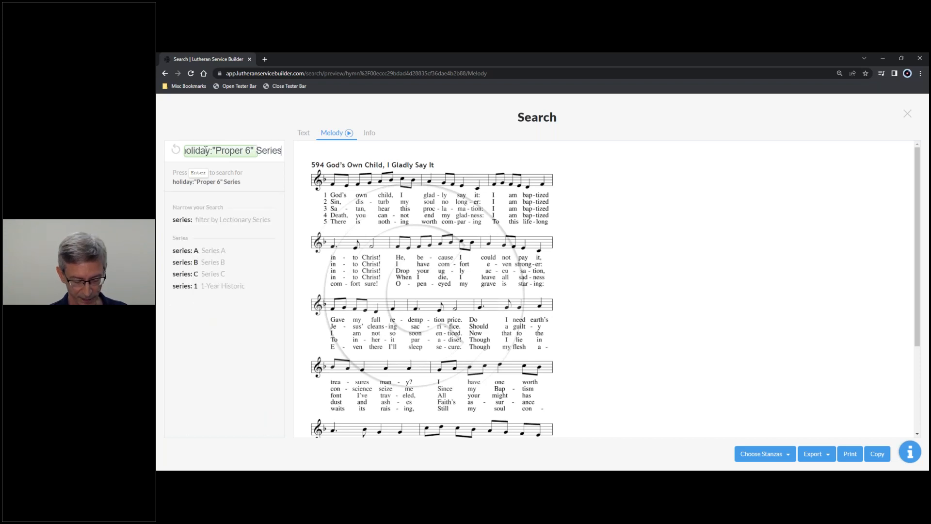
{"action": "type", "text": ":"}
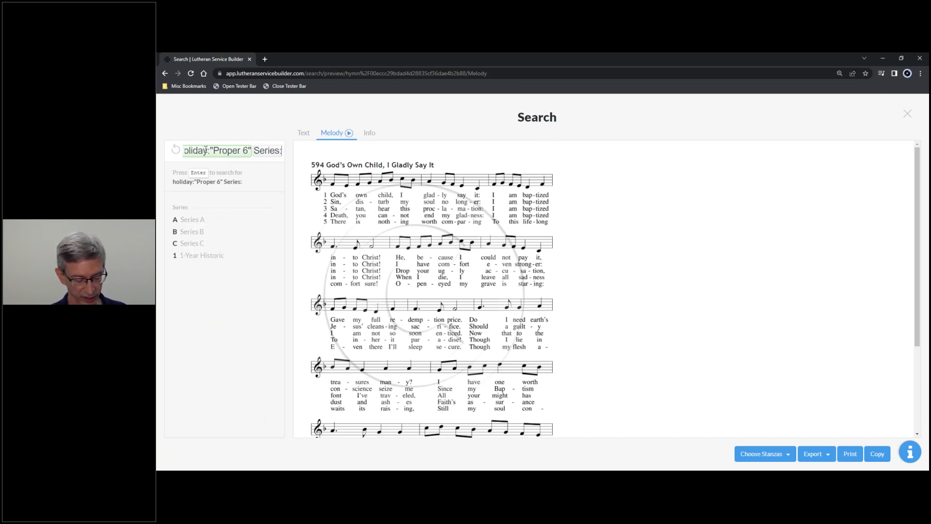
{"action": "type", "text": "A"}
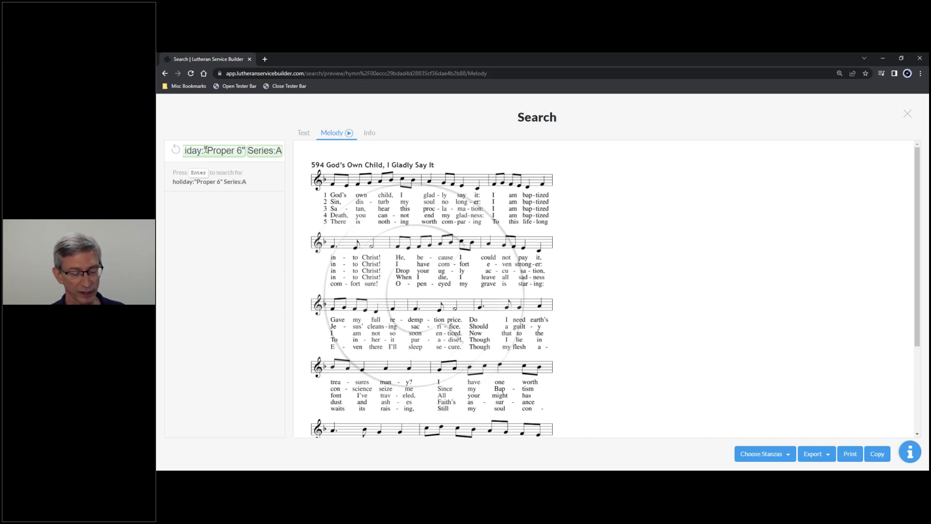
{"action": "type", "text": " #hymns"}
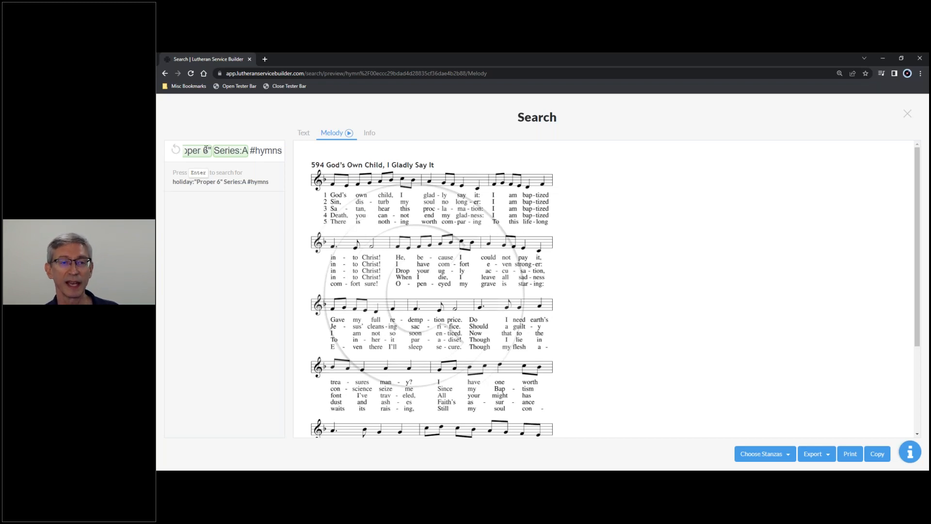
{"action": "key", "text": "Return"}
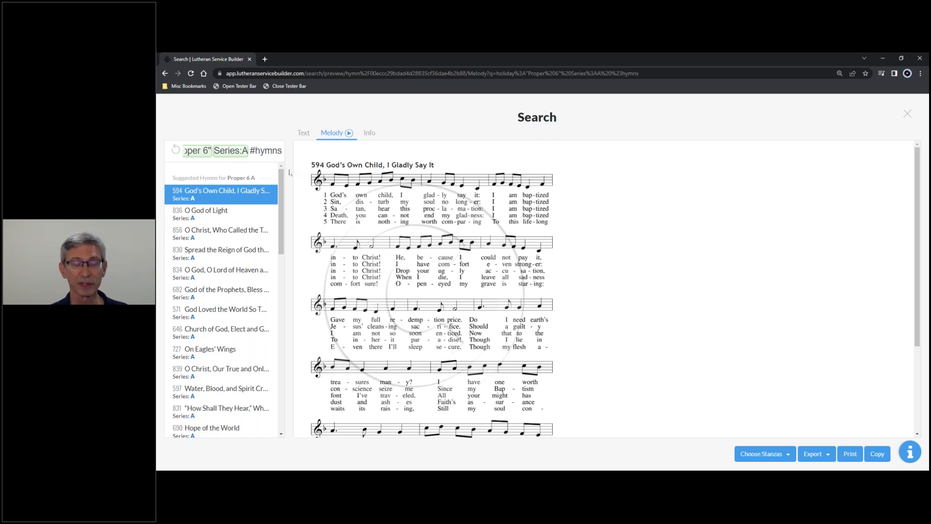
Replace the #hymns filter with #prayers in the Proper 6 Series A query and run the search.
{"action": "key", "text": "BackSpace"}
{"action": "key", "text": "BackSpace"}
{"action": "key", "text": "BackSpace"}
{"action": "key", "text": "BackSpace"}
{"action": "key", "text": "BackSpace"}
{"action": "key", "text": "BackSpace"}
{"action": "key", "text": "BackSpace"}
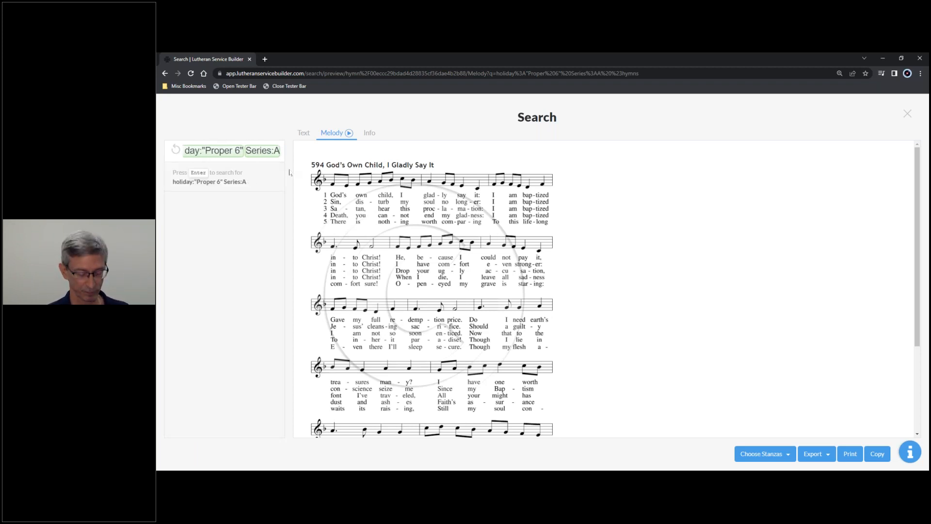
{"action": "type", "text": "#prayers"}
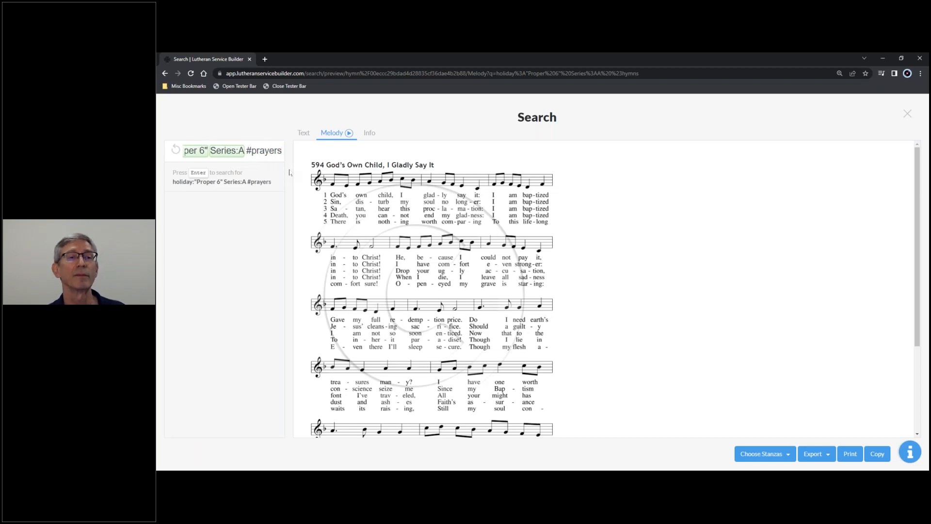
{"action": "key", "text": "Return"}
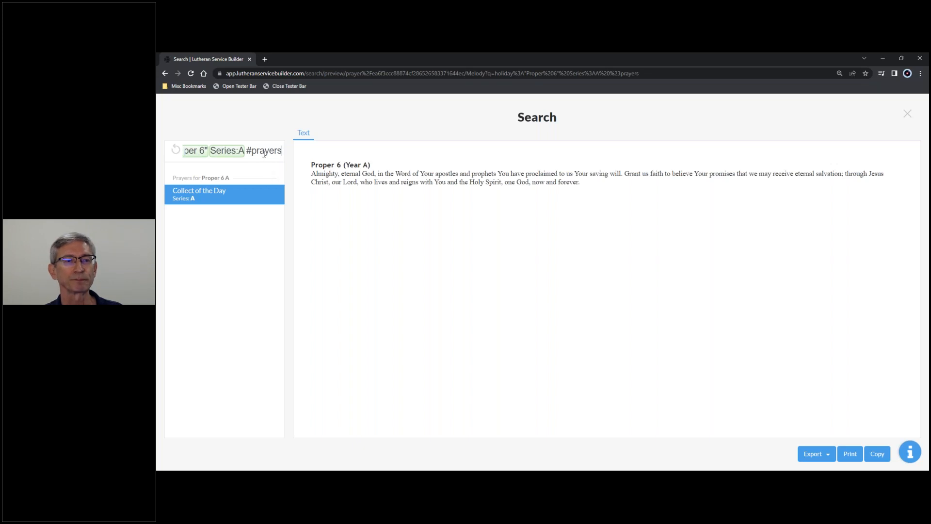
Clear the Proper 6 Series A prayers query and search for hymn number 594.
{"action": "key", "text": "BackSpace"}
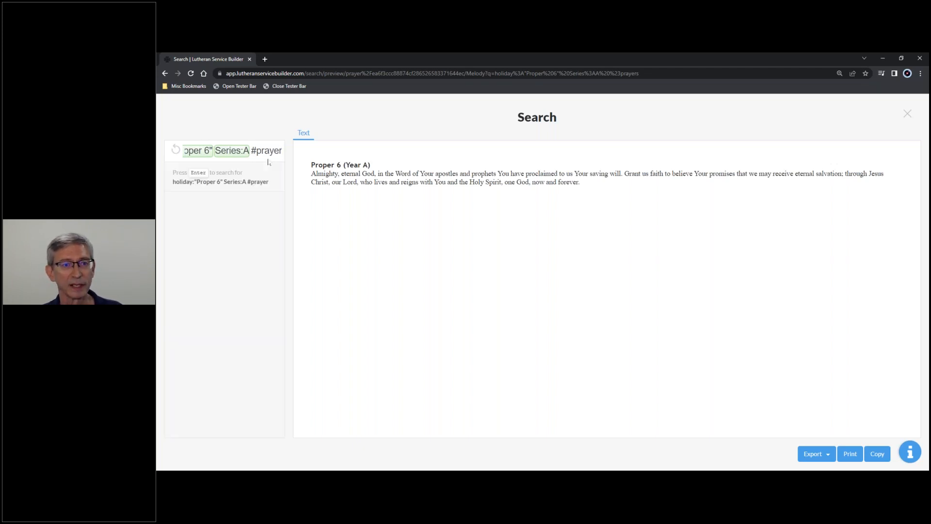
{"action": "key", "text": "BackSpace"}
{"action": "key", "text": "BackSpace"}
{"action": "key", "text": "BackSpace"}
{"action": "key", "text": "BackSpace"}
{"action": "key", "text": "BackSpace"}
{"action": "key", "text": "BackSpace"}
{"action": "key", "text": "BackSpace"}
{"action": "key", "text": "BackSpace"}
{"action": "key", "text": "BackSpace"}
{"action": "key", "text": "BackSpace"}
{"action": "key", "text": "BackSpace"}
{"action": "key", "text": "BackSpace"}
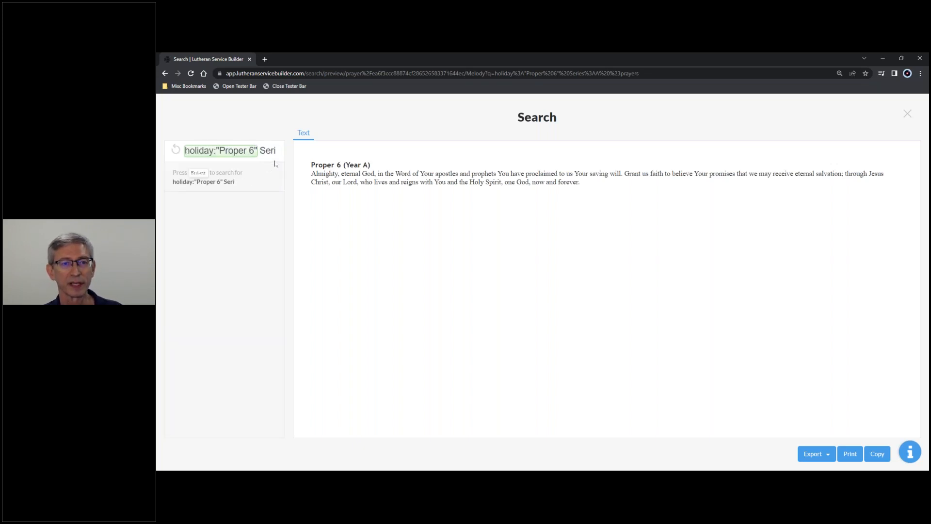
{"action": "left_click", "coordinate": [175, 151]}
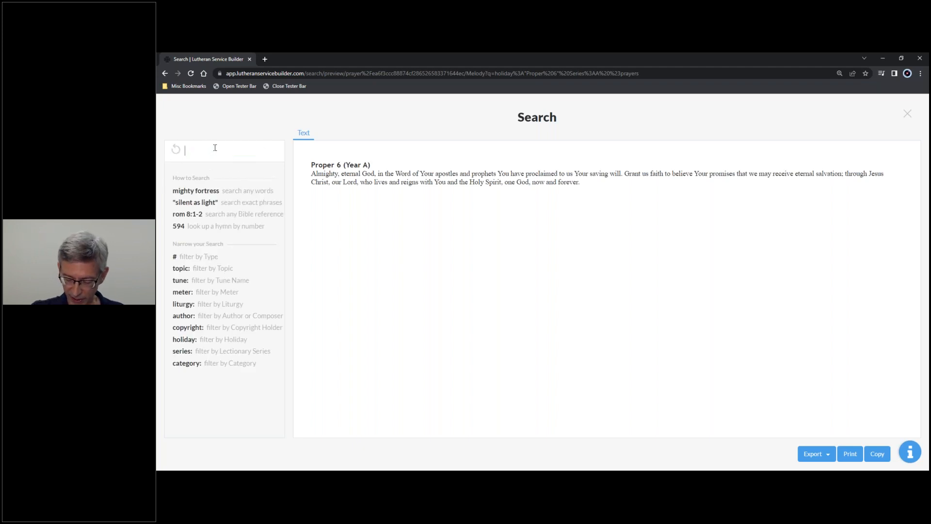
{"action": "type", "text": "594"}
{"action": "key", "text": "Return"}
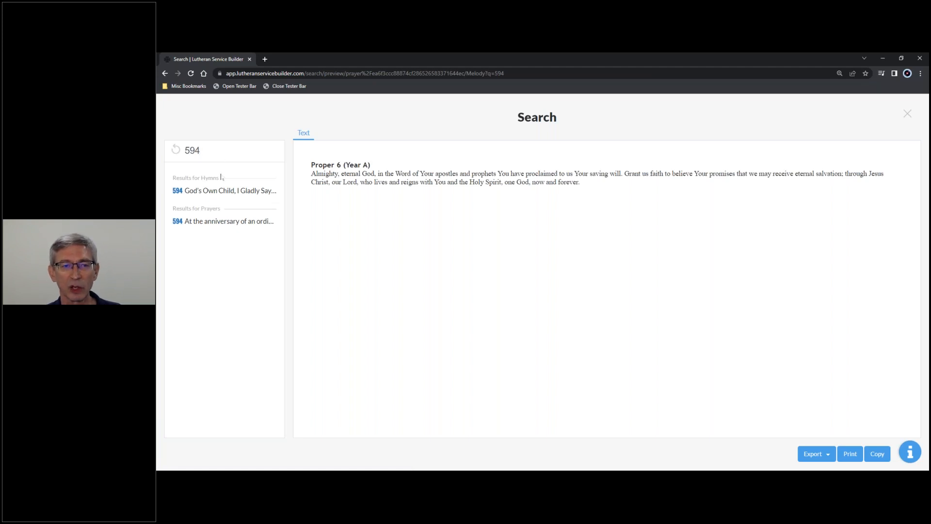
Open hymn 594, "God's Own Child, I Gladly Say It", in text form and limit it to stanzas 1 and 2.
{"action": "left_click", "coordinate": [215, 191]}
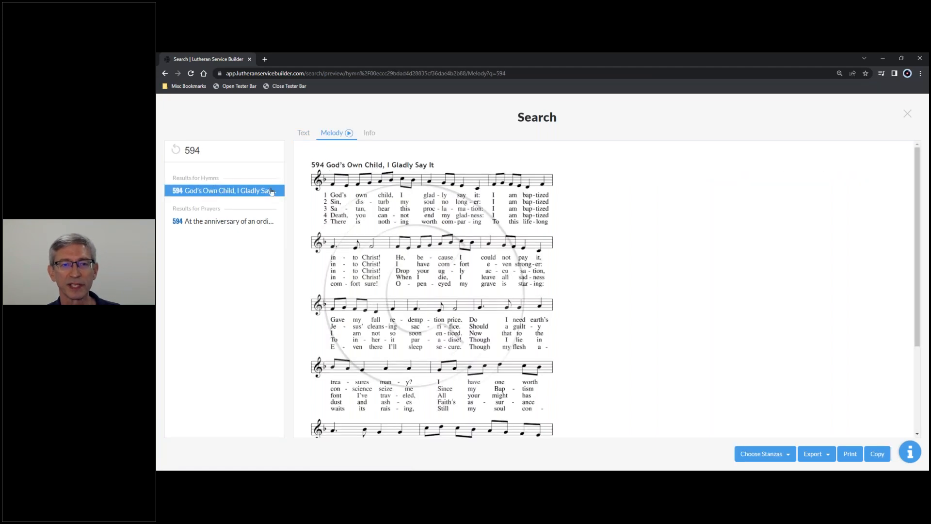
{"action": "left_click", "coordinate": [301, 134]}
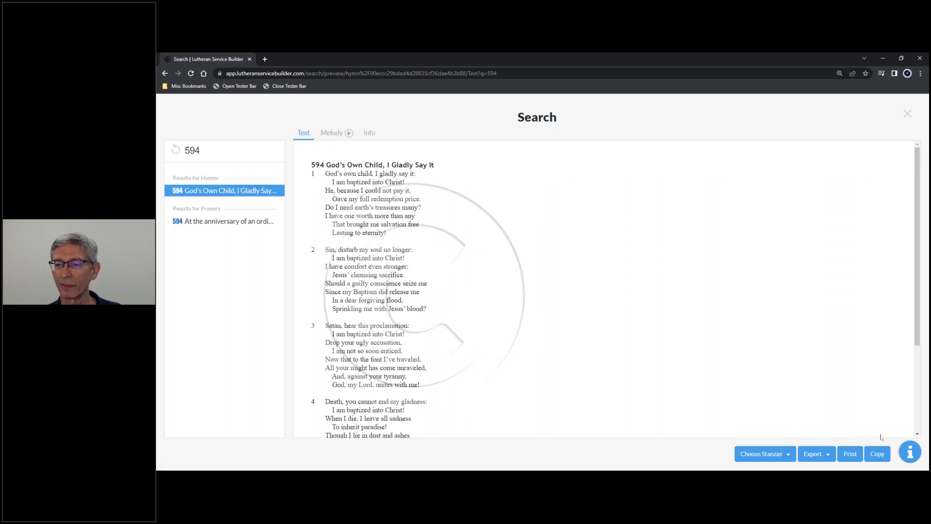
{"action": "left_click", "coordinate": [774, 455]}
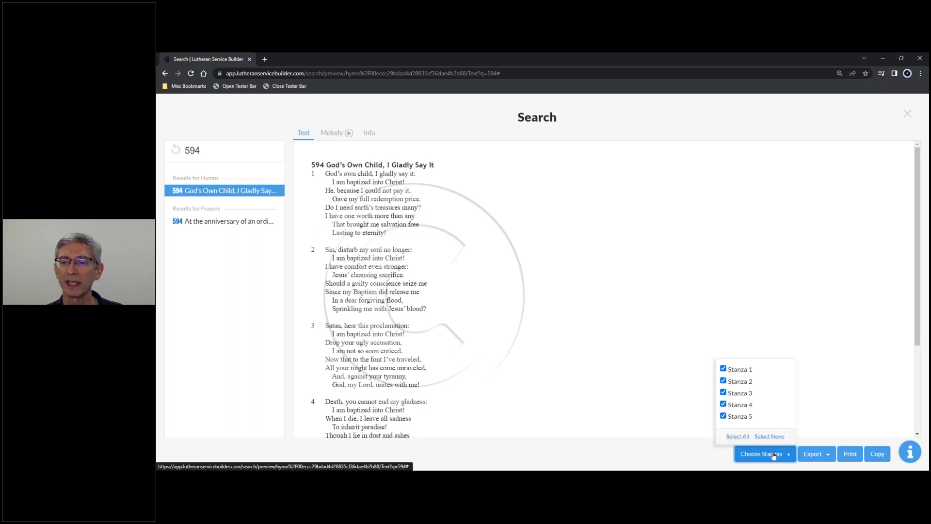
{"action": "left_click", "coordinate": [723, 416]}
{"action": "left_click", "coordinate": [723, 404]}
{"action": "left_click", "coordinate": [723, 392]}
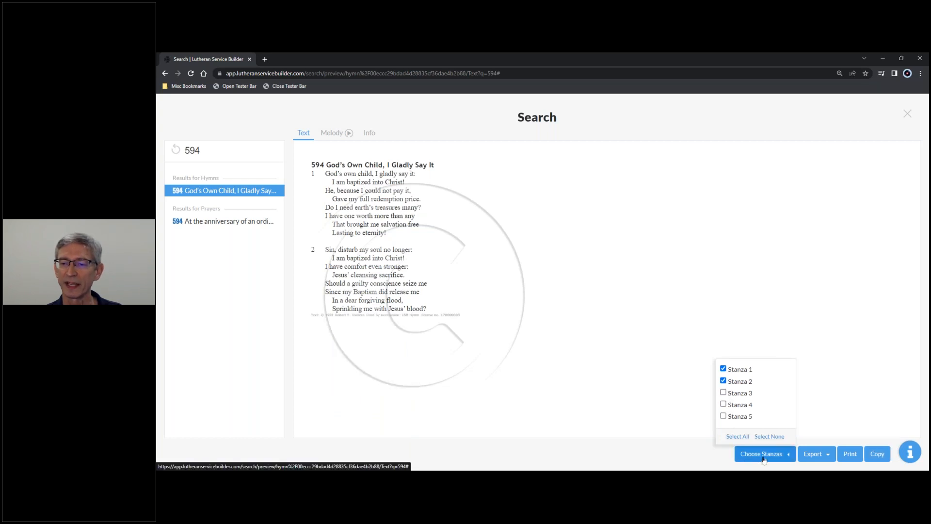
{"action": "left_click", "coordinate": [633, 405]}
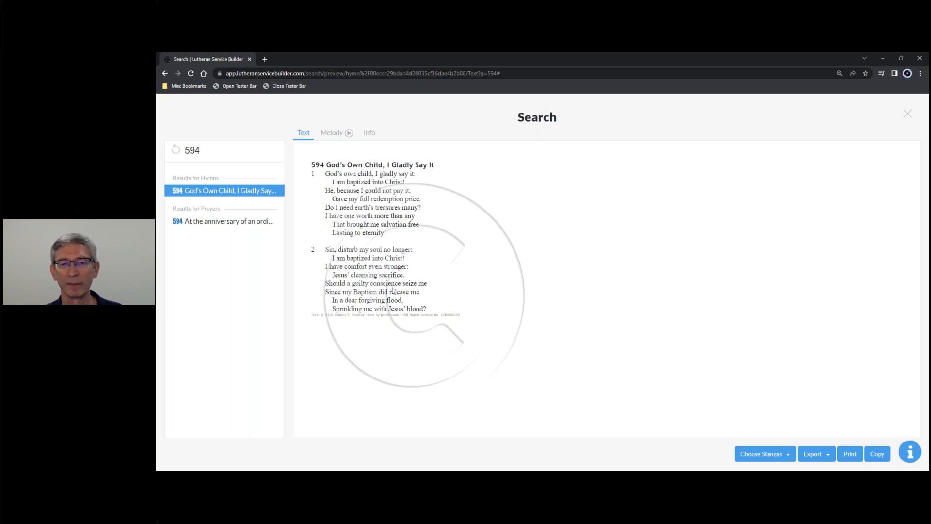
Look over the export formats and the copy option available for the text of hymn 594.
{"action": "left_click", "coordinate": [828, 459]}
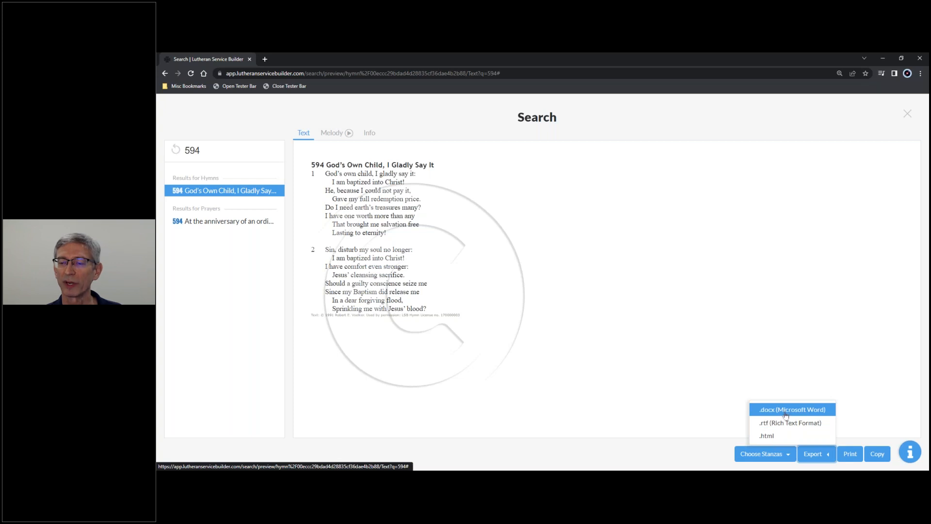
{"action": "left_click", "coordinate": [770, 437]}
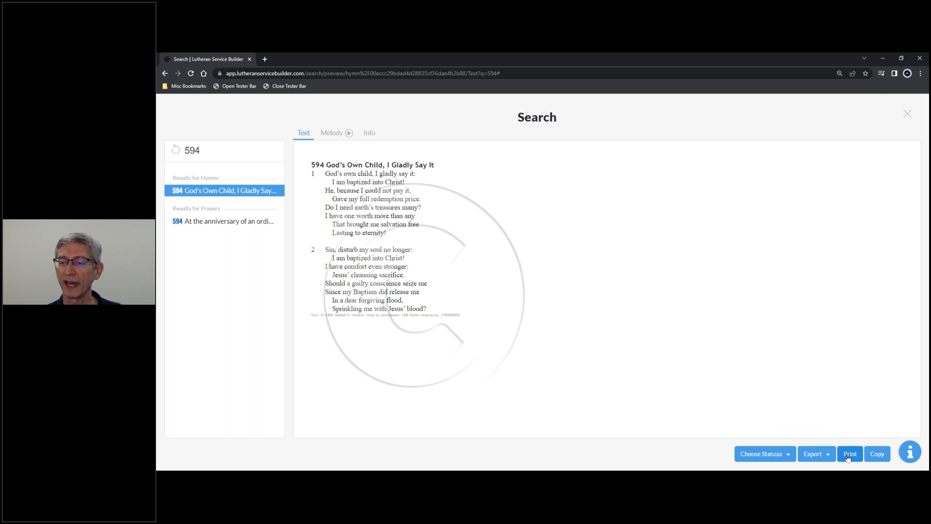
{"action": "left_click", "coordinate": [878, 455]}
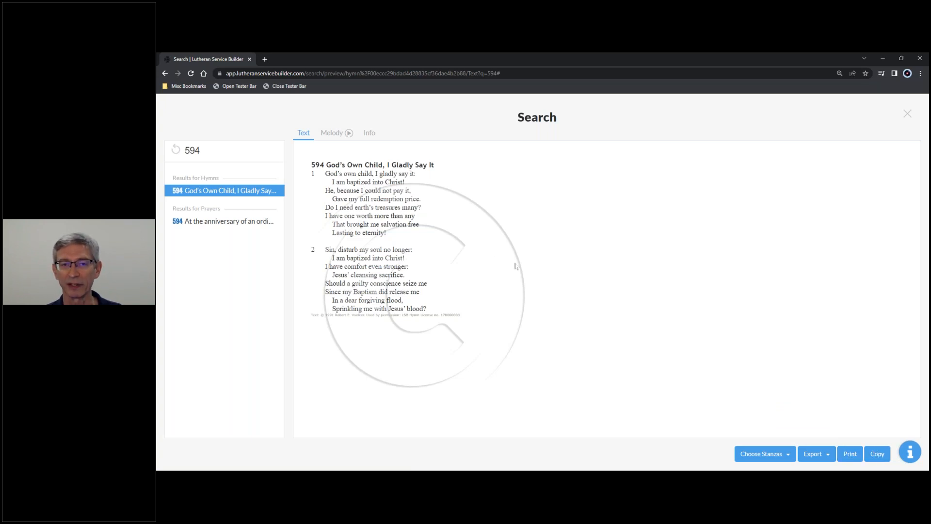
Show hymn 594 with its melody and add stanza 3 to the selected stanzas.
{"action": "left_click", "coordinate": [330, 135]}
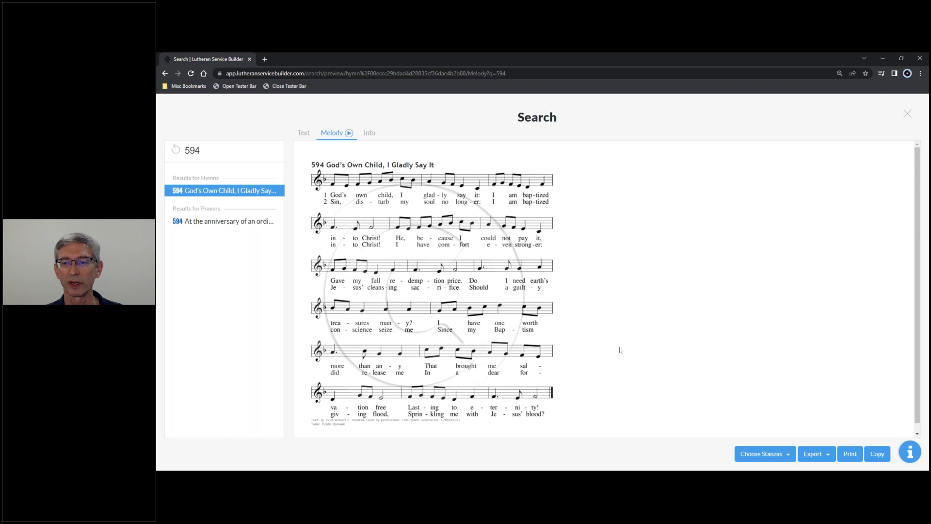
{"action": "left_click", "coordinate": [786, 452]}
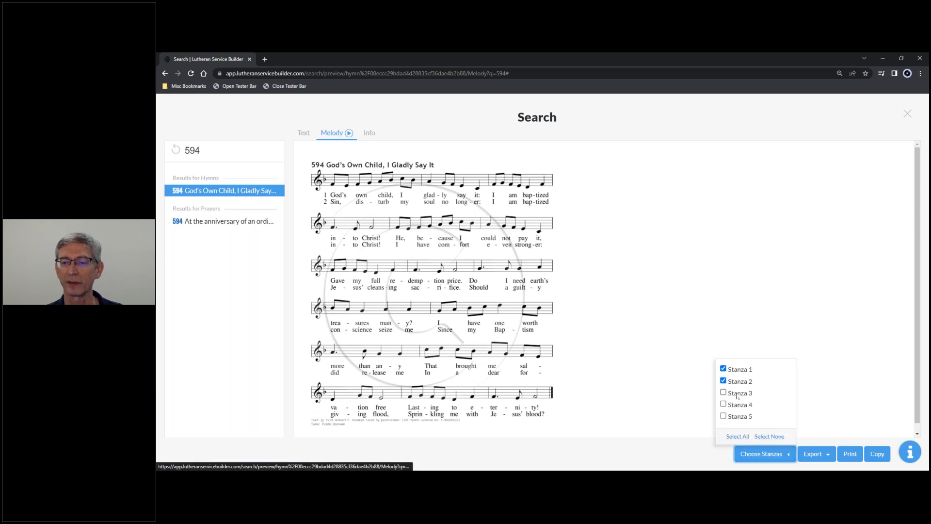
{"action": "left_click", "coordinate": [738, 394]}
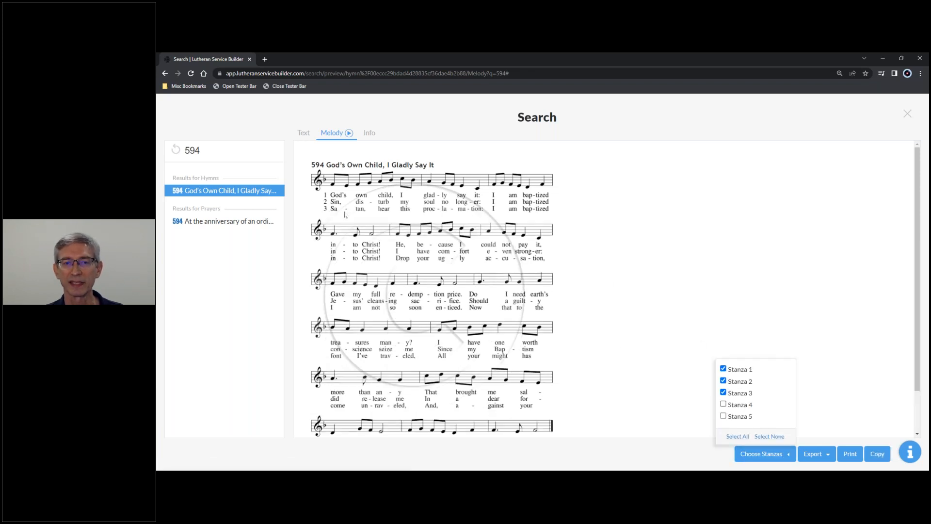
{"action": "left_click", "coordinate": [627, 210]}
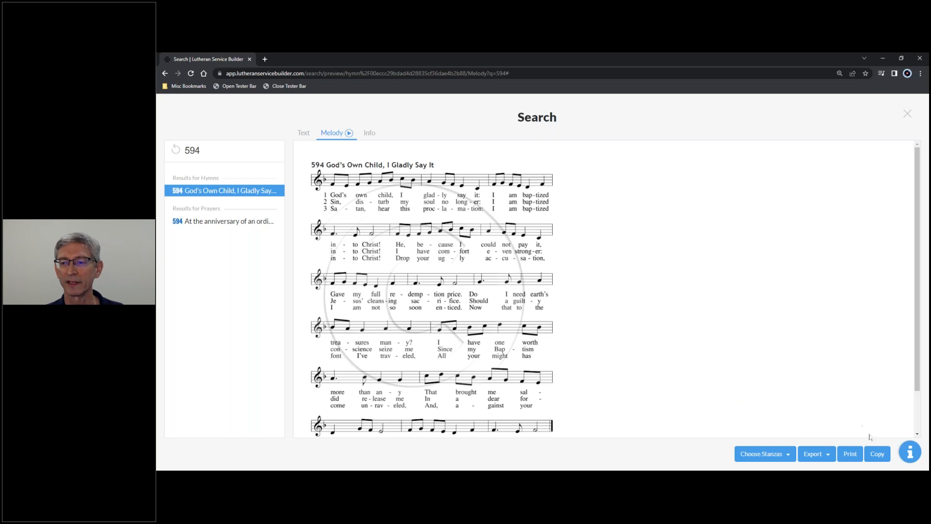
Copy the hymn melody, reporting its usage for a new service on Jun 12, 2023 with in-person worship 1 time.
{"action": "left_click", "coordinate": [877, 453]}
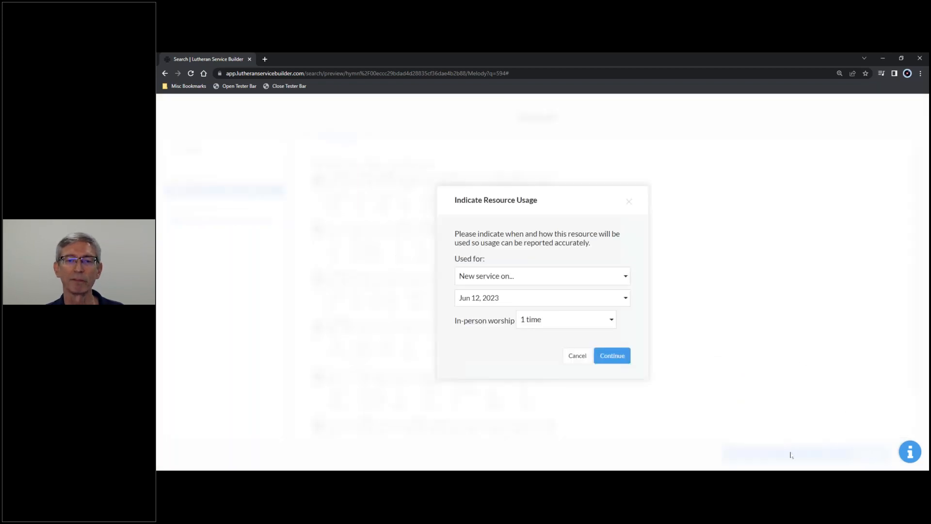
{"action": "left_click", "coordinate": [543, 277]}
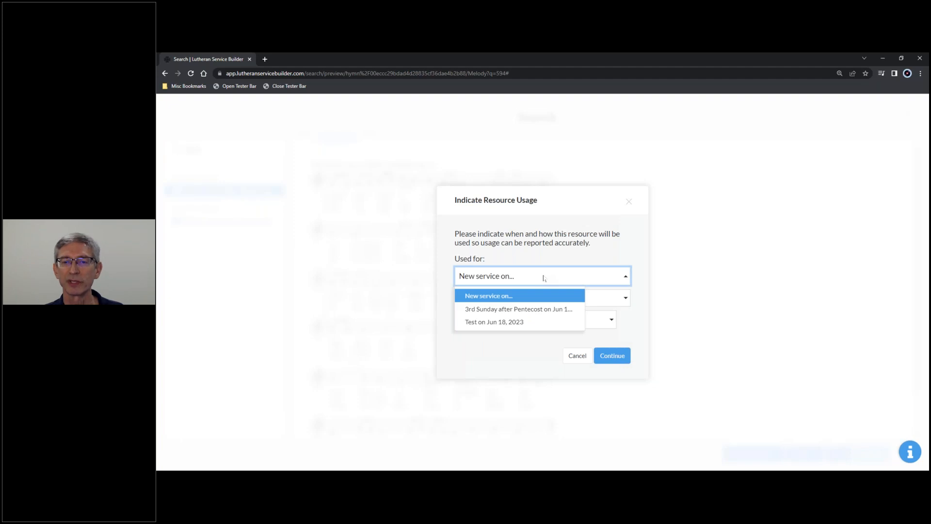
{"action": "left_click", "coordinate": [570, 244]}
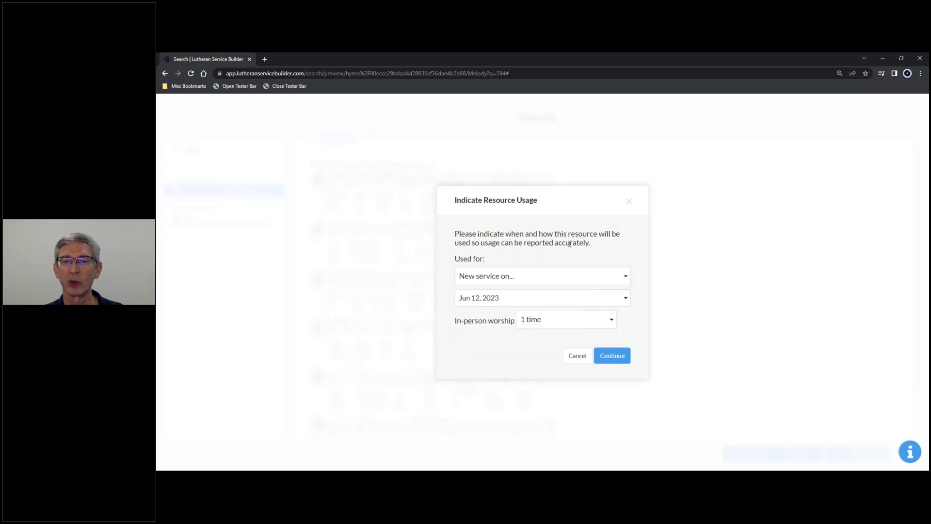
{"action": "left_click", "coordinate": [558, 301]}
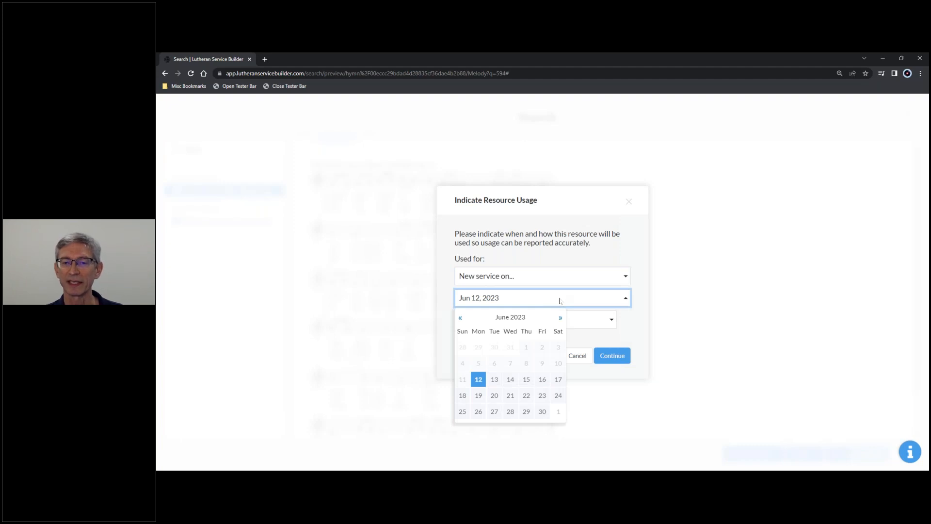
{"action": "left_click", "coordinate": [604, 298]}
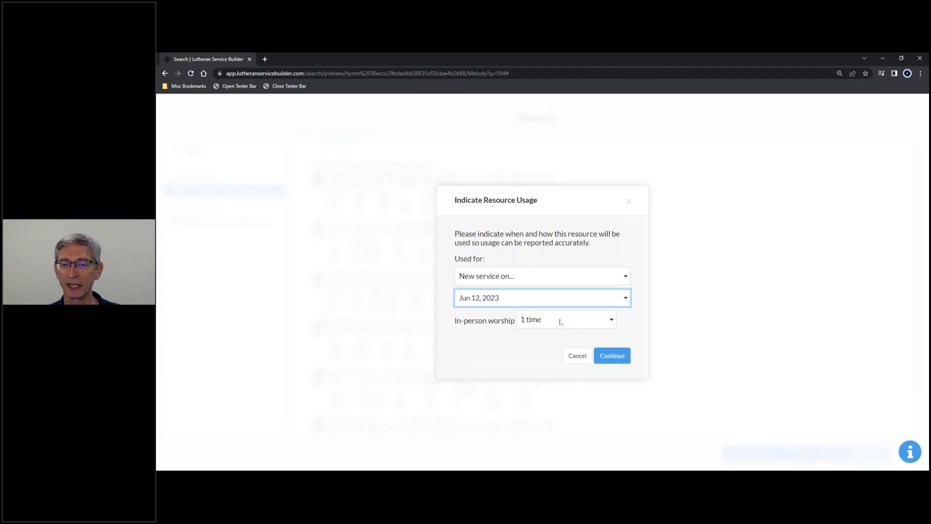
{"action": "left_click", "coordinate": [612, 357]}
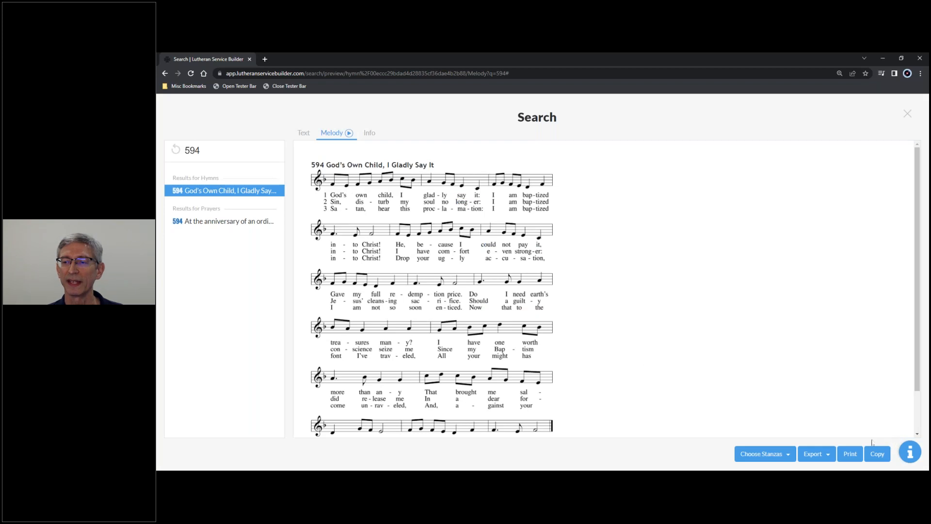
Switch to Word and paste the copied hymn melody into the blank document.
{"action": "left_click", "coordinate": [366, 477]}
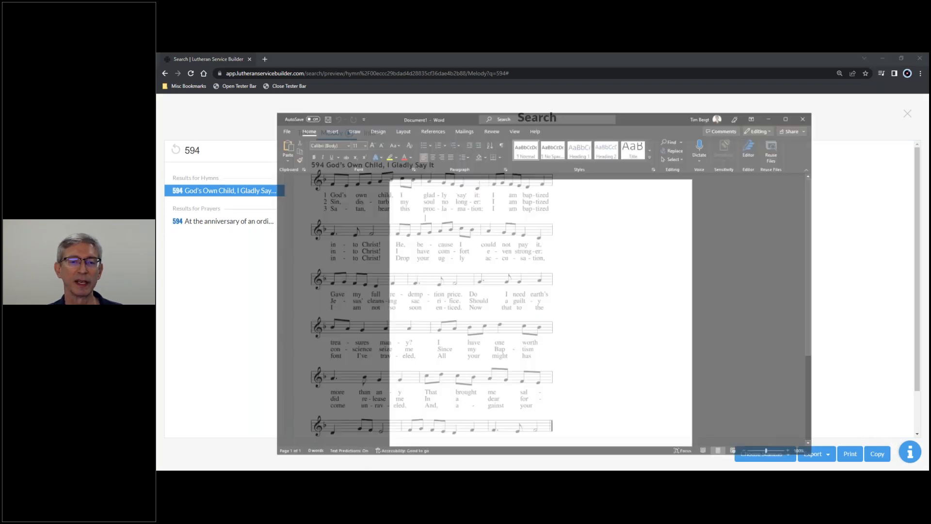
{"action": "mouse_move", "coordinate": [458, 182]}
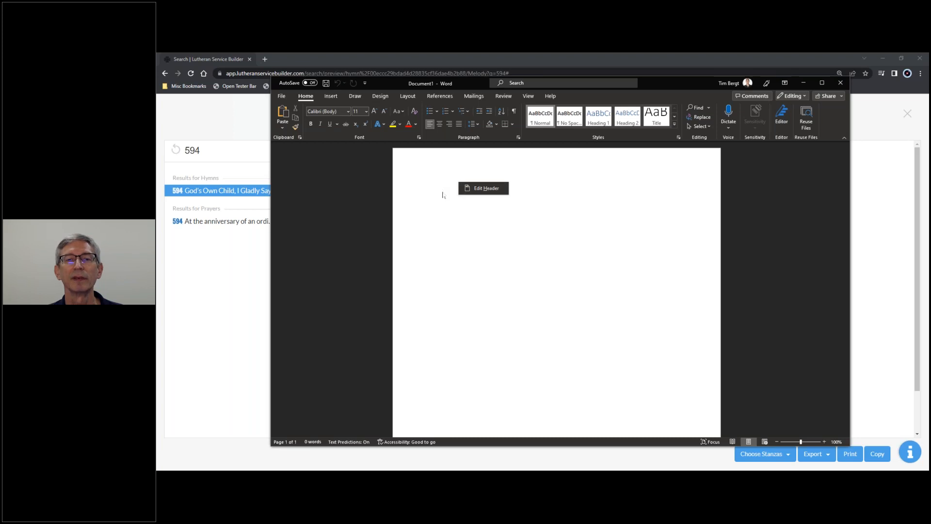
{"action": "right_click", "coordinate": [442, 190]}
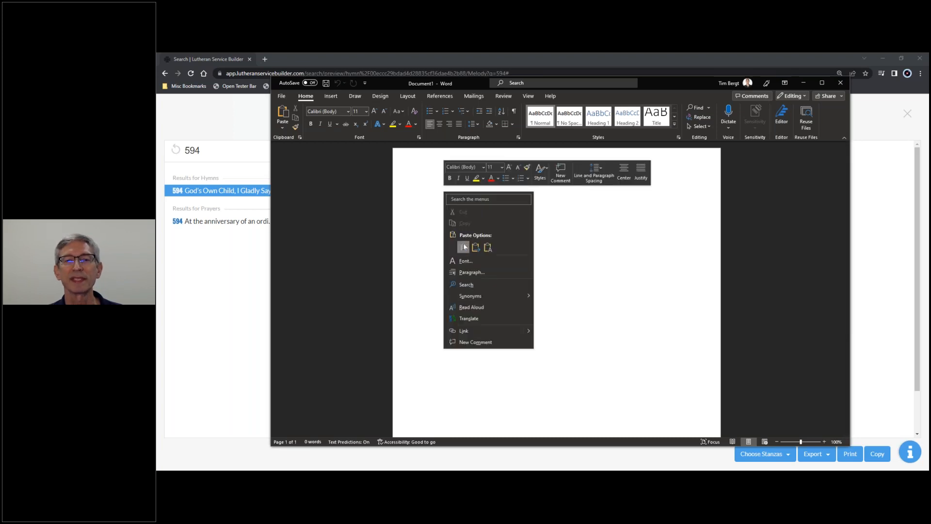
{"action": "left_click", "coordinate": [464, 247]}
{"action": "key", "text": "Escape"}
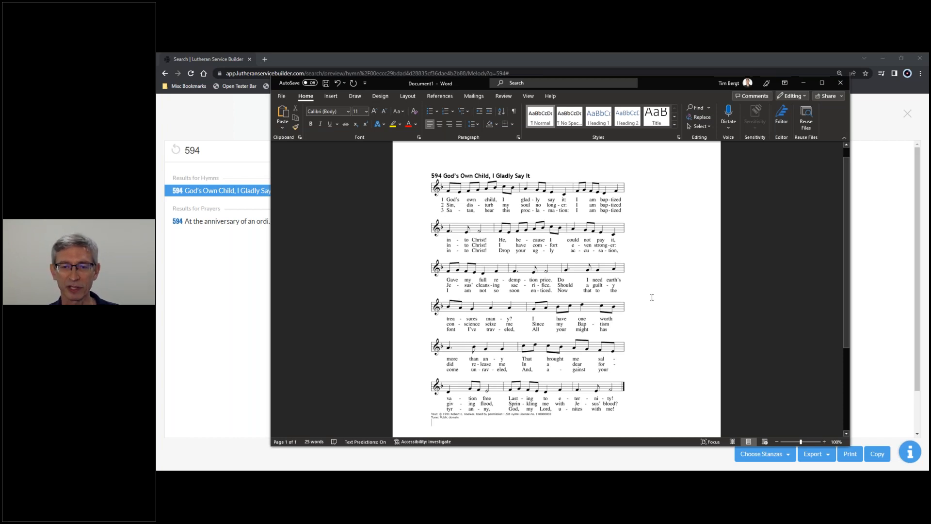
Close the Word document, and clear and close the hymn search to return to the June 18 service plan.
{"action": "left_click", "coordinate": [840, 85]}
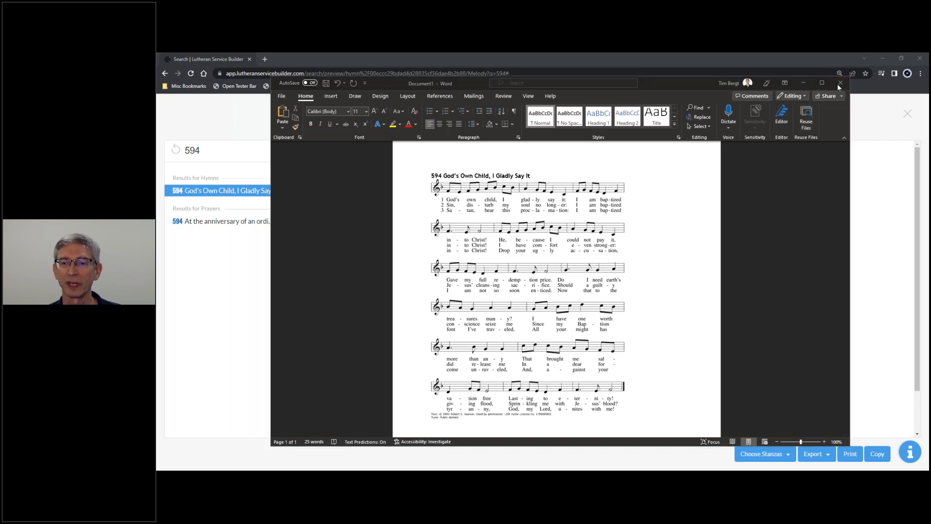
{"action": "left_click", "coordinate": [595, 342]}
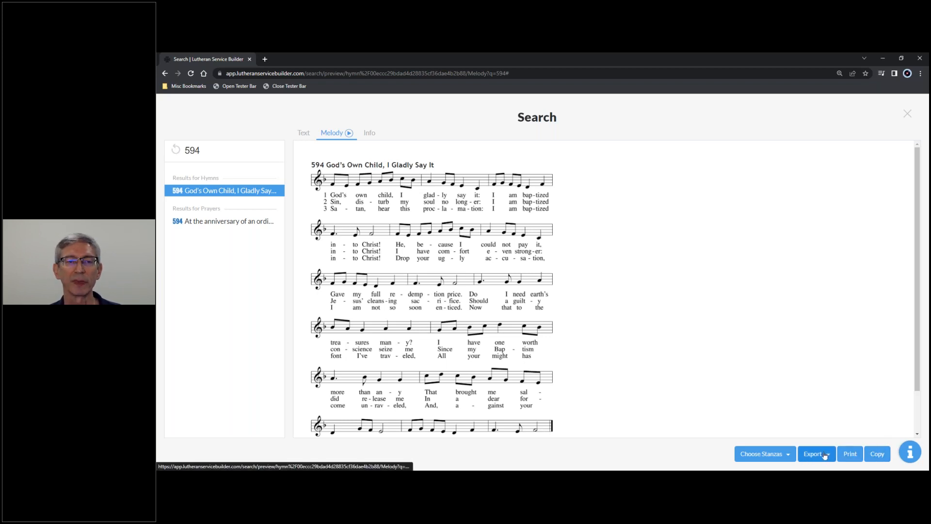
{"action": "left_click", "coordinate": [177, 152]}
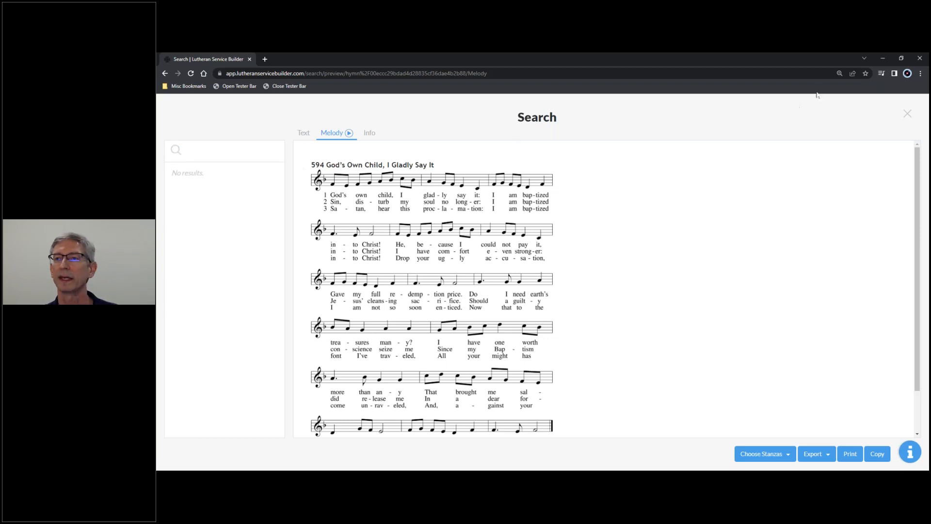
{"action": "left_click", "coordinate": [907, 113]}
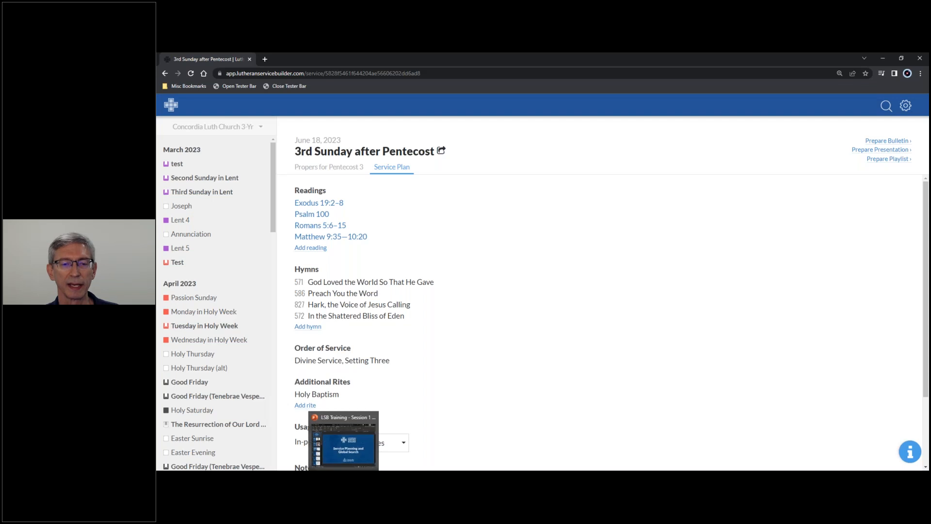
Switch to the LSB Training - Session 1 slide show and reveal the Online Help Center item on the Software Support slide.
{"action": "left_click", "coordinate": [343, 478]}
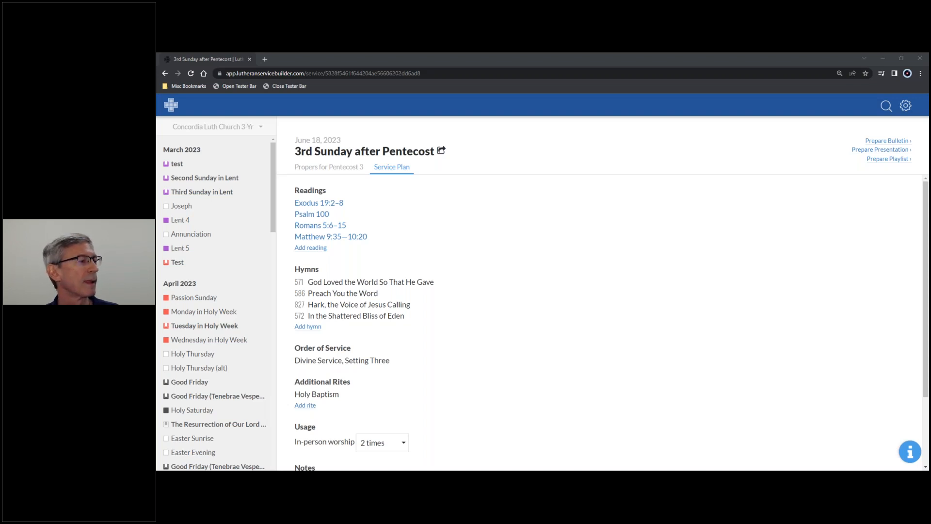
{"action": "key", "text": "alt+Tab"}
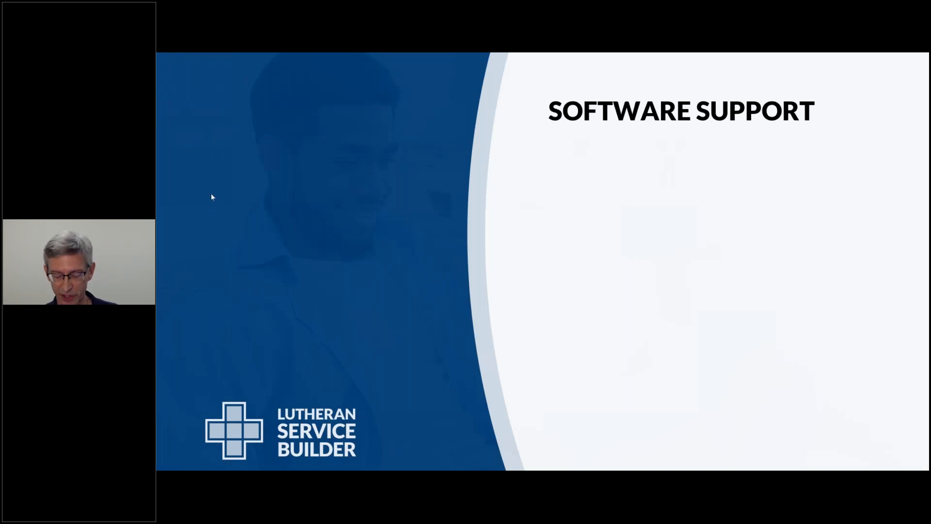
{"action": "key", "text": "Right"}
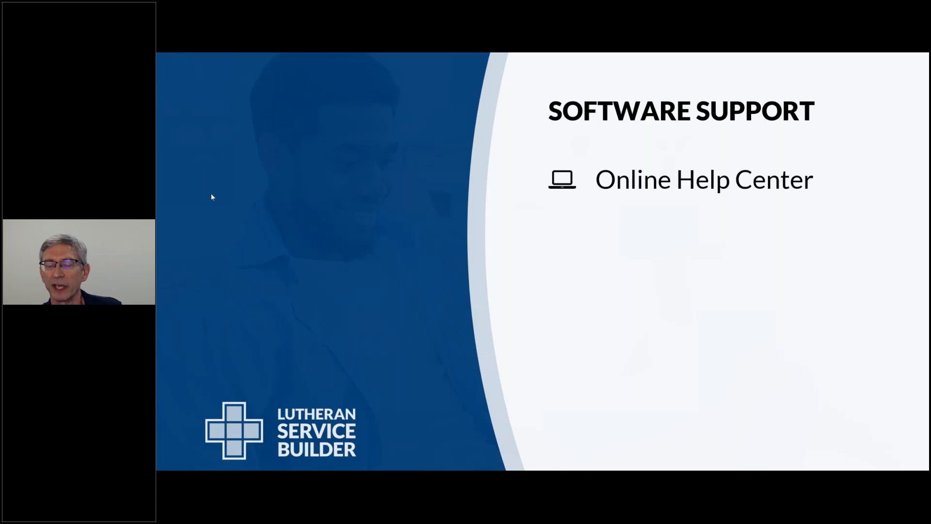